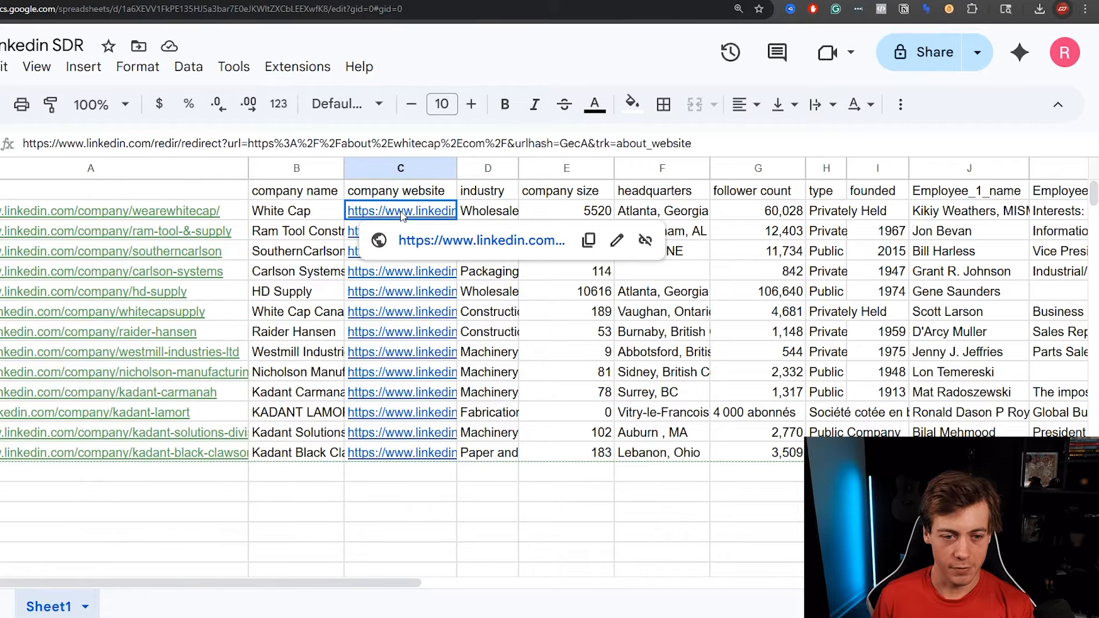
# Check White Cap's website from its sheet link, and review the industry and company size columns in the company list.
pyautogui.click(467, 240)
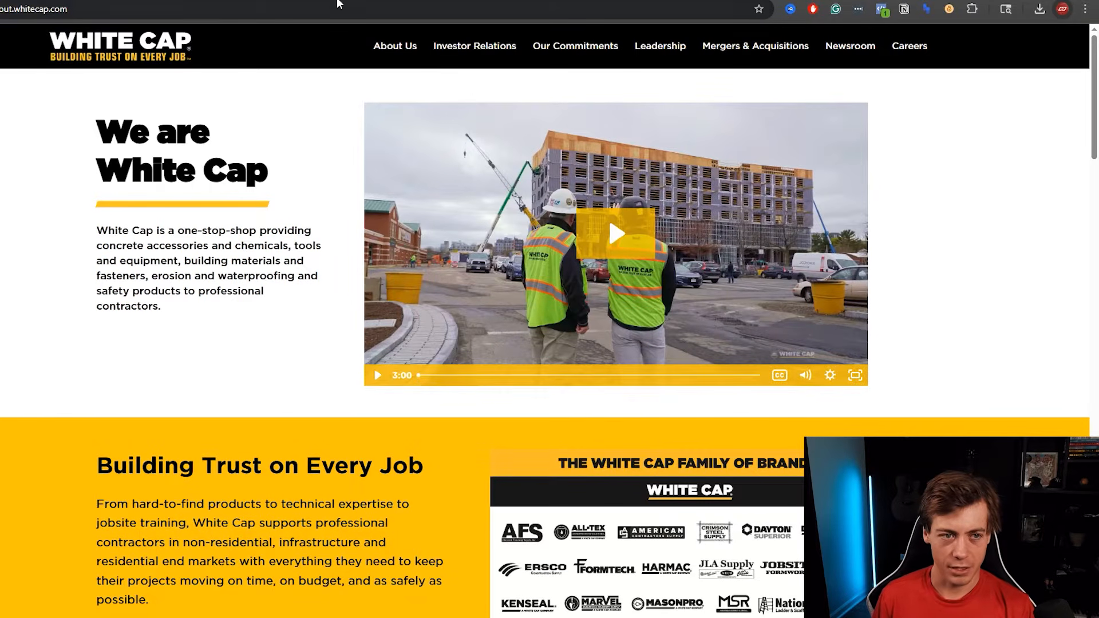
pyautogui.click(355, 1)
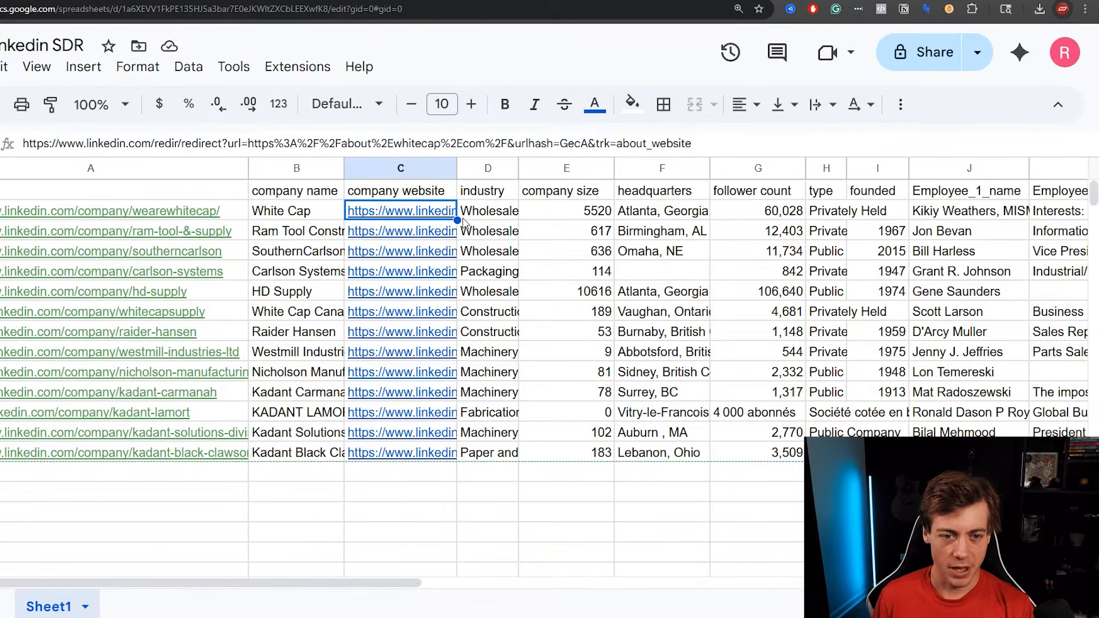
pyautogui.moveTo(506, 210); pyautogui.dragTo(493, 435)
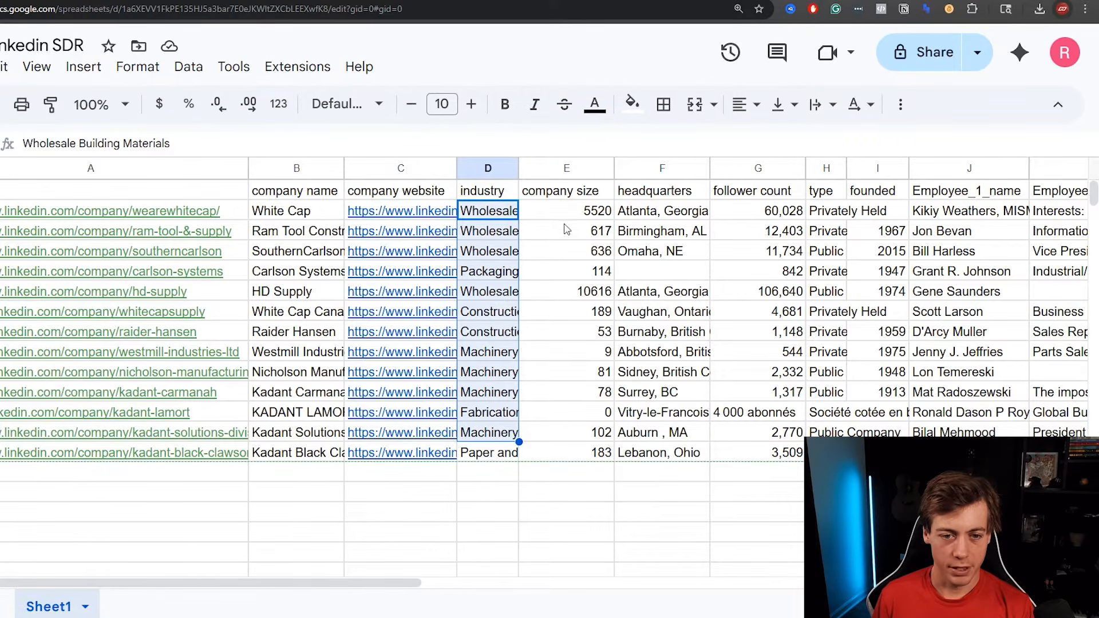
pyautogui.moveTo(580, 212); pyautogui.dragTo(601, 459)
# Examine the second and third employee name, position and URL columns for retired people and blank positions.
pyautogui.moveTo(329, 584); pyautogui.dragTo(771, 523)
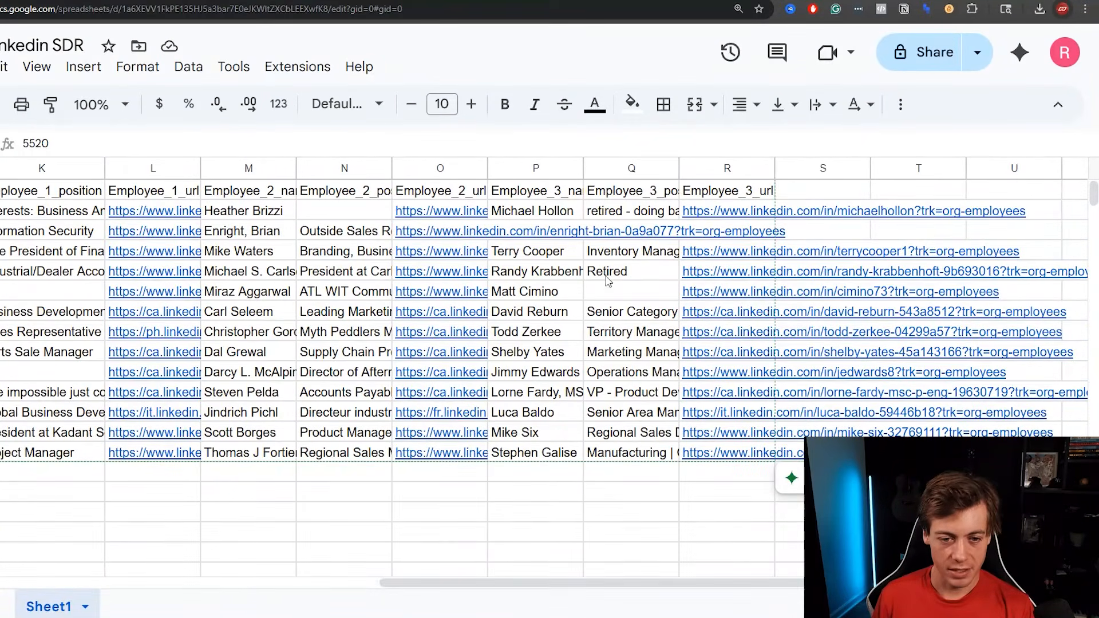
pyautogui.moveTo(608, 280); pyautogui.dragTo(558, 279)
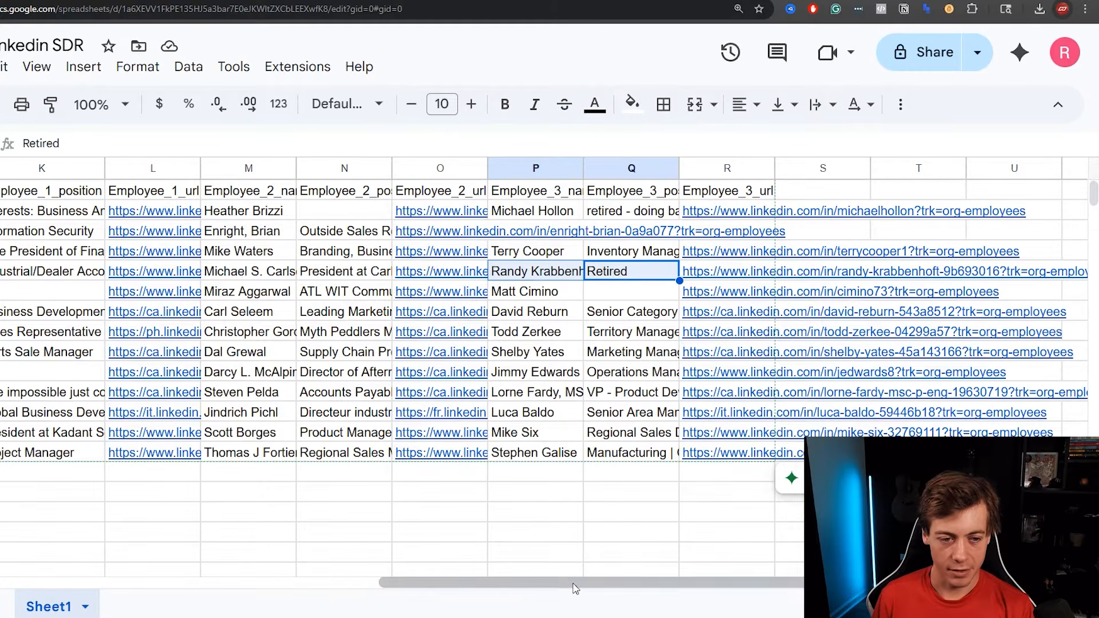
pyautogui.doubleClick(384, 211)
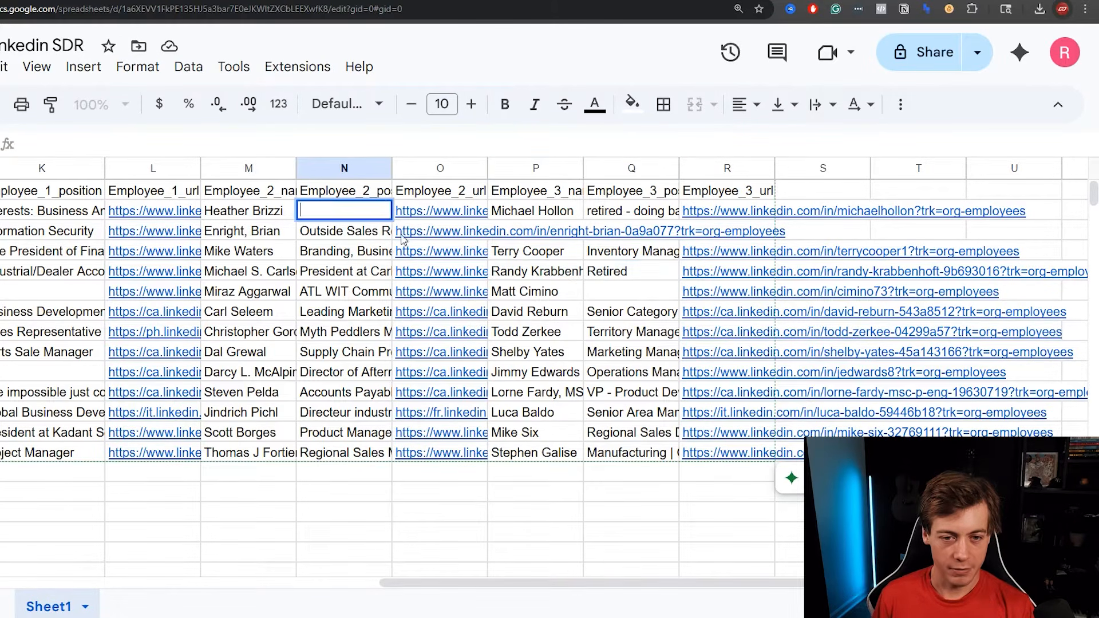
pyautogui.click(620, 296)
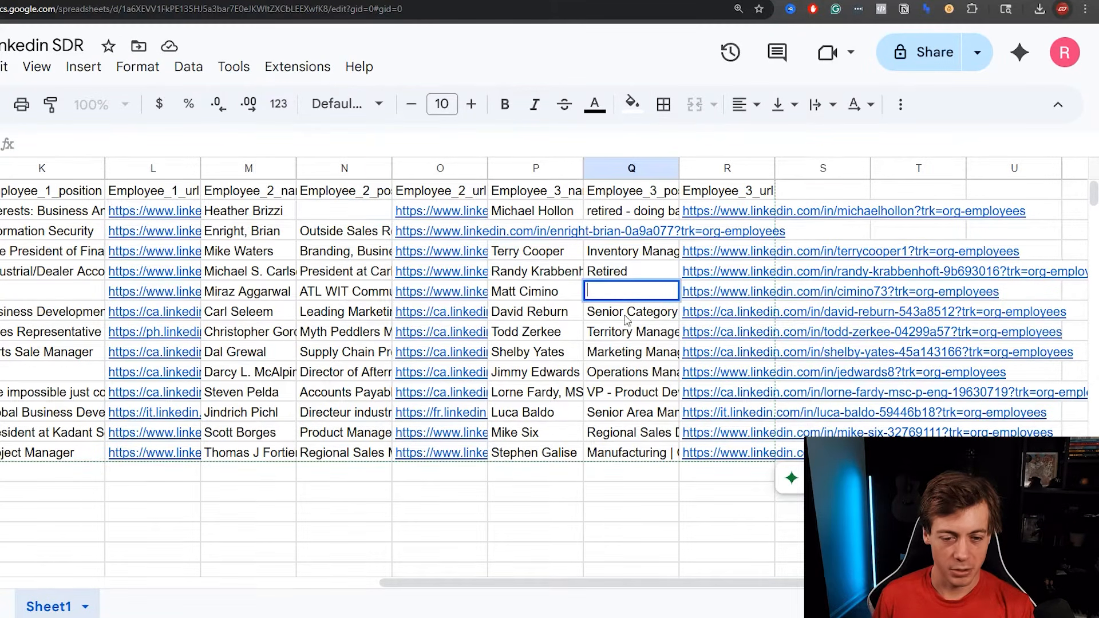
pyautogui.click(634, 531)
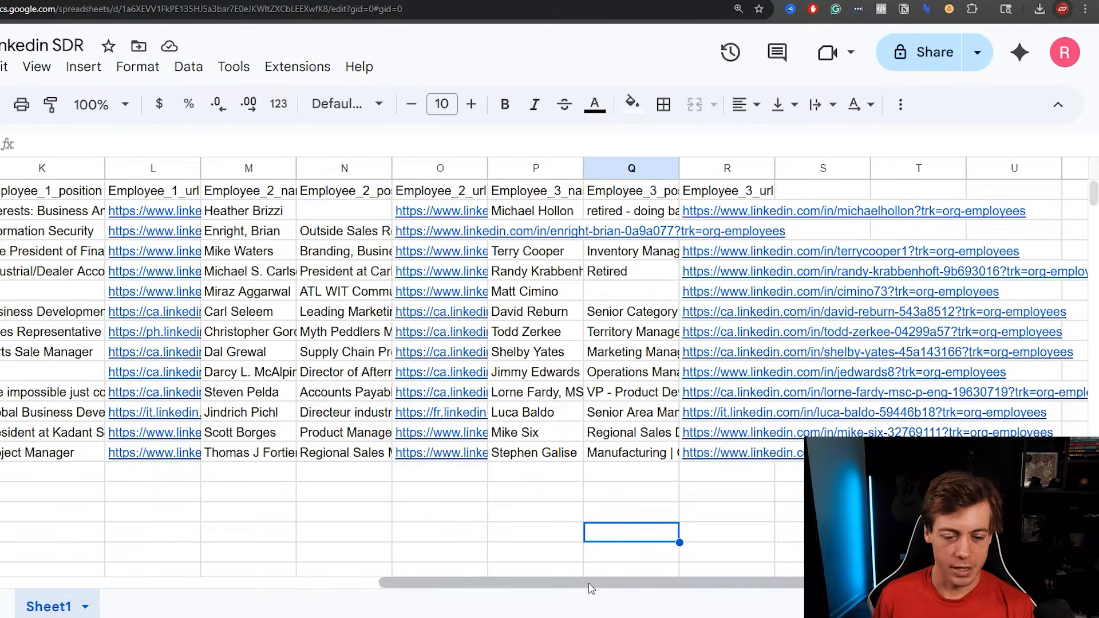
pyautogui.moveTo(591, 588); pyautogui.dragTo(76, 523)
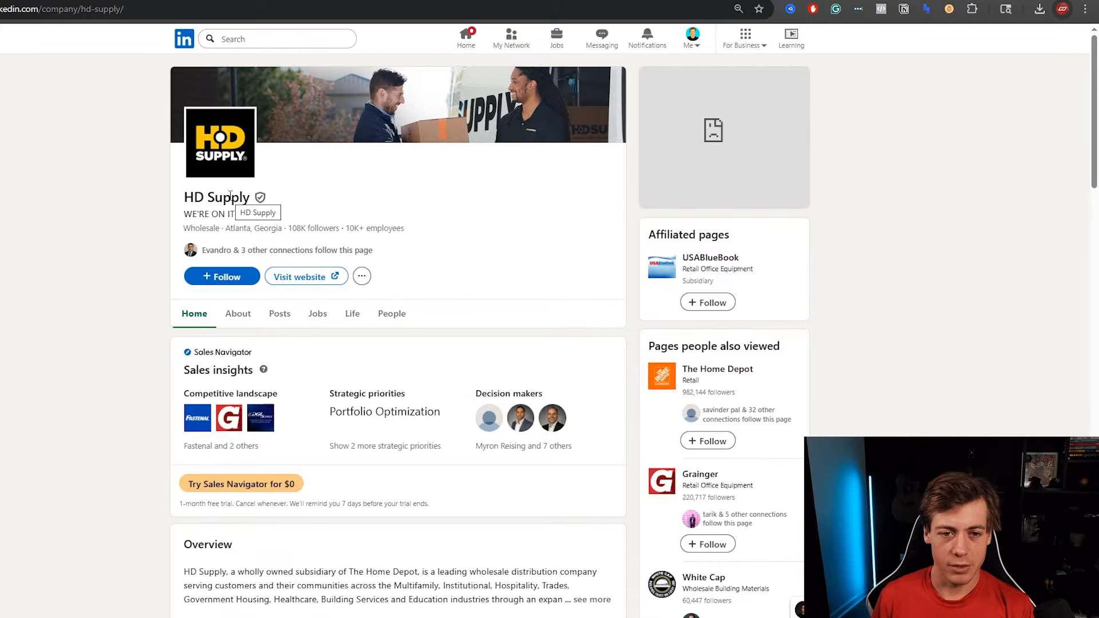
# Review HD Supply's LinkedIn company page and open The Home Depot from its pages people also viewed.
pyautogui.scroll(-3, 836, 281)
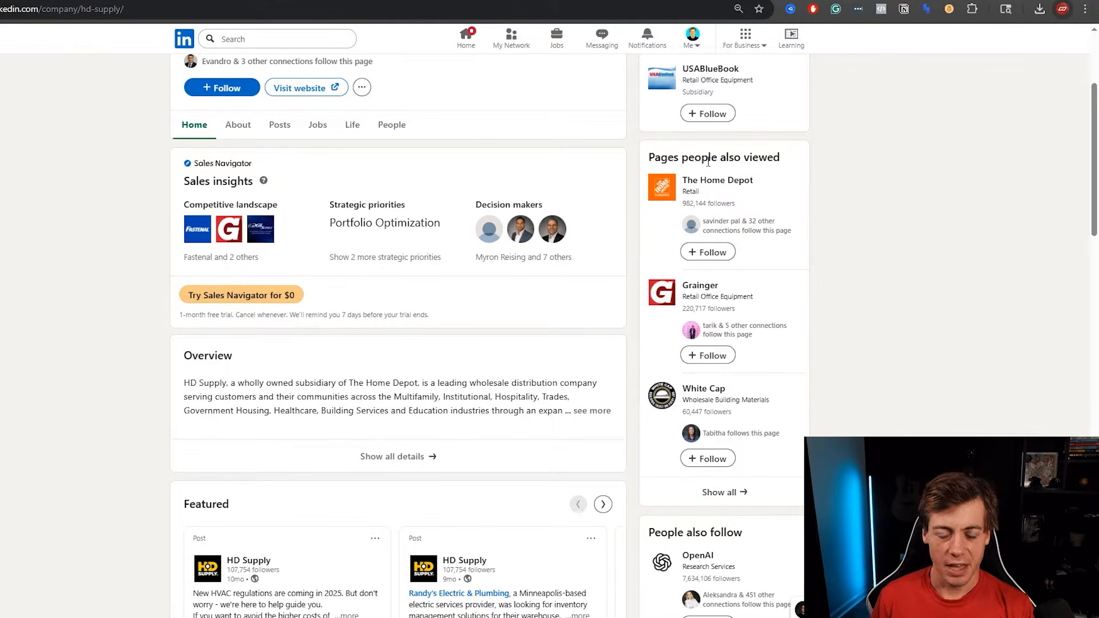
pyautogui.scroll(3, 349, 229)
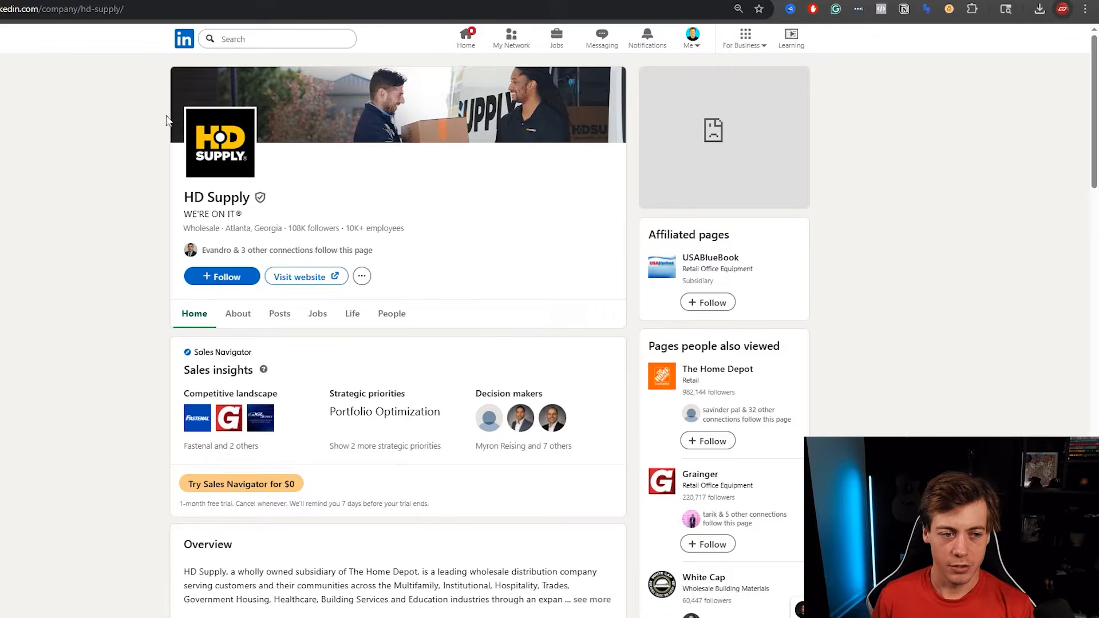
pyautogui.scroll(-2, 792, 338)
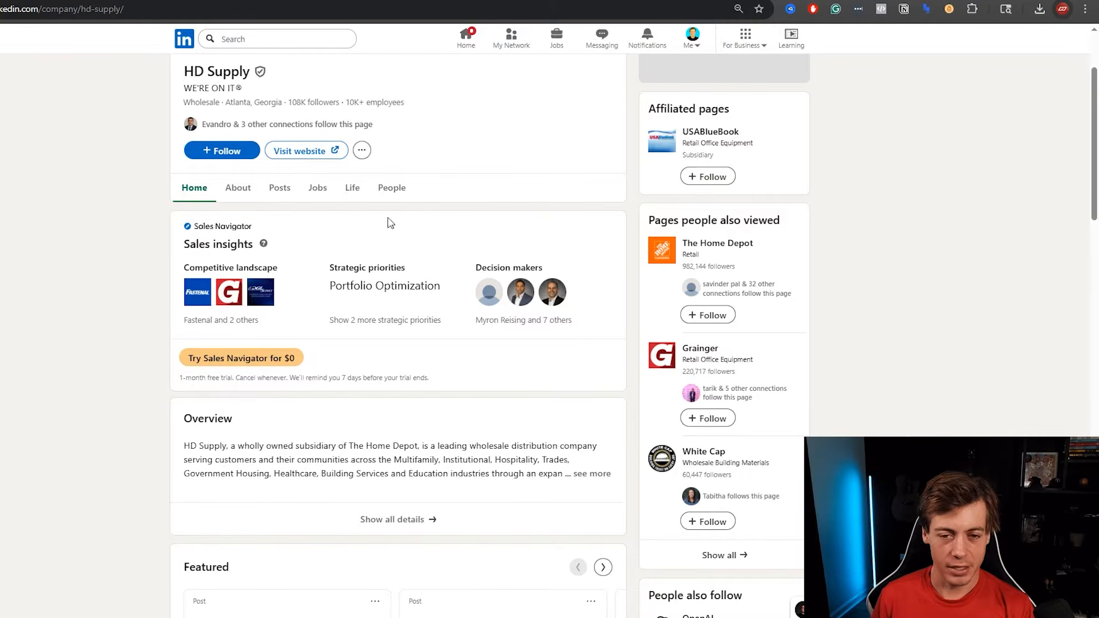
pyautogui.click(709, 250)
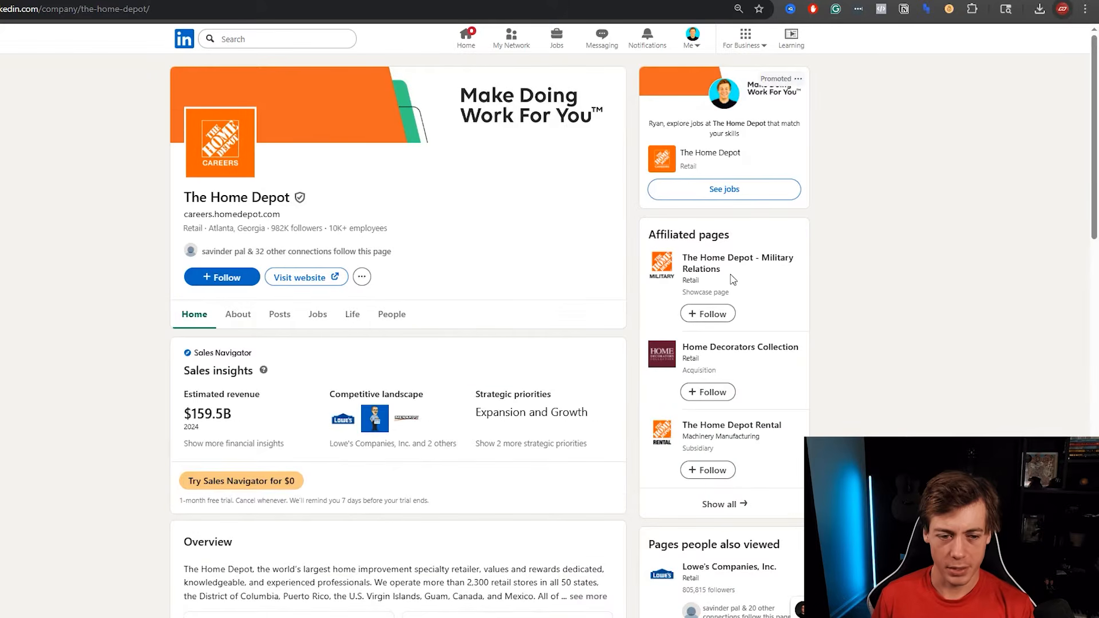
# Follow the pages people also viewed back and forth between The Home Depot and Lowe's Companies, Inc.
pyautogui.scroll(-1, 729, 283)
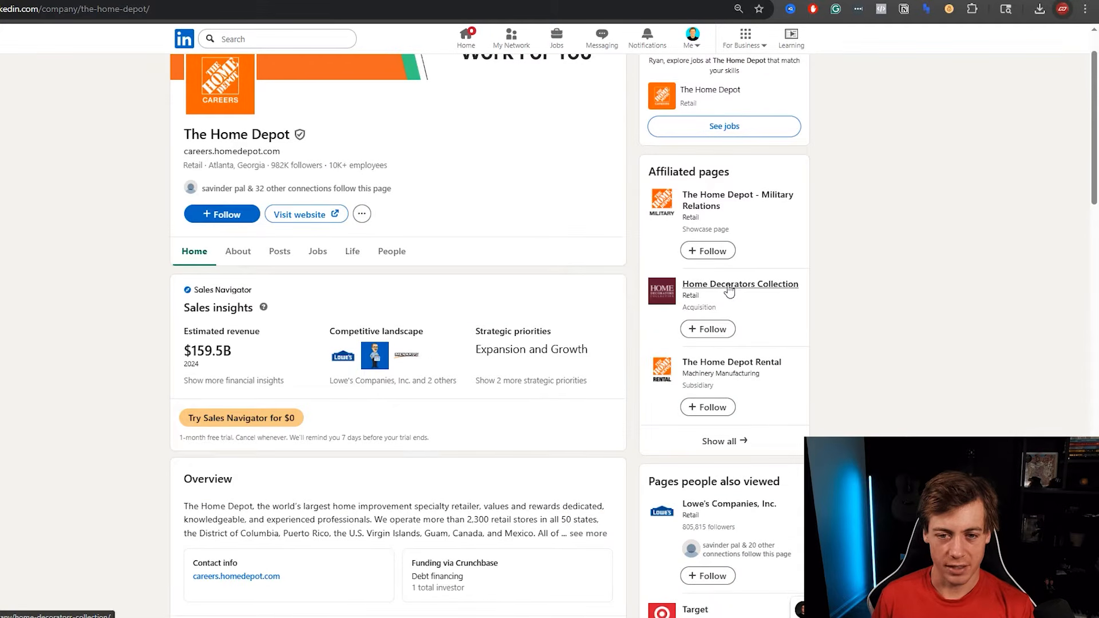
pyautogui.scroll(-2, 731, 291)
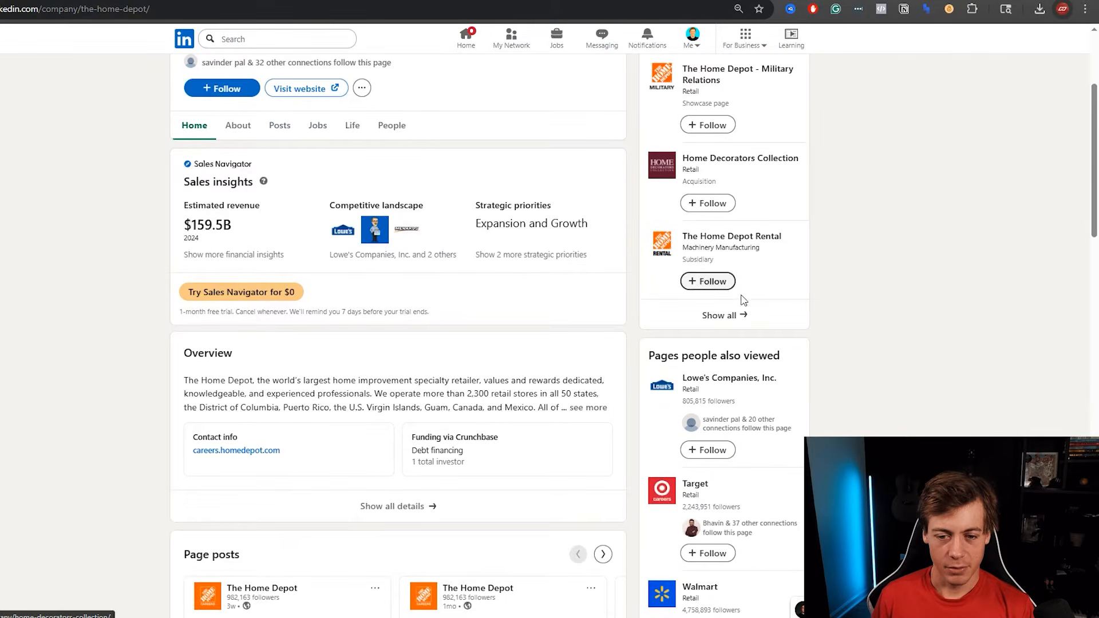
pyautogui.click(739, 380)
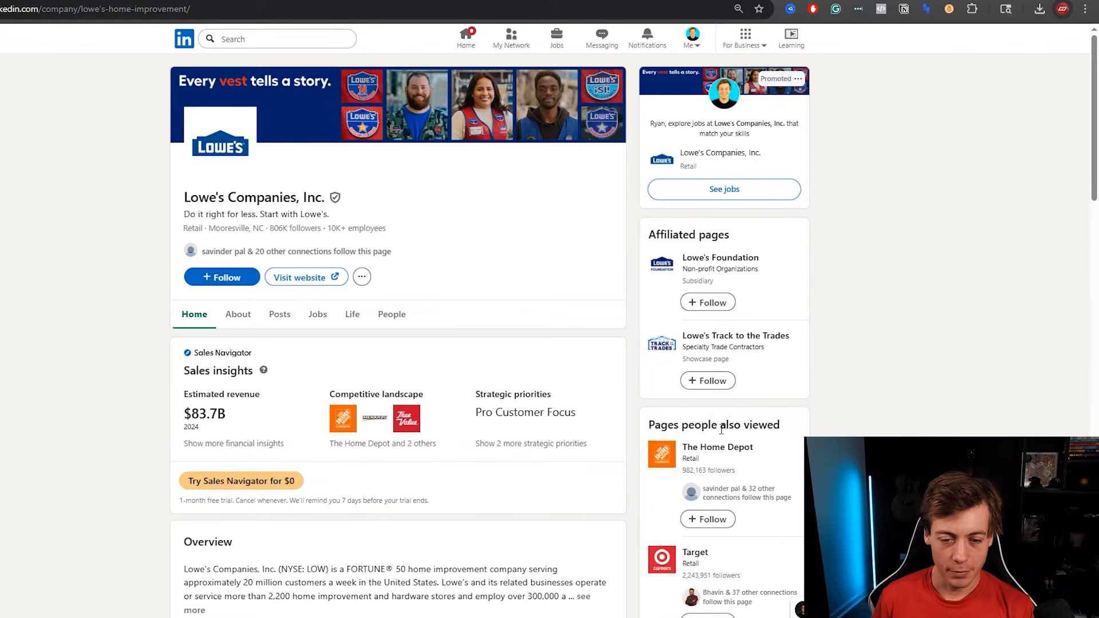
pyautogui.click(715, 452)
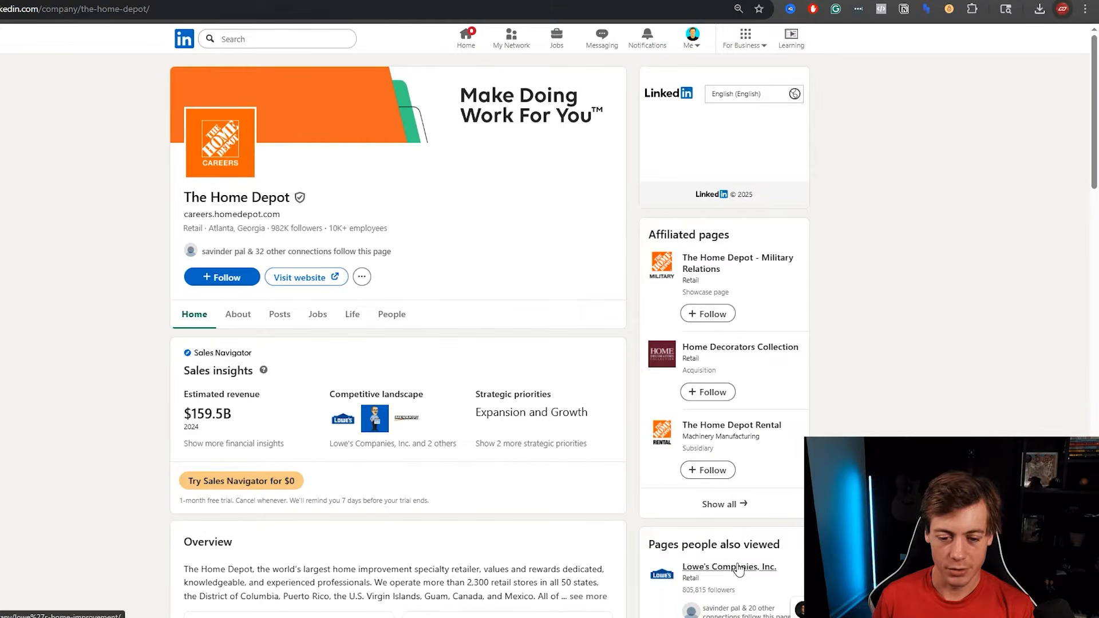
pyautogui.click(738, 569)
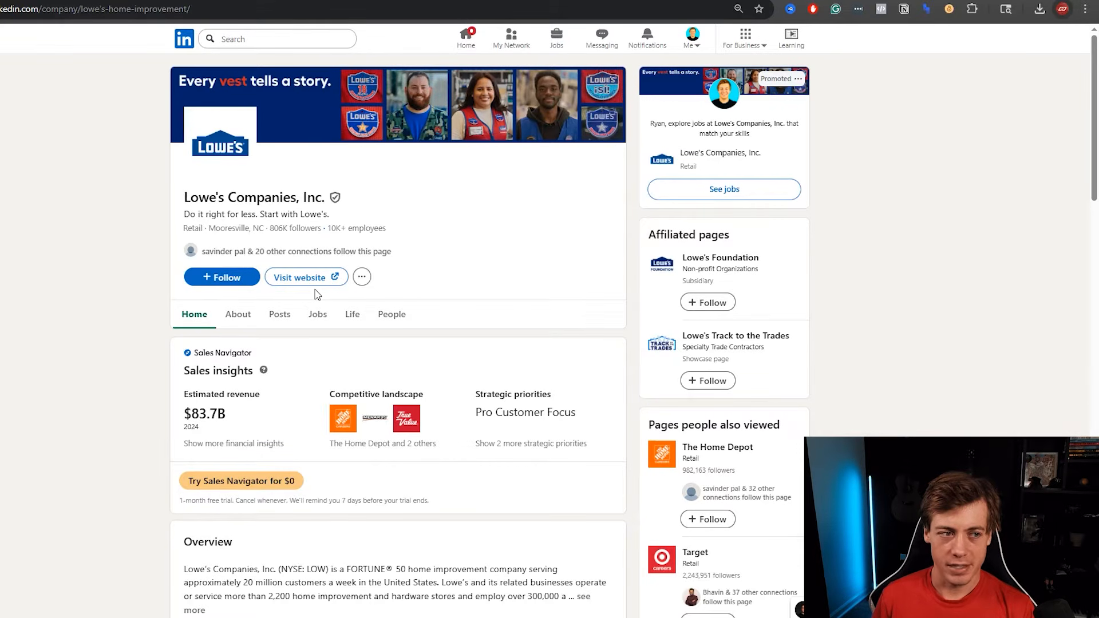
# Switch to the LinkedIn SDR Google Sheet and review White Cap's employee details across columns J to Q.
pyautogui.click(134, 0)
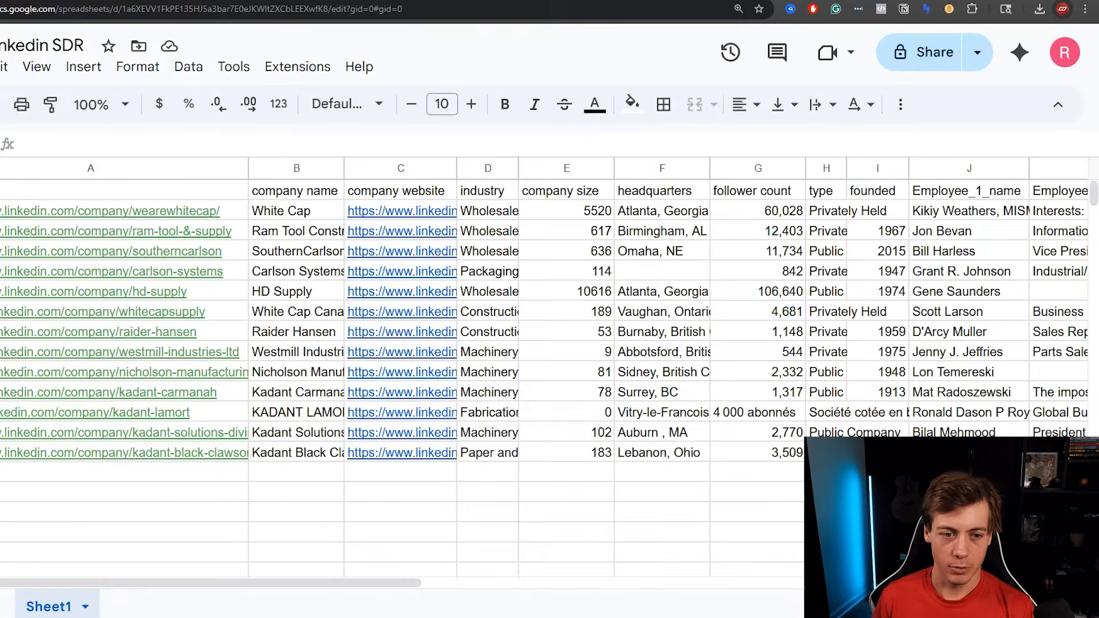
pyautogui.moveTo(414, 584); pyautogui.dragTo(606, 584)
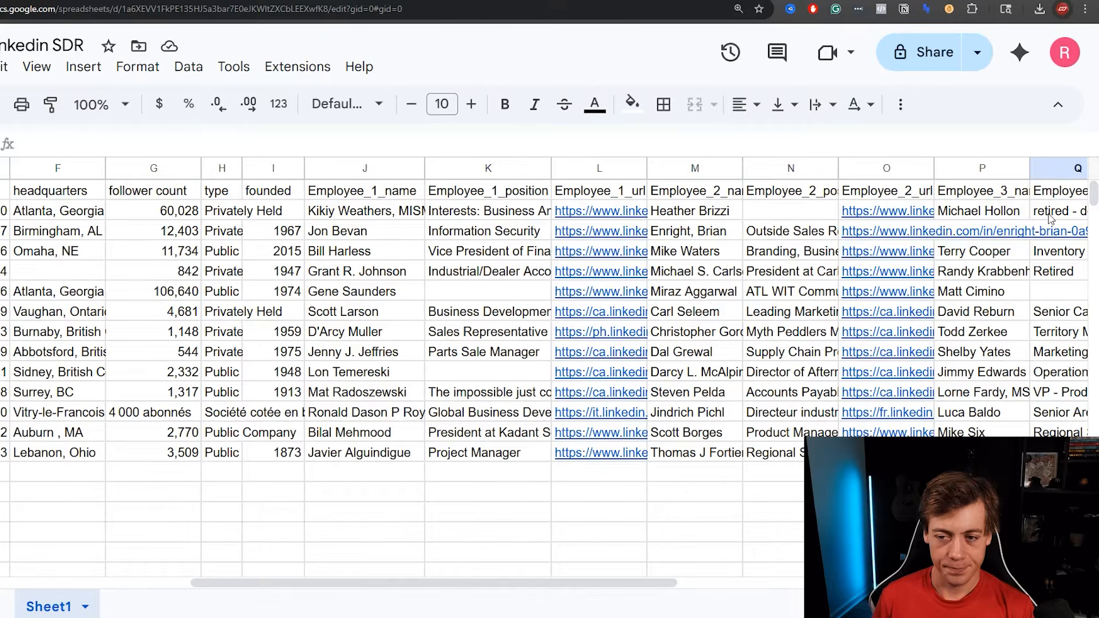
pyautogui.moveTo(1050, 217); pyautogui.dragTo(398, 272)
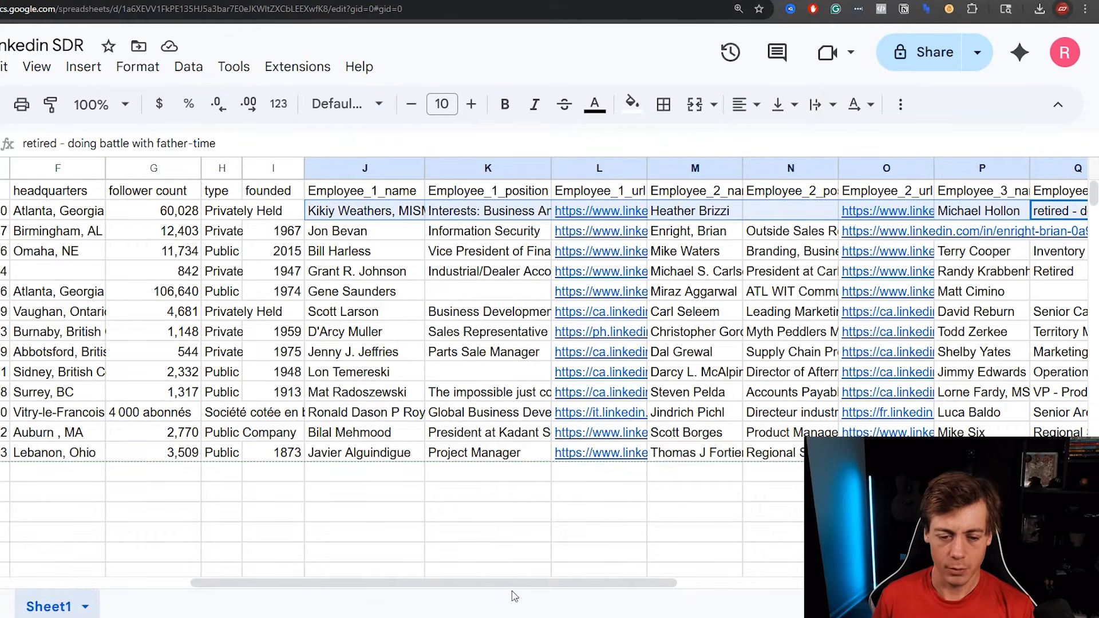
pyautogui.moveTo(507, 586); pyautogui.dragTo(249, 583)
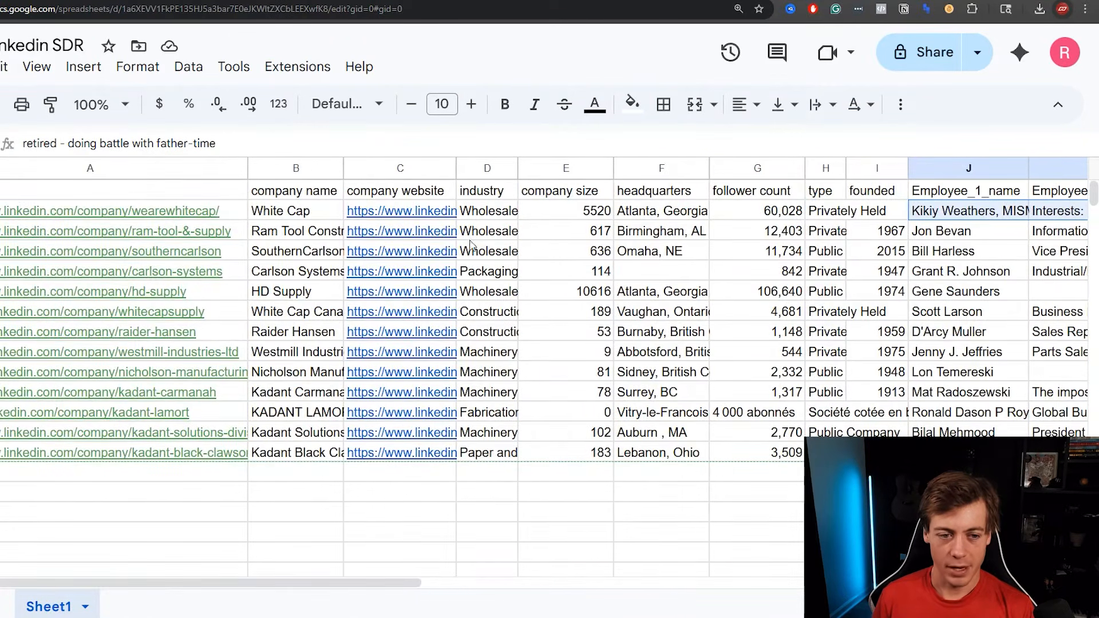
# Review the company website, company name, industry, headquarters and type columns of the list.
pyautogui.moveTo(436, 213); pyautogui.dragTo(400, 452)
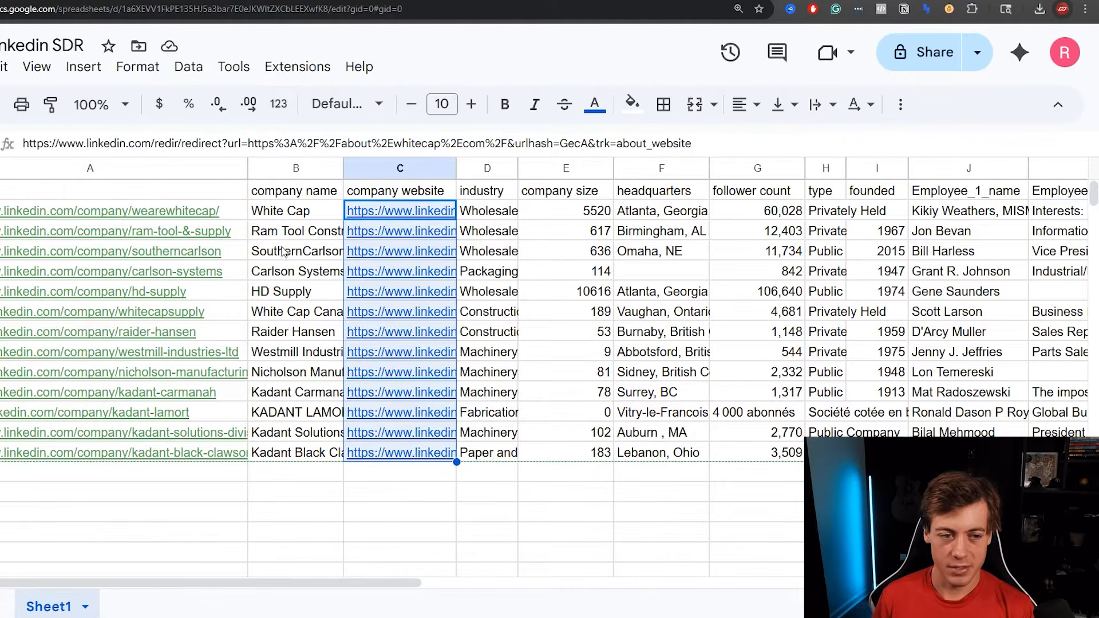
pyautogui.moveTo(286, 211); pyautogui.dragTo(295, 331)
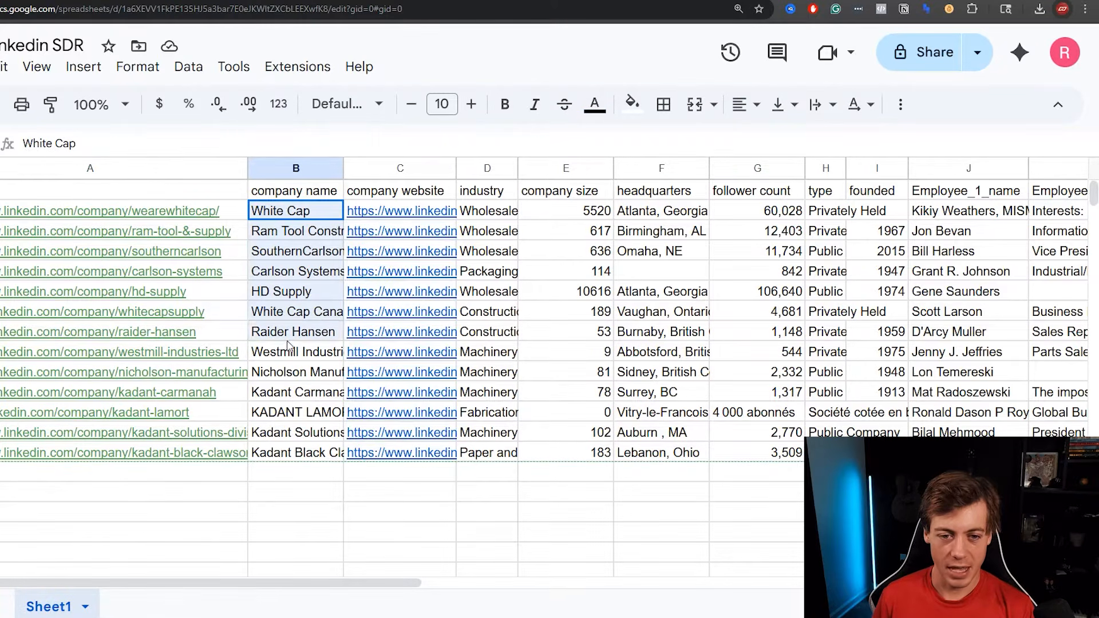
pyautogui.click(491, 211)
pyautogui.click(641, 212)
pyautogui.moveTo(765, 210); pyautogui.dragTo(826, 217)
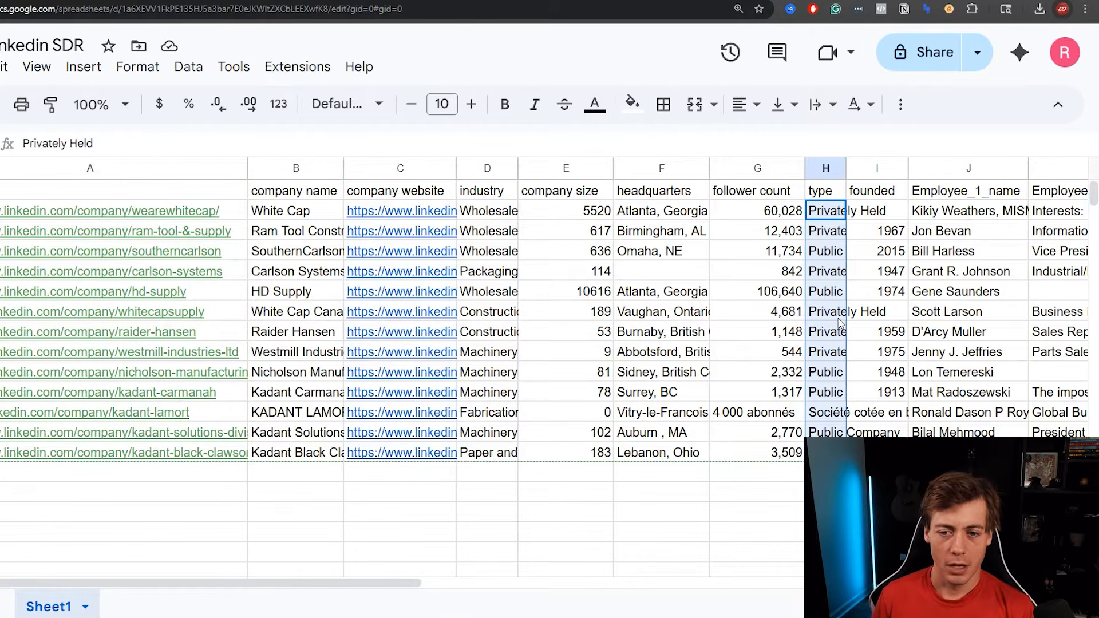
pyautogui.click(840, 322)
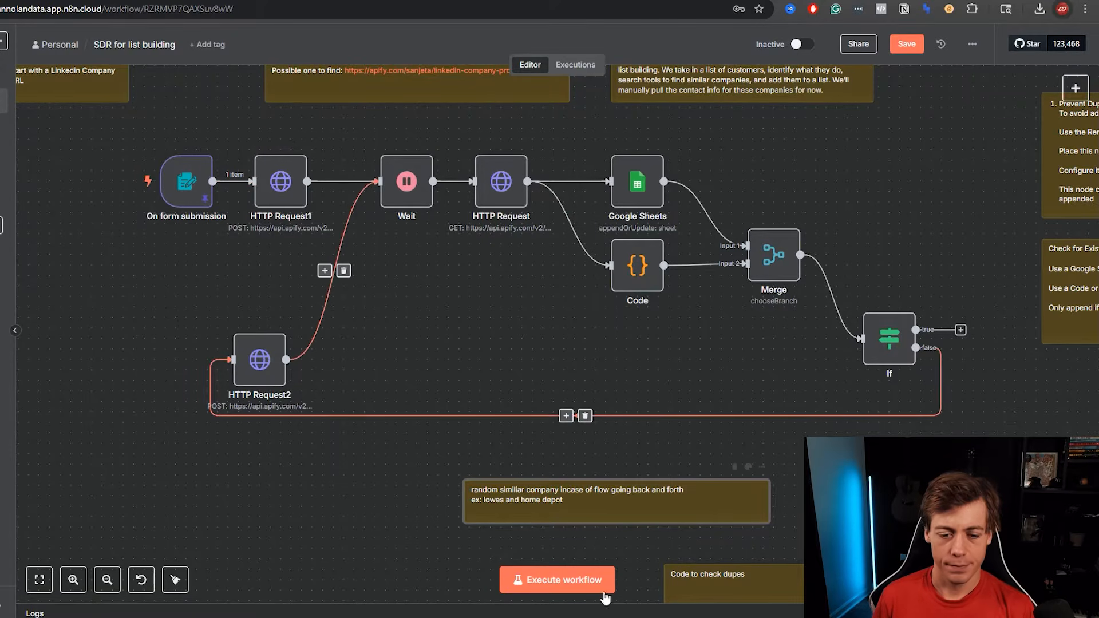
# In the n8n workflow "SDR for list building", open the settings of the On form submission trigger node.
pyautogui.scroll(2, 584, 344)
pyautogui.hscroll(-2, 584, 344)
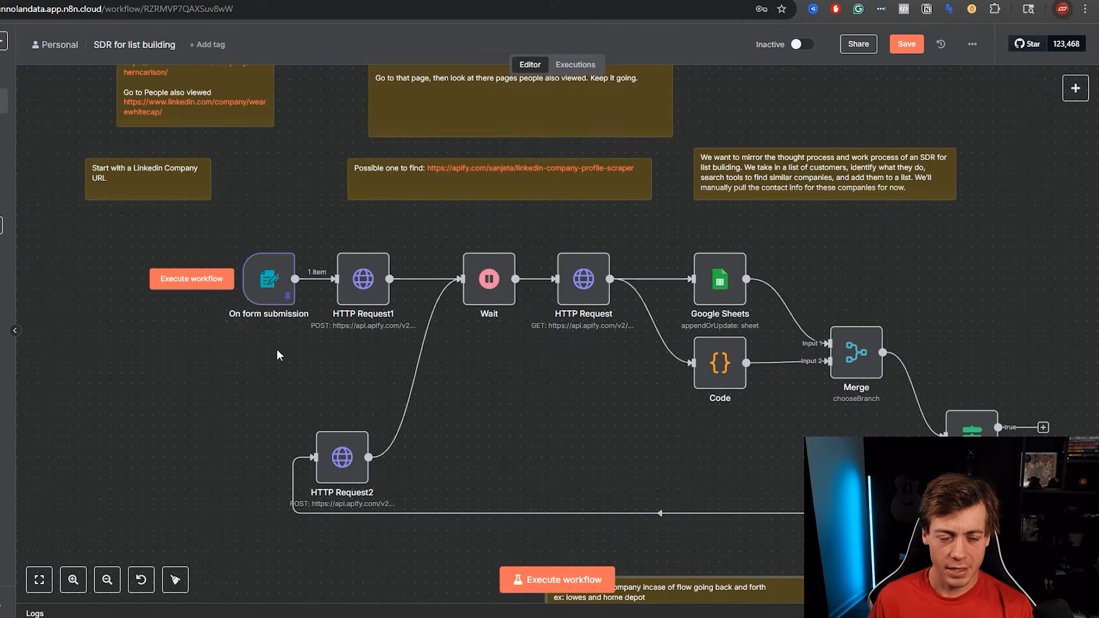
pyautogui.click(80, 584)
pyautogui.click(81, 589)
pyautogui.click(78, 589)
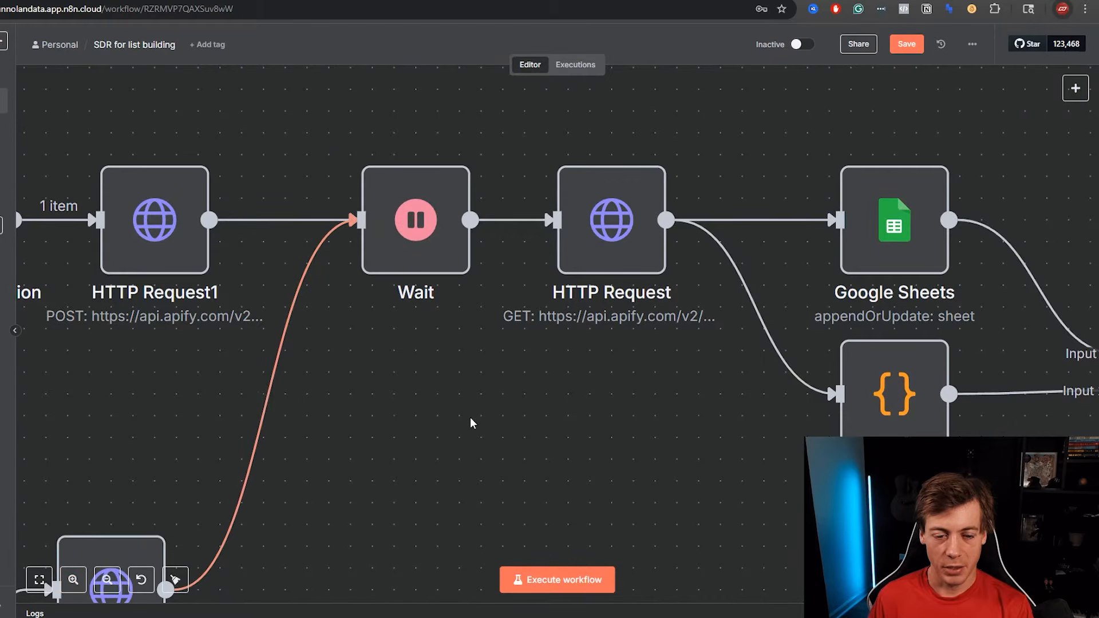
pyautogui.moveTo(471, 419); pyautogui.dragTo(1056, 466)
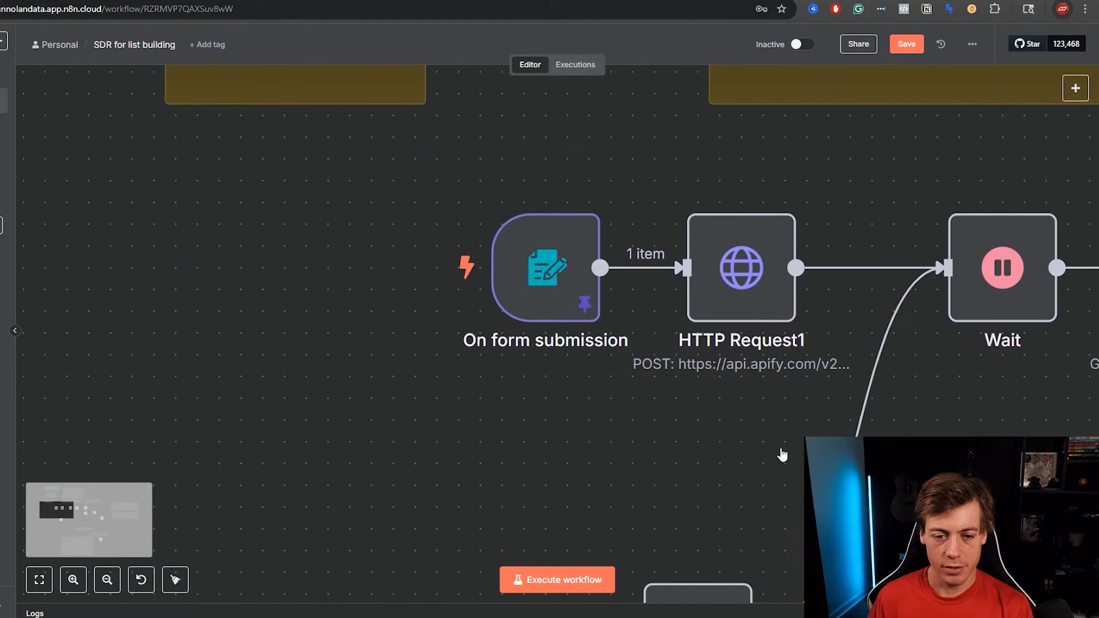
pyautogui.click(567, 304)
pyautogui.doubleClick(566, 302)
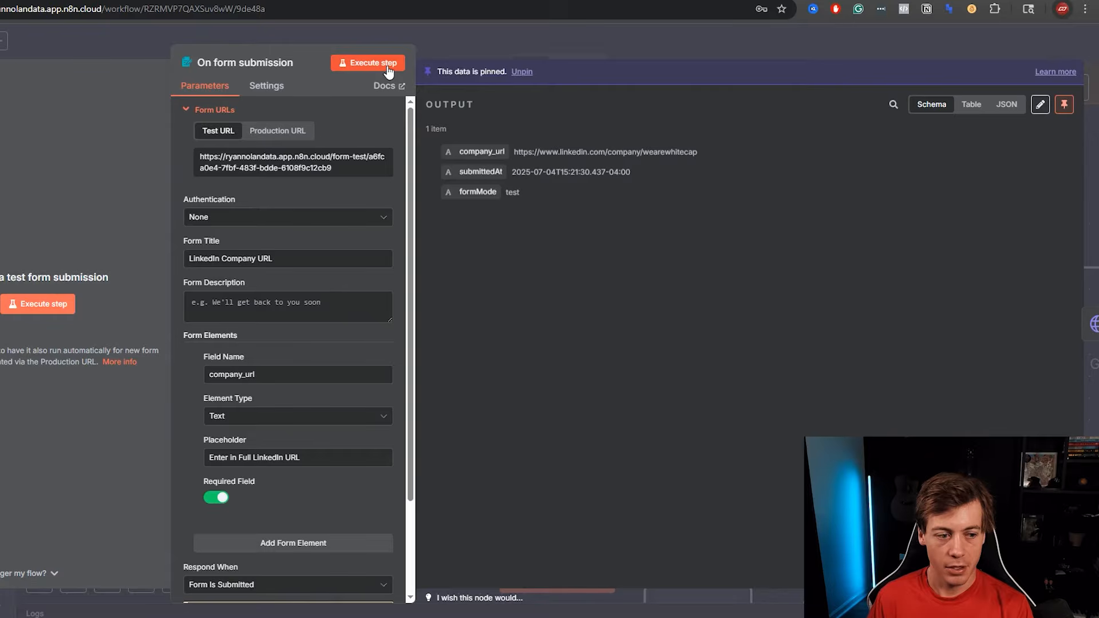
# Copy the pinned company_url value, and test the form trigger with its output data unpinned.
pyautogui.moveTo(693, 149); pyautogui.dragTo(519, 147)
pyautogui.hotkey('ctrl', 'c')
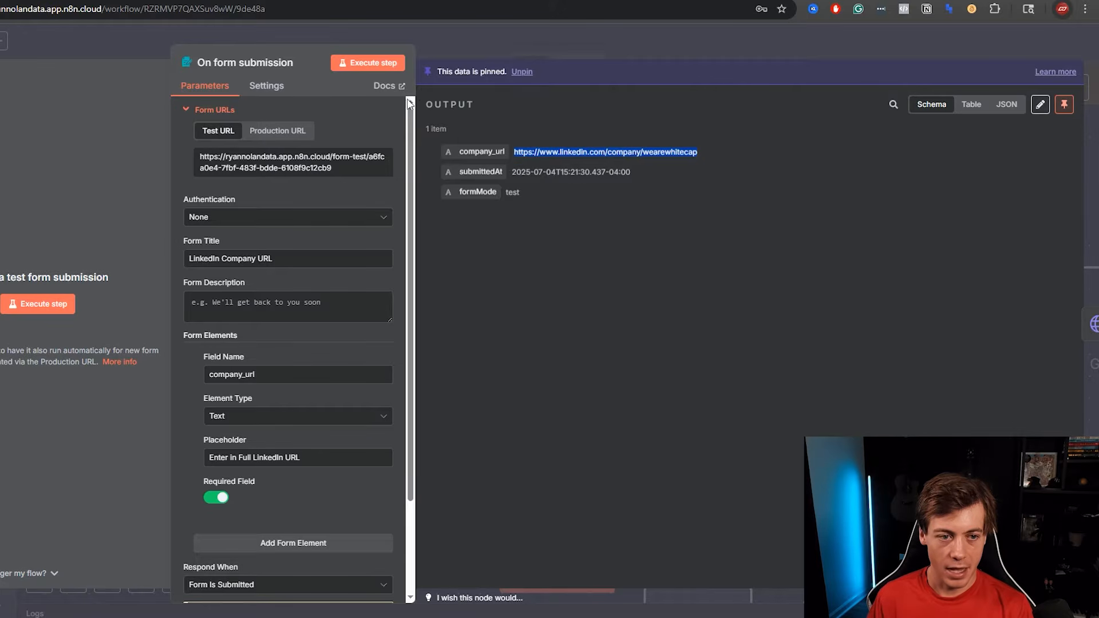
pyautogui.click(367, 64)
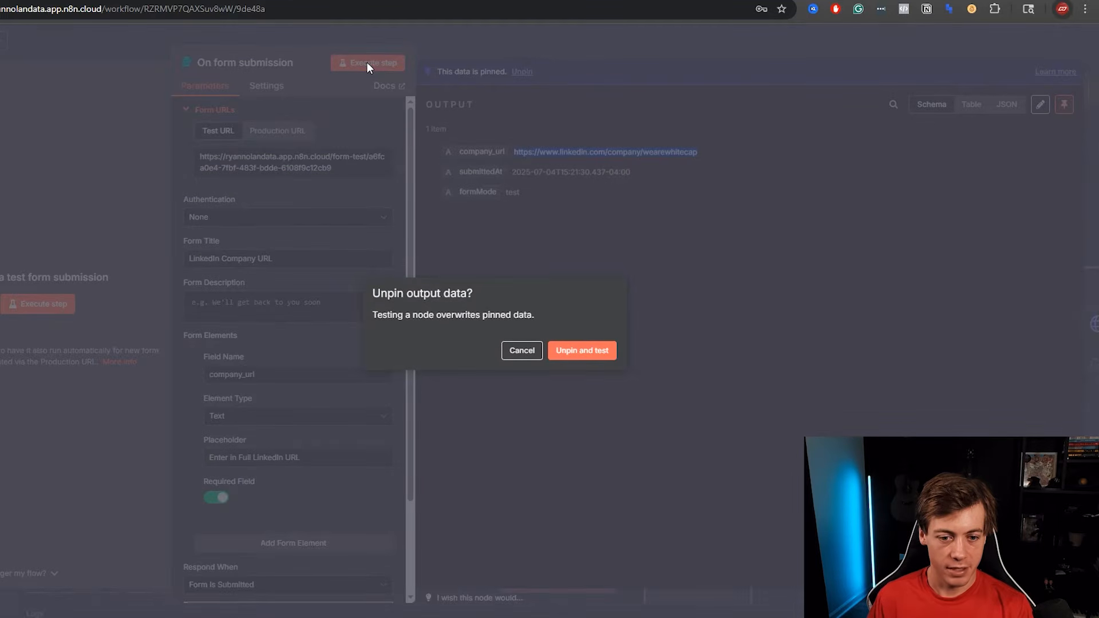
pyautogui.click(585, 352)
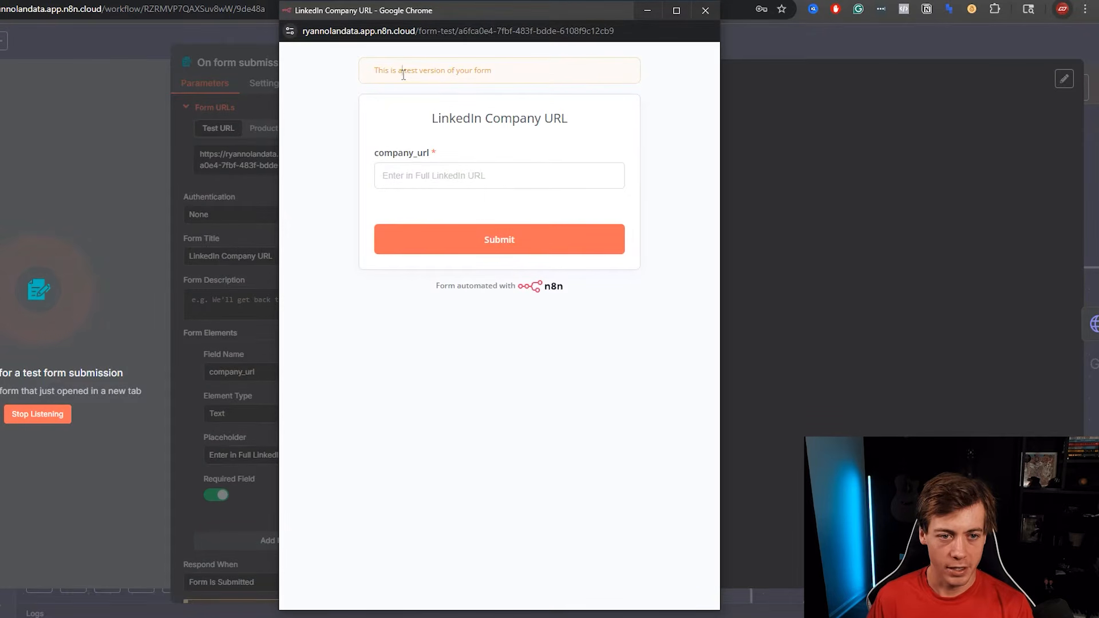
pyautogui.tripleClick(403, 73)
pyautogui.click(433, 174)
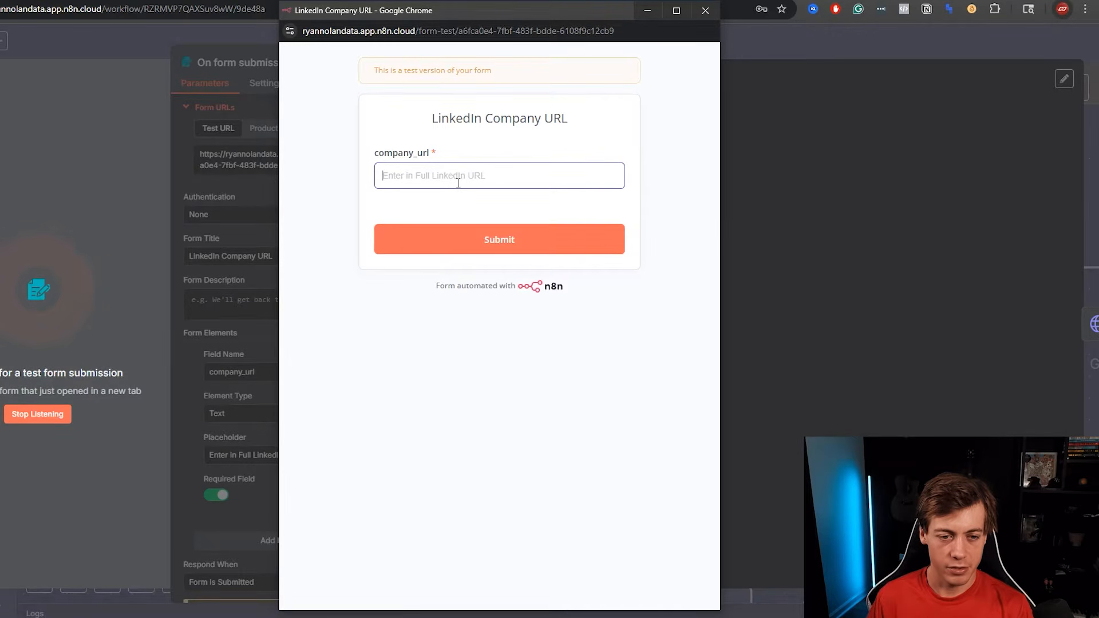
pyautogui.hotkey('ctrl', 'v')
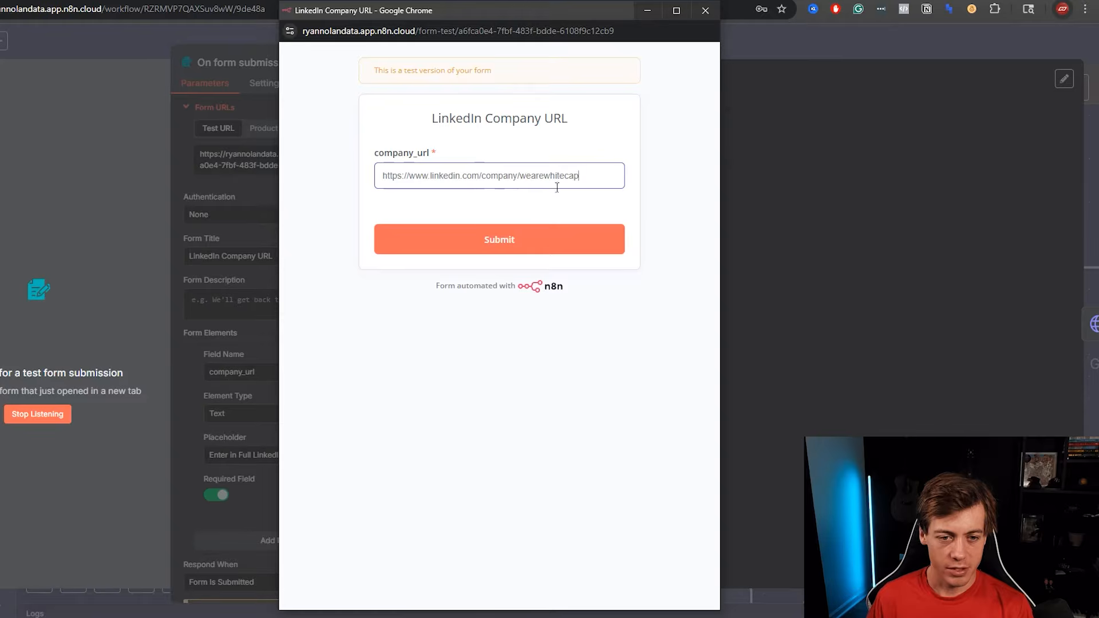
# Submit the test form with the company URL and return to the On form submission node's output.
pyautogui.click(532, 247)
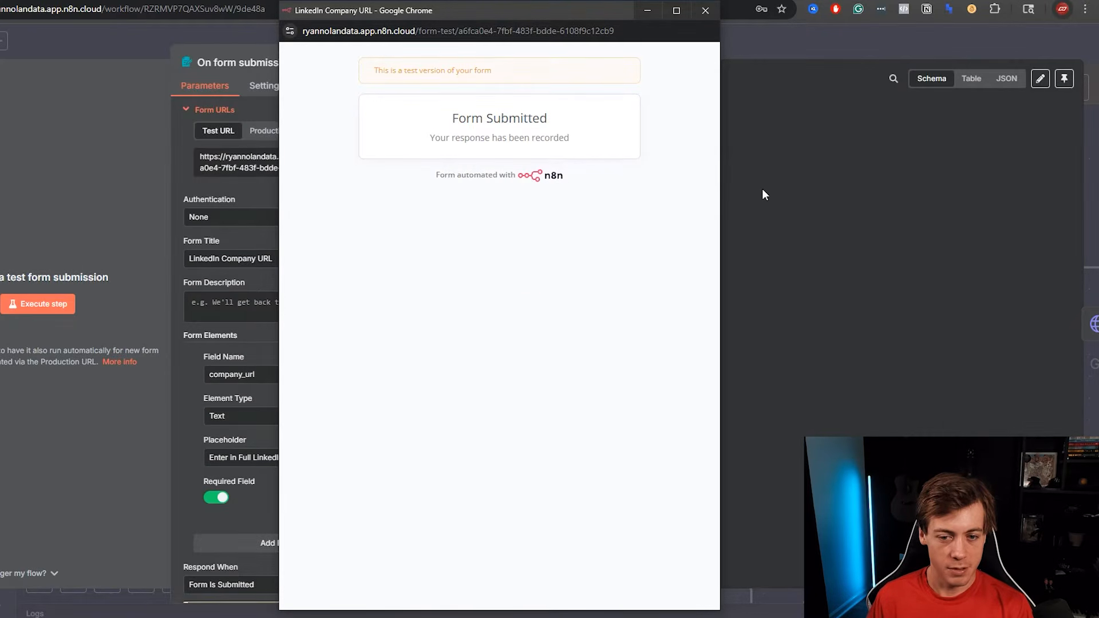
pyautogui.click(763, 189)
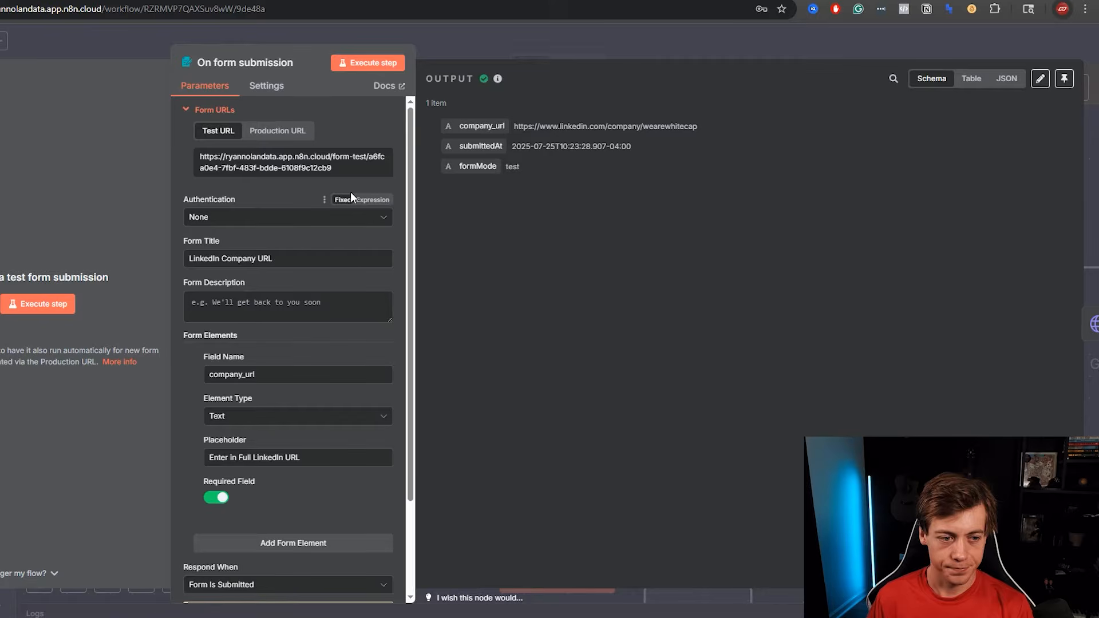
# Review the form trigger's title, description, form elements and response settings, and return to a wider view of the workflow canvas.
pyautogui.scroll(-1, 268, 194)
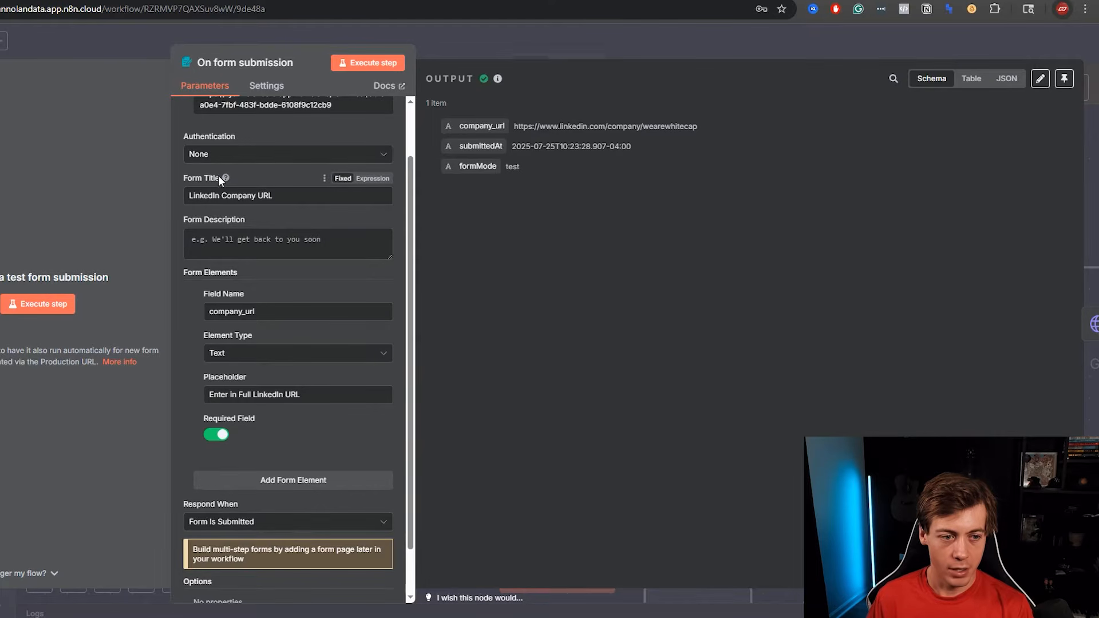
pyautogui.moveTo(274, 196); pyautogui.dragTo(190, 195)
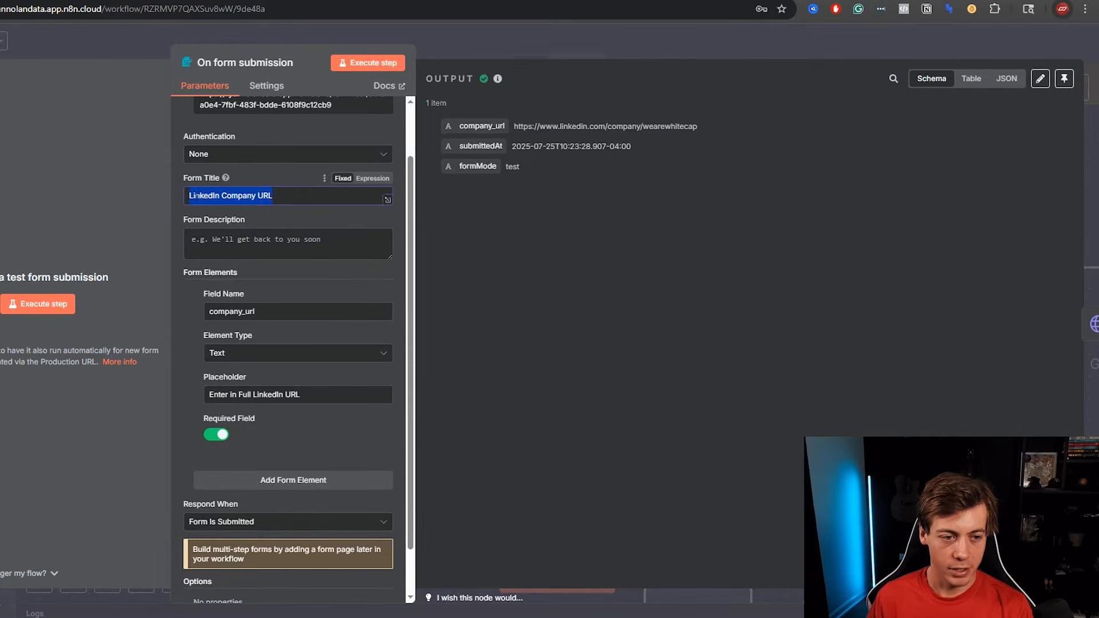
pyautogui.click(314, 252)
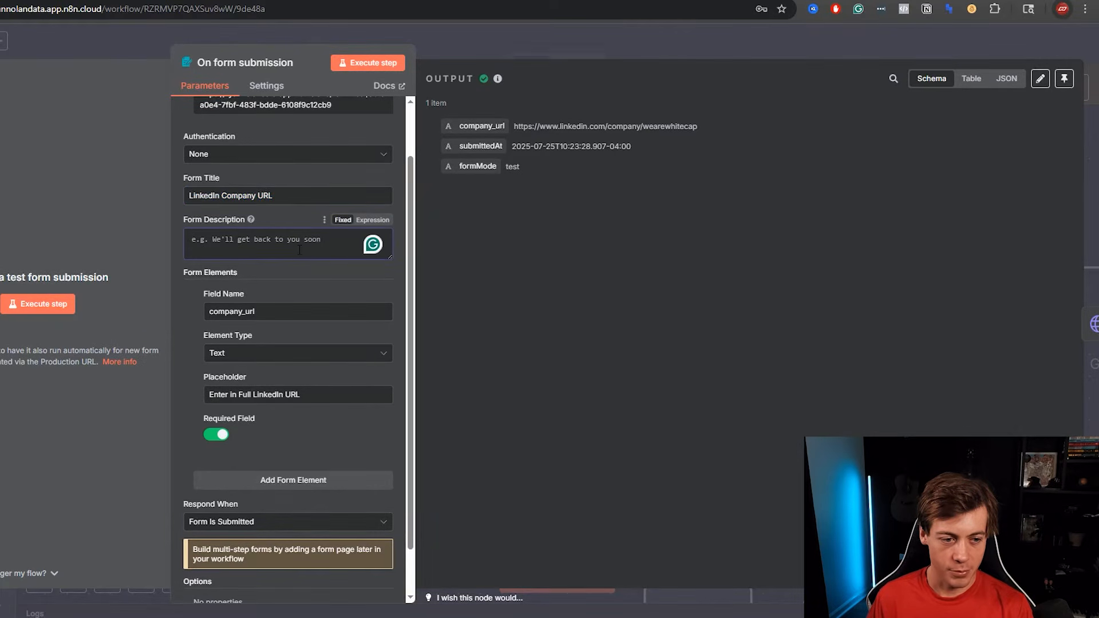
pyautogui.scroll(-1, 286, 344)
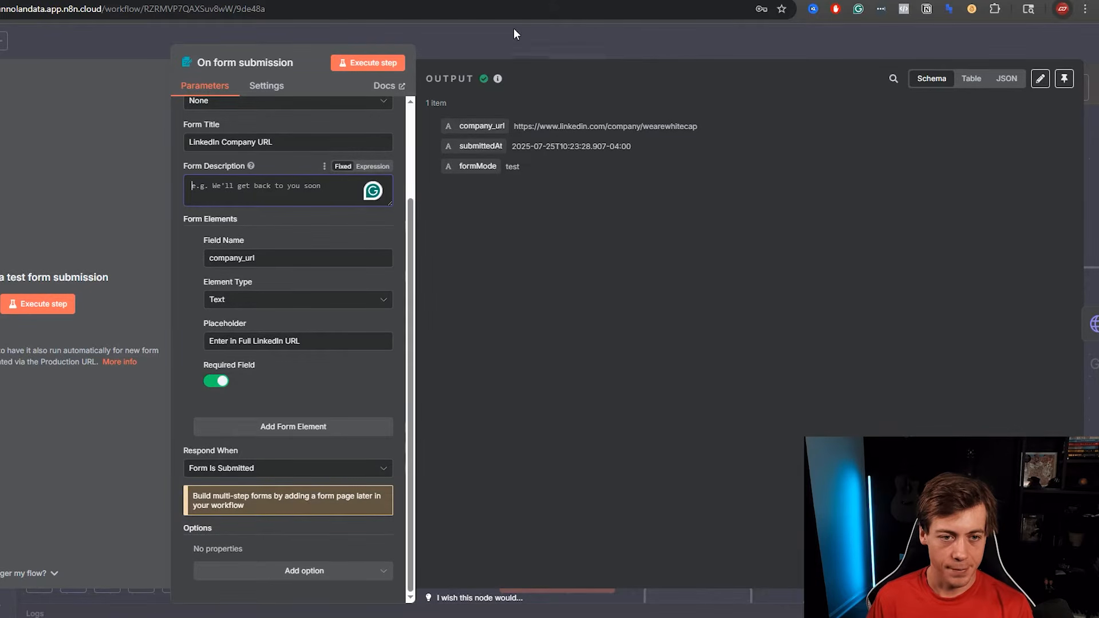
pyautogui.click(497, 30)
pyautogui.moveTo(608, 350)
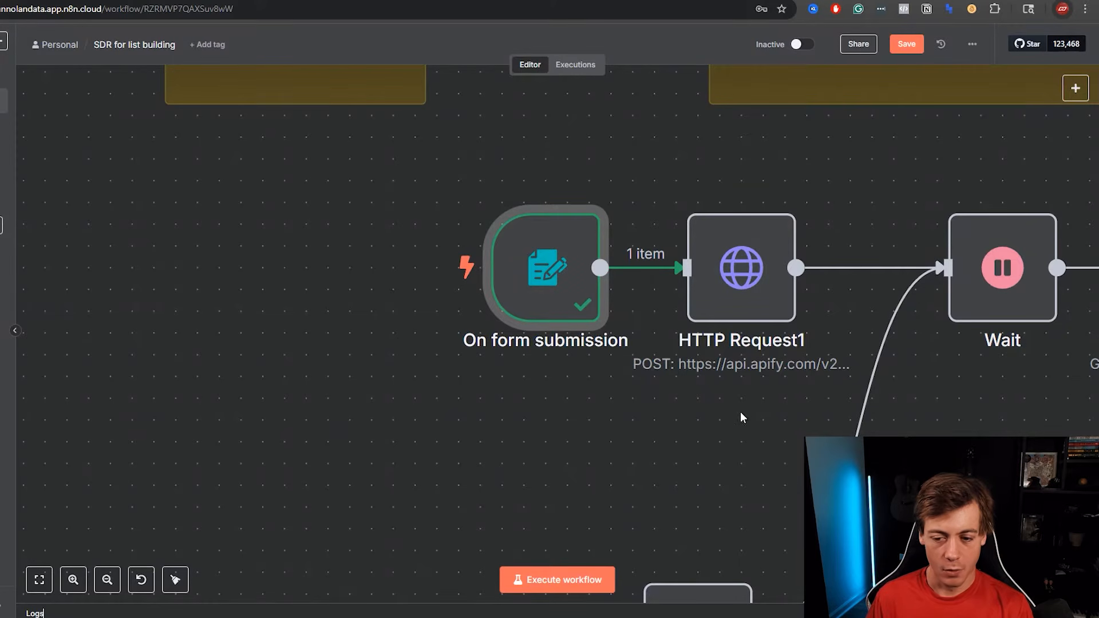
pyautogui.click(107, 580)
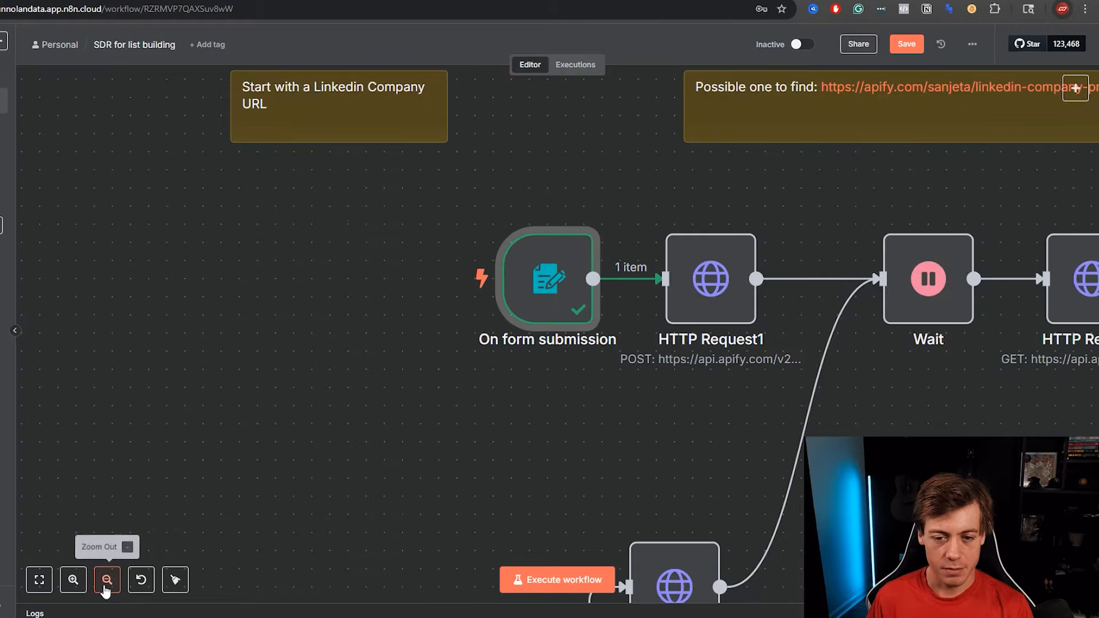
pyautogui.click(107, 580)
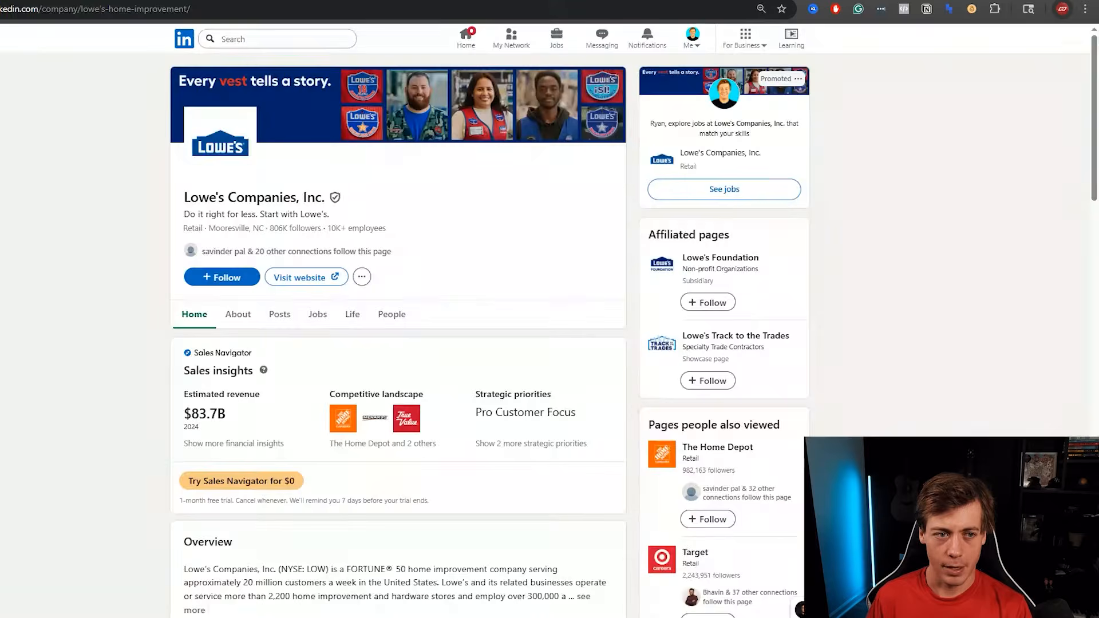
# On the Lowe's LinkedIn company page, examine the "Pages people also viewed" section and highlight its heading.
pyautogui.scroll(-1, 833, 390)
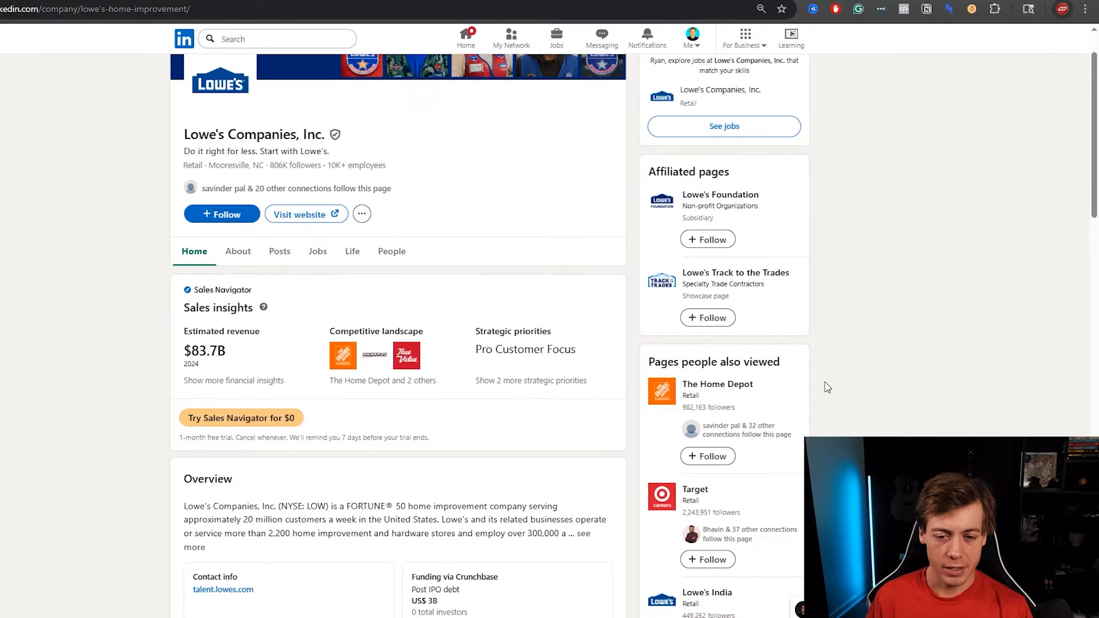
pyautogui.scroll(-1, 826, 385)
pyautogui.doubleClick(671, 297)
pyautogui.moveTo(671, 297); pyautogui.dragTo(778, 299)
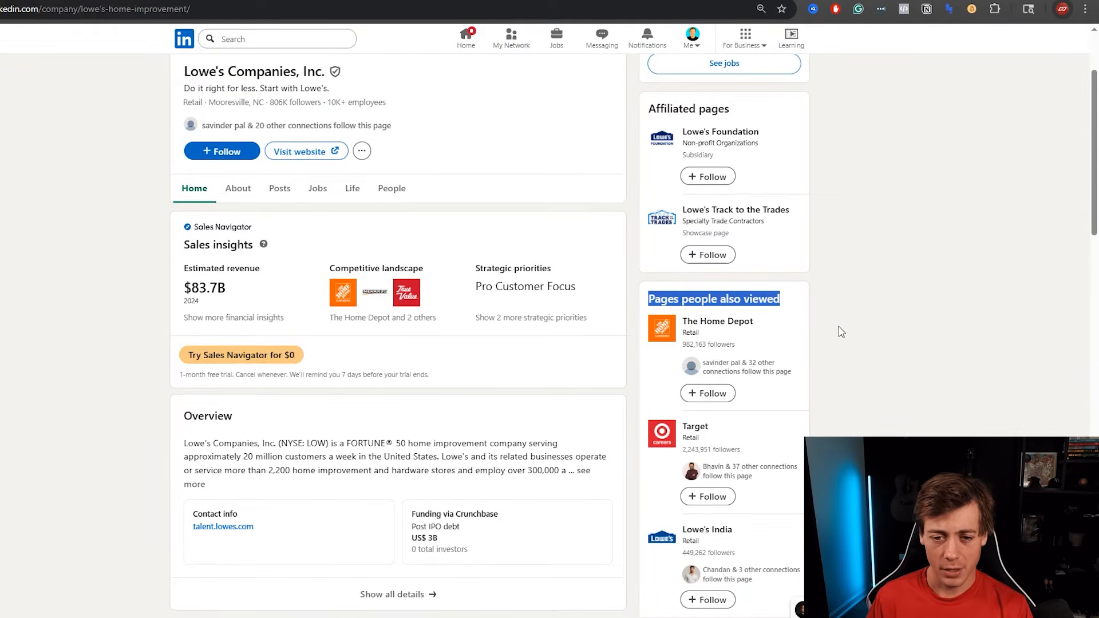
pyautogui.moveTo(663, 297); pyautogui.dragTo(745, 297)
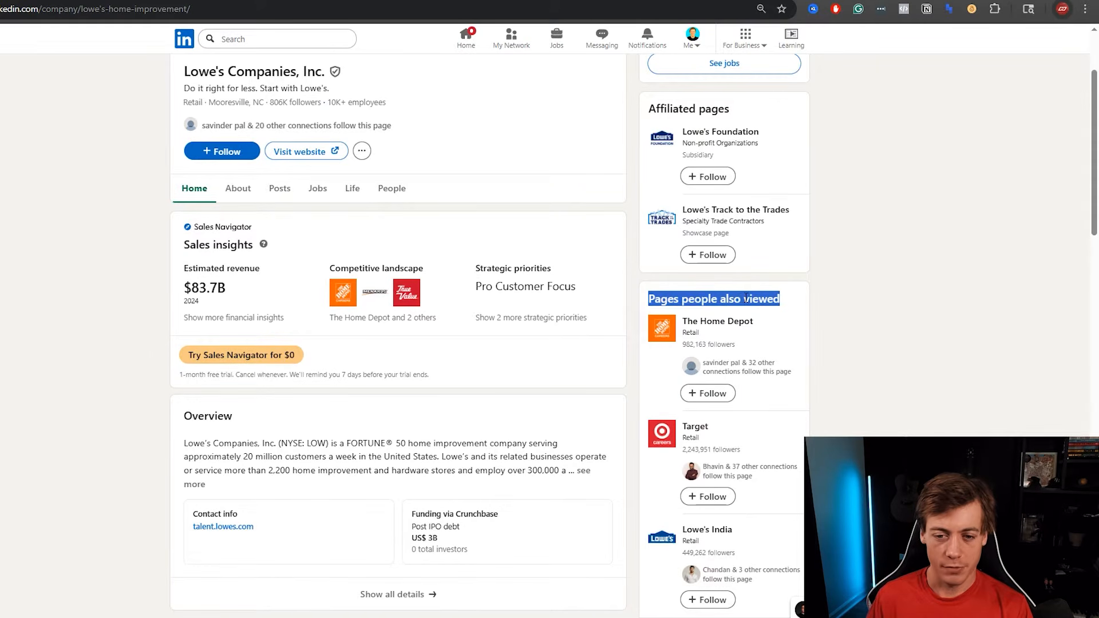
# Switch back to the n8n workflow, open the Apify scraper link in the "Possible one to find" note, and highlight the actor's title.
pyautogui.hotkey('ctrl', 'Tab')
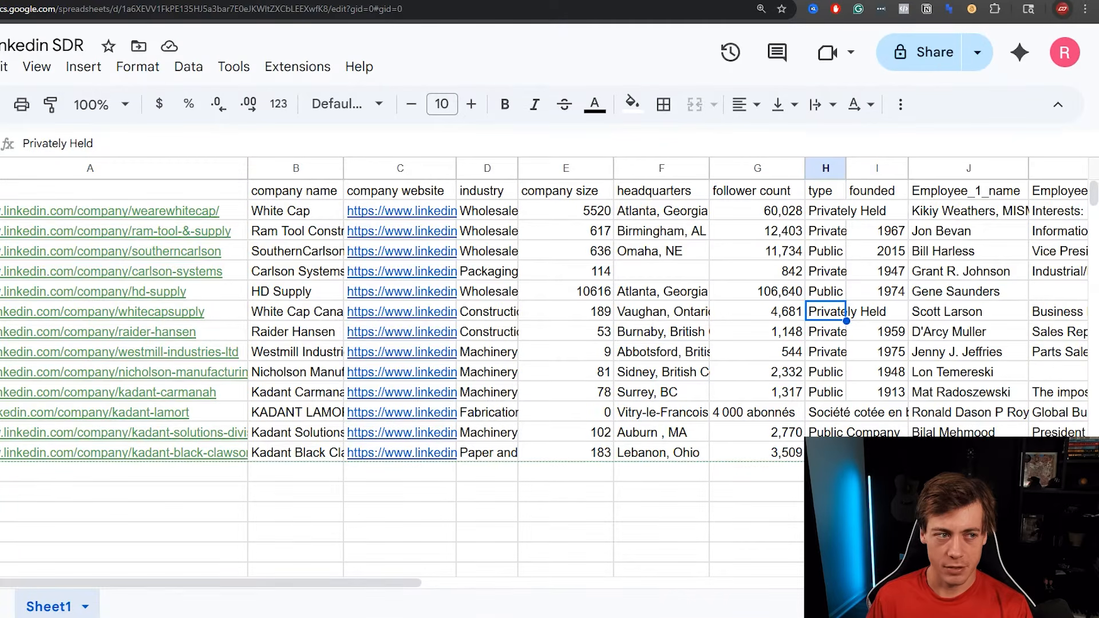
pyautogui.hotkey('ctrl', 'Tab')
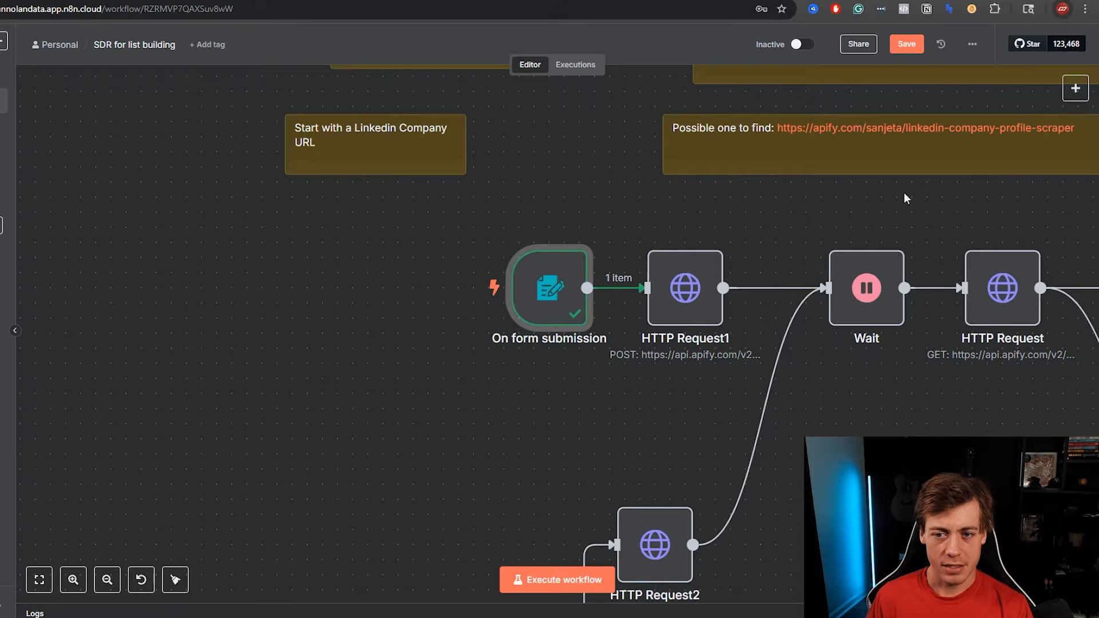
pyautogui.moveTo(1022, 203); pyautogui.dragTo(681, 303)
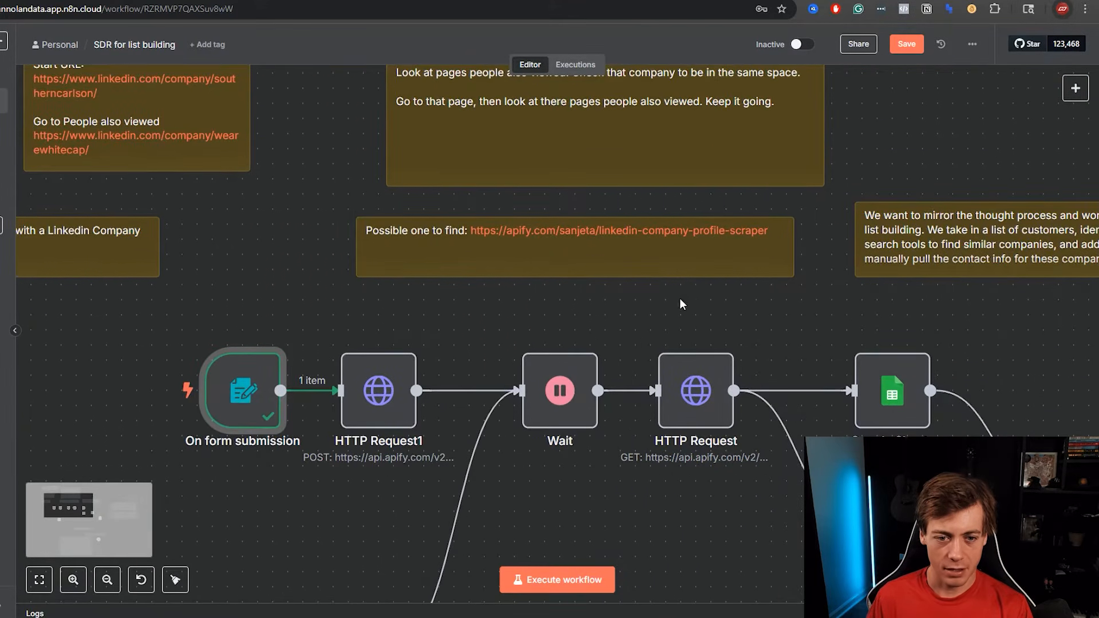
pyautogui.click(594, 232)
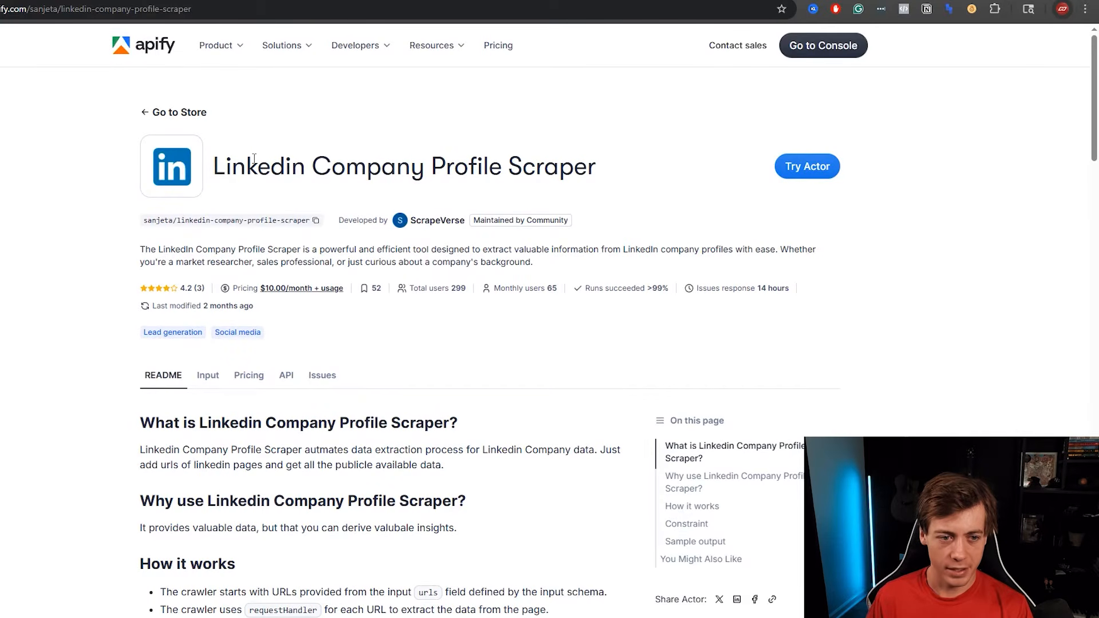
pyautogui.moveTo(207, 166); pyautogui.dragTo(538, 168)
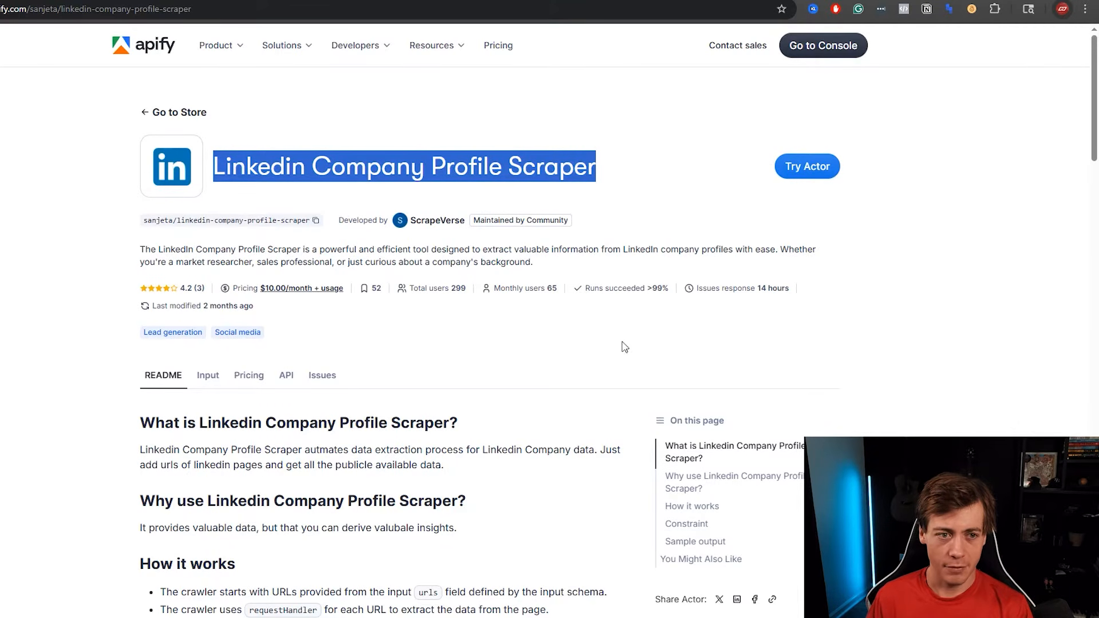
# Examine the company, location and employee fields in the LinkedIn Company Profile Scraper's sample output.
pyautogui.scroll(-7, 624, 348)
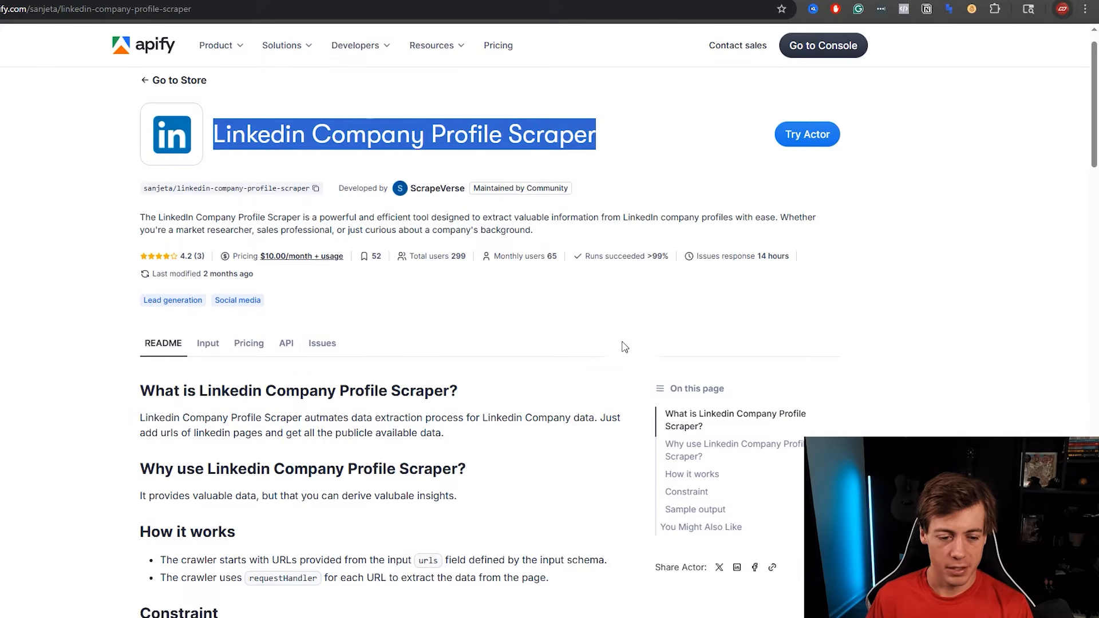
pyautogui.scroll(-5, 624, 347)
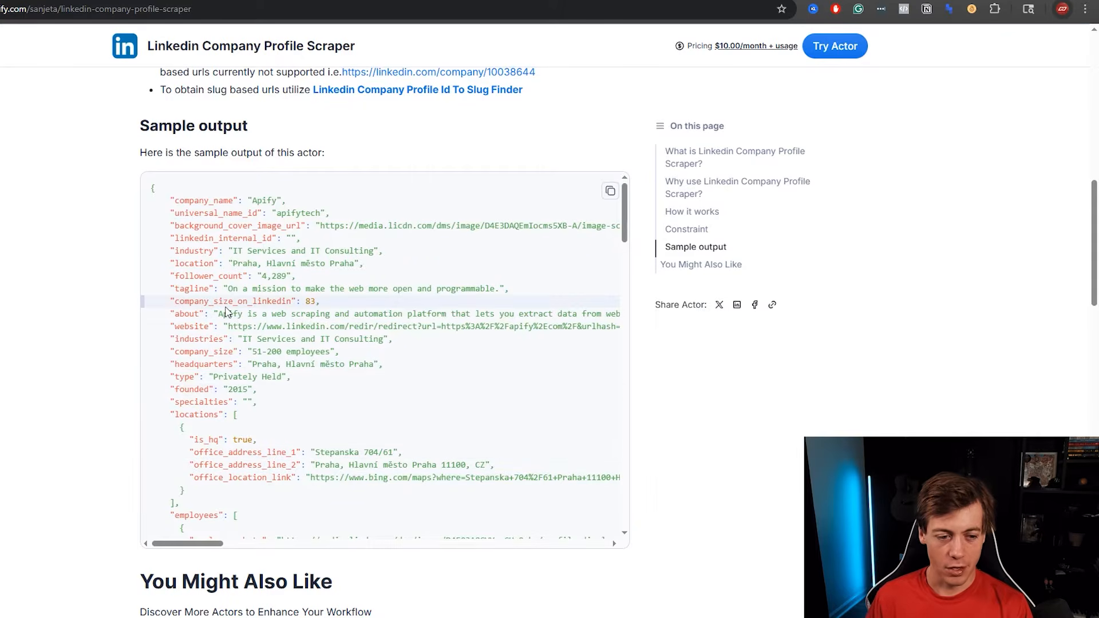
pyautogui.scroll(-3, 226, 312)
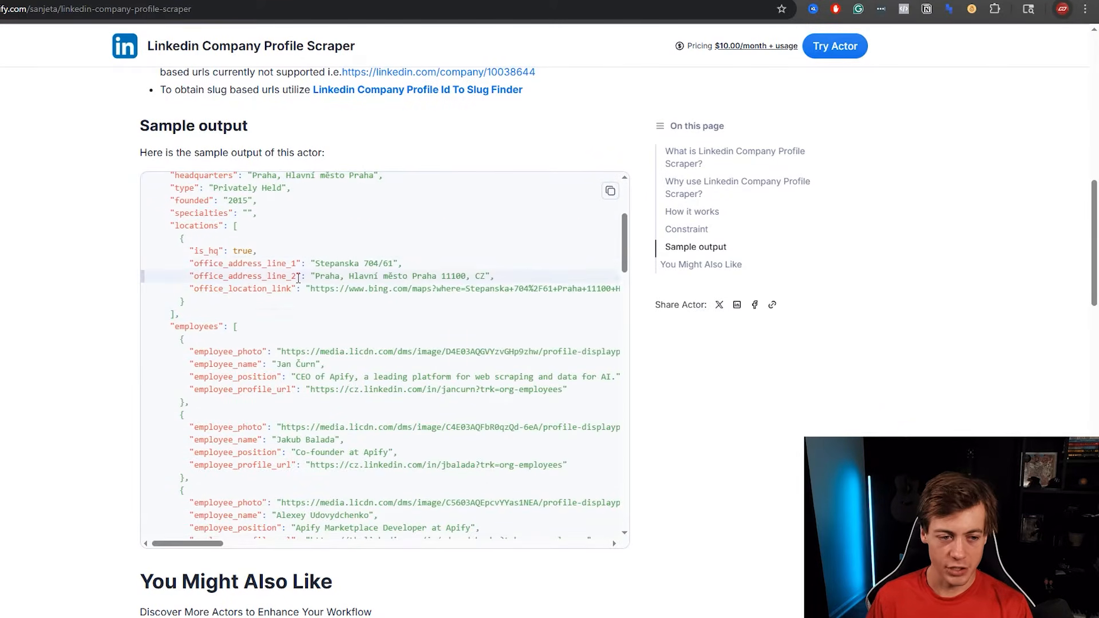
pyautogui.scroll(-2, 267, 278)
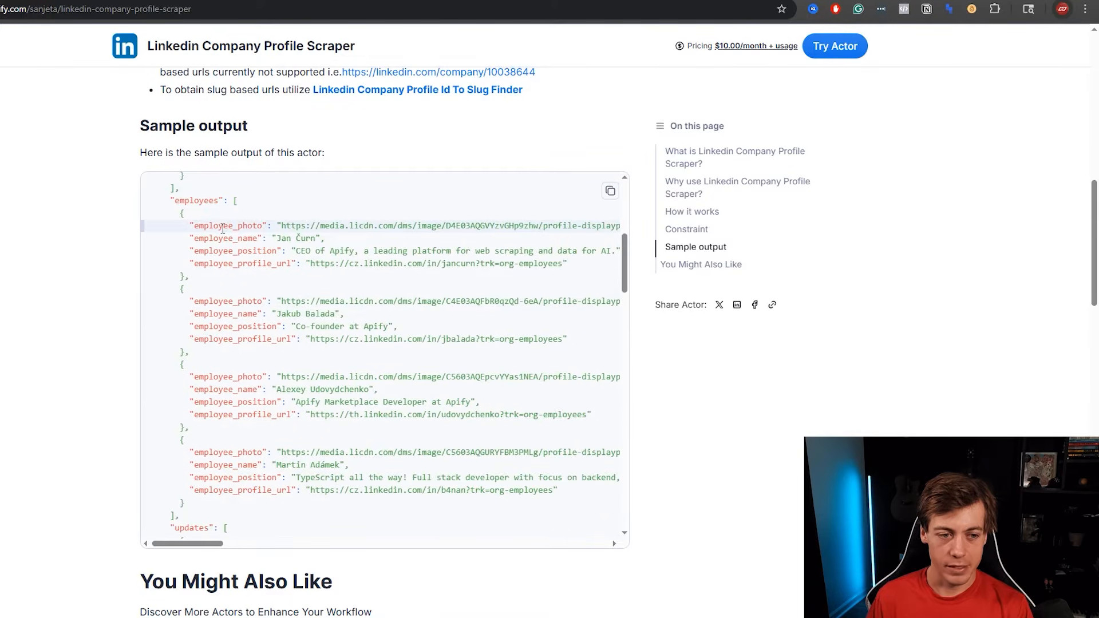
pyautogui.scroll(-1, 240, 234)
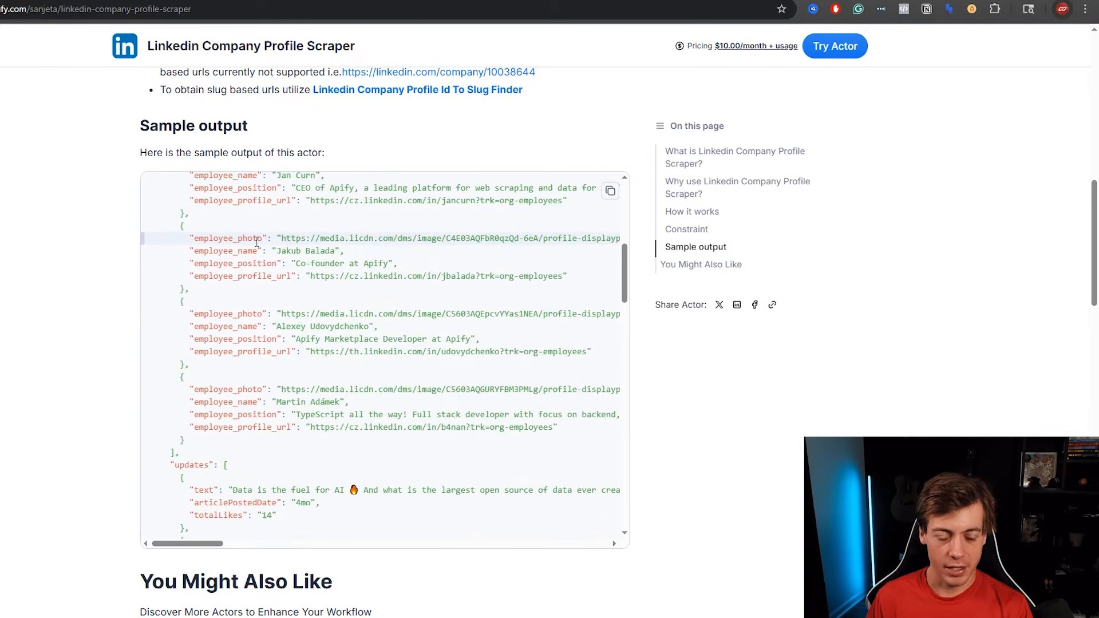
pyautogui.scroll(-2, 256, 241)
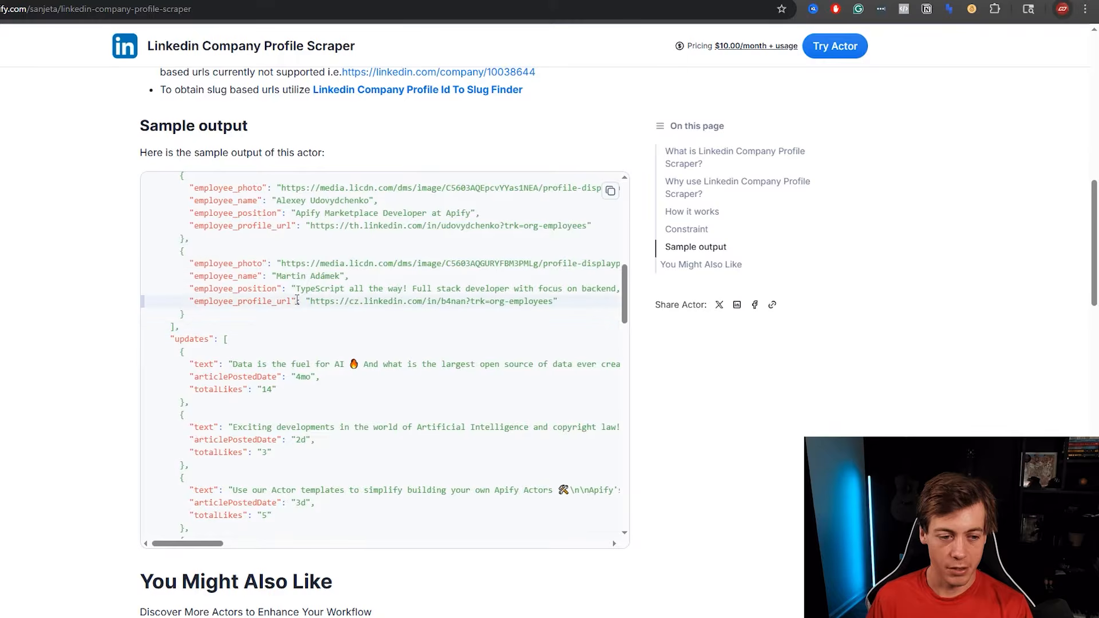
pyautogui.scroll(-2, 282, 317)
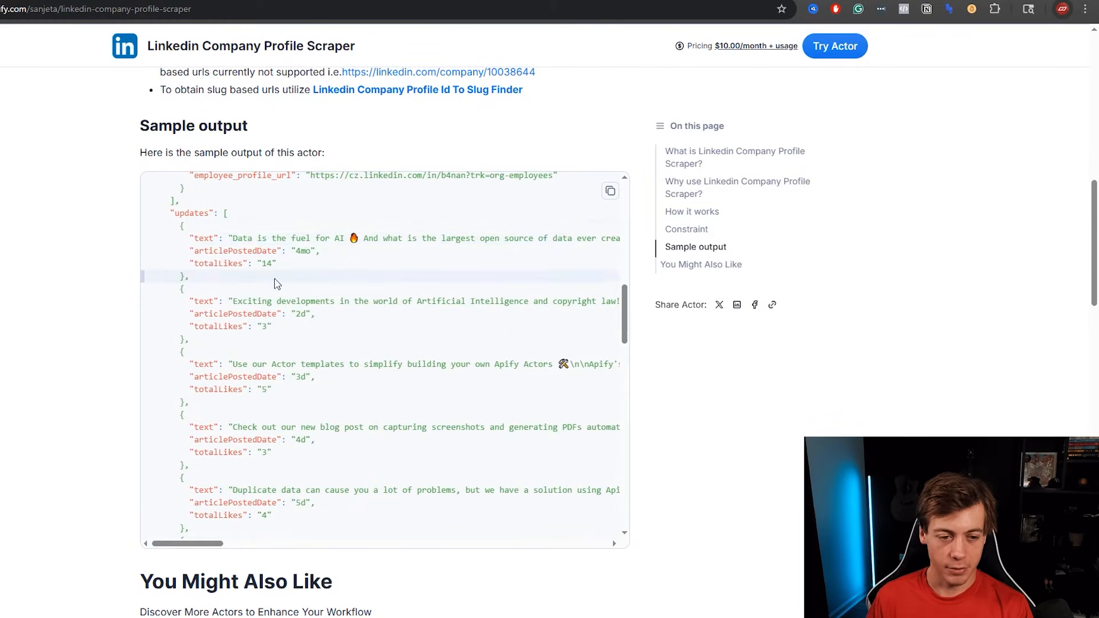
# Examine the similar_companies entries in the sample output, including their links, names, summaries and locations.
pyautogui.scroll(-3, 275, 283)
pyautogui.scroll(-6, 276, 284)
pyautogui.click(270, 299)
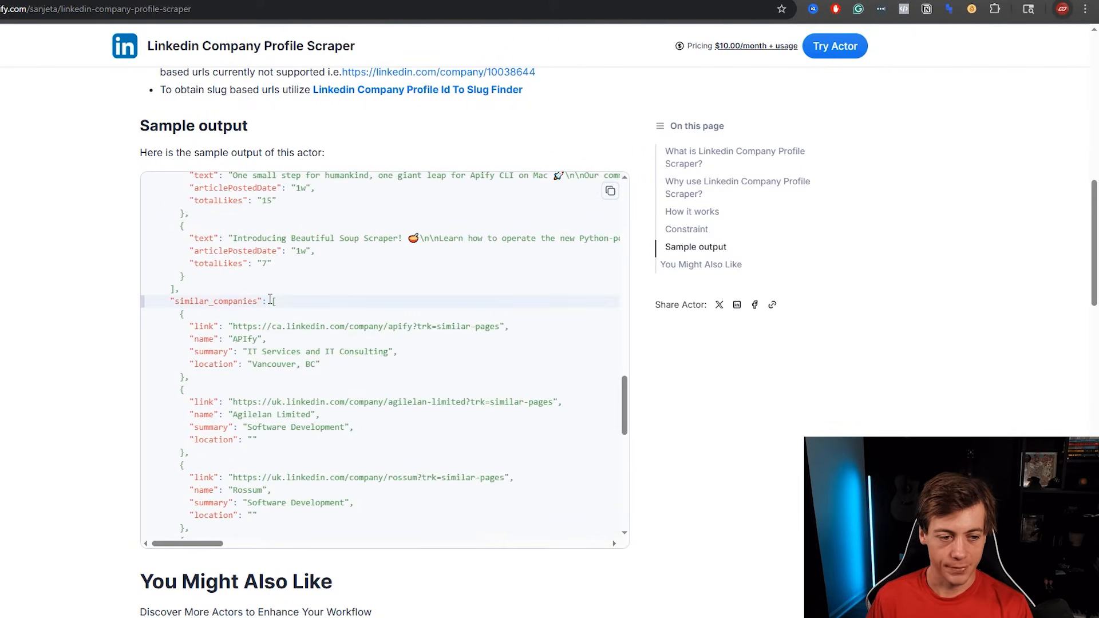
pyautogui.scroll(-1, 270, 300)
pyautogui.click(428, 277)
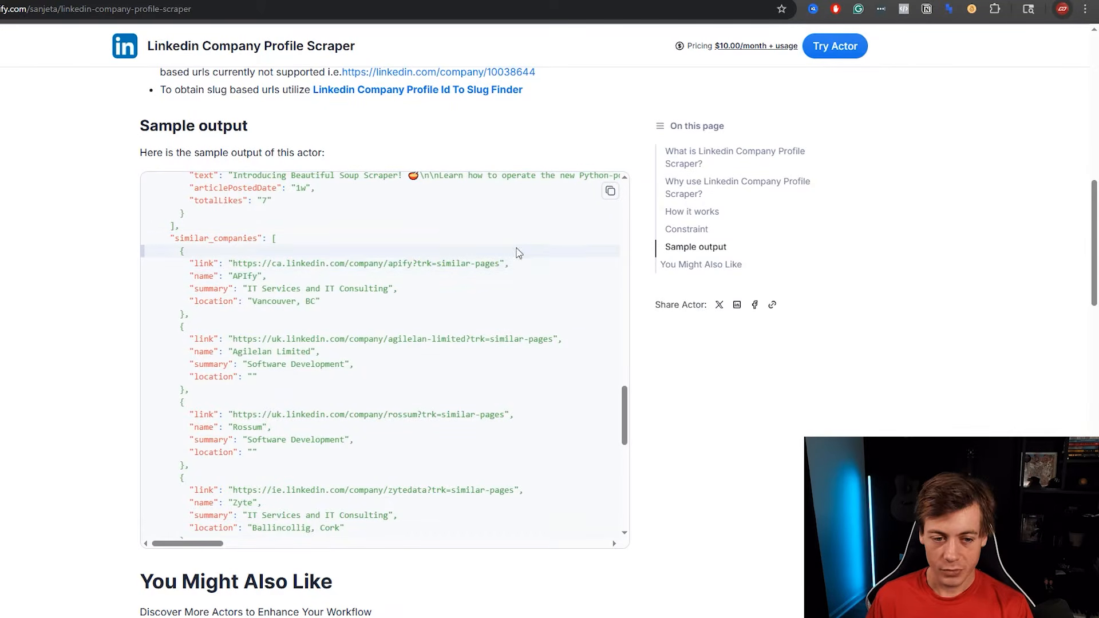
pyautogui.scroll(20, 331, 260)
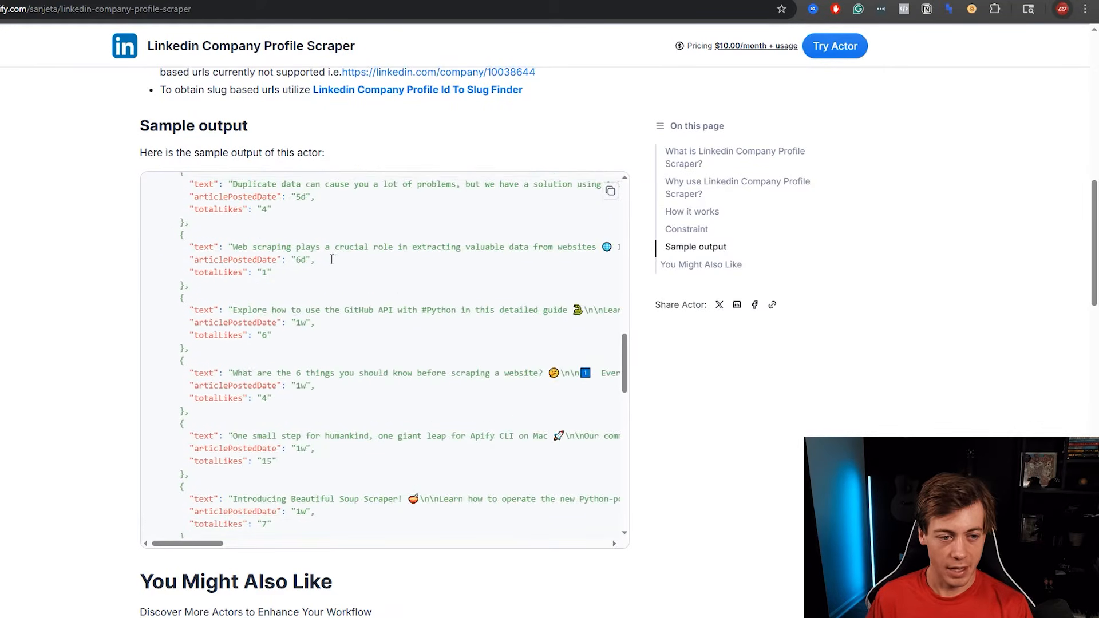
pyautogui.scroll(-20, 331, 260)
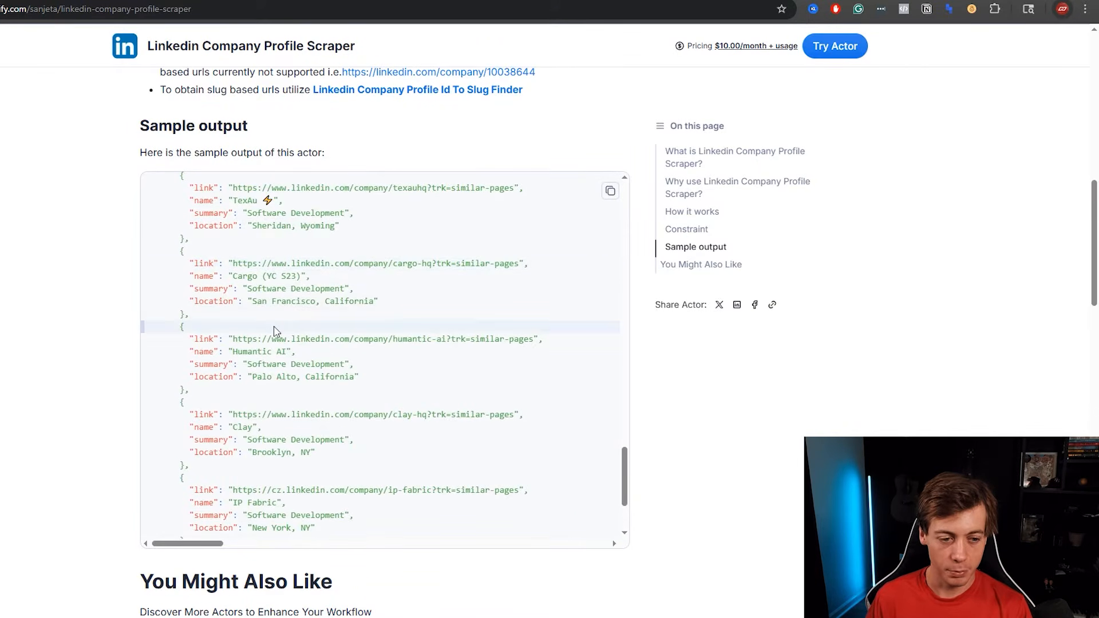
pyautogui.scroll(-3, 270, 323)
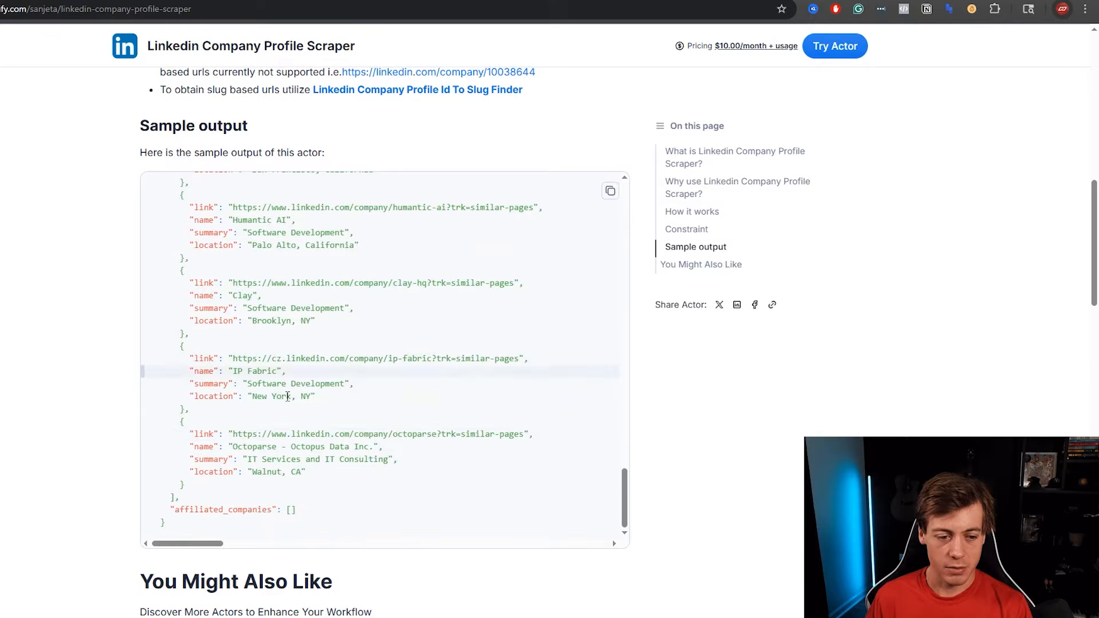
pyautogui.scroll(20, 268, 223)
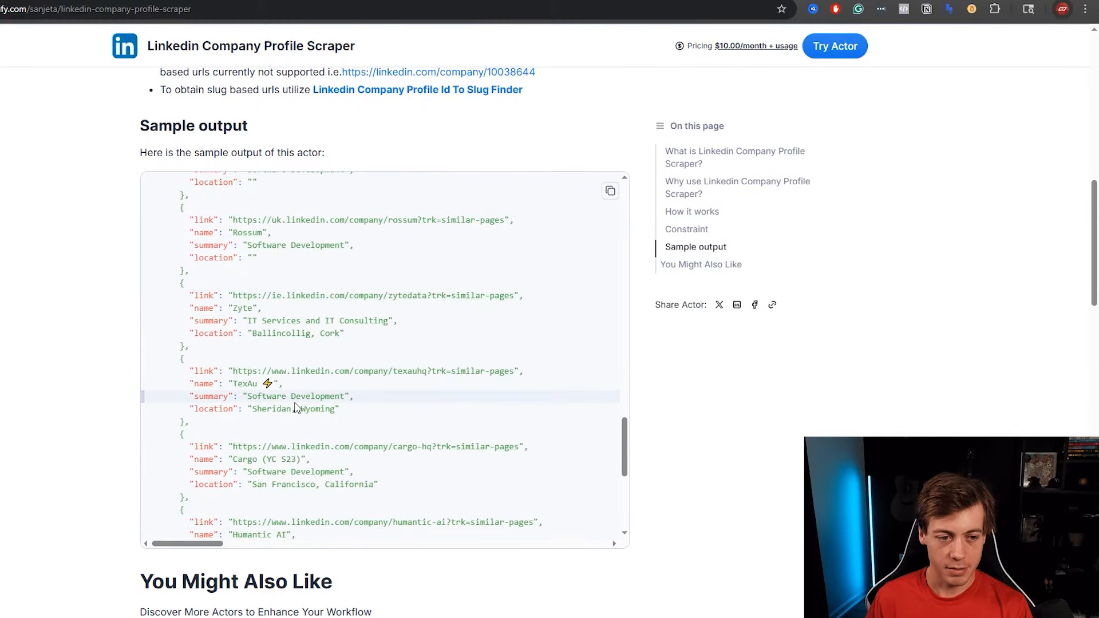
pyautogui.scroll(10, 297, 401)
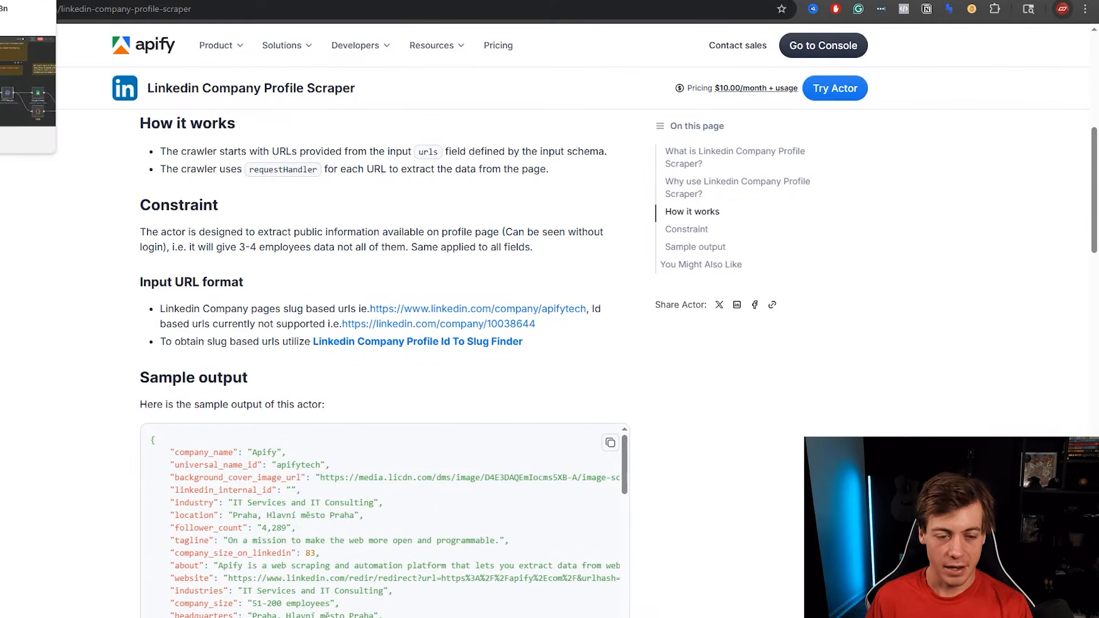
# Return to the n8n workflow, inspect the Wait node's resume and interval settings, and close the node.
pyautogui.click(11, 1)
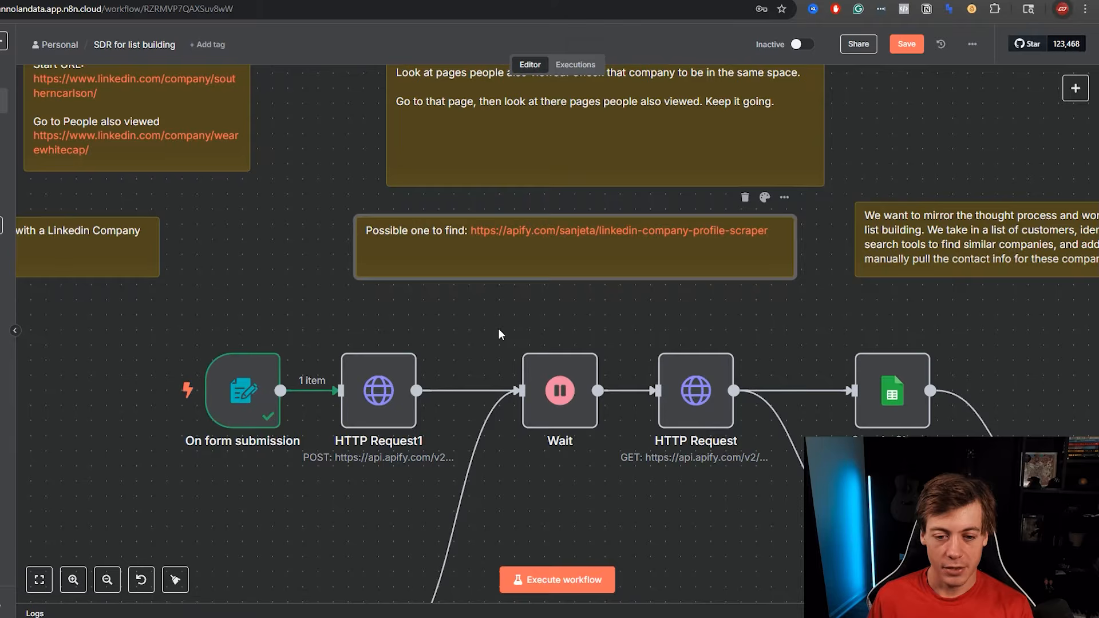
pyautogui.moveTo(497, 328); pyautogui.dragTo(506, 234)
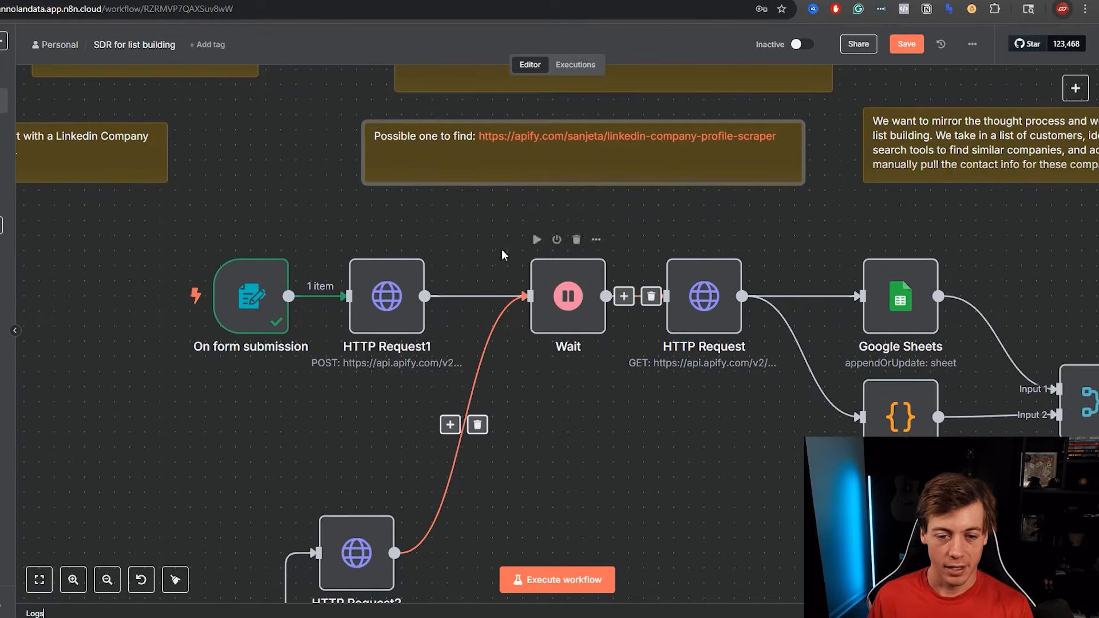
pyautogui.click(548, 331)
pyautogui.doubleClick(548, 330)
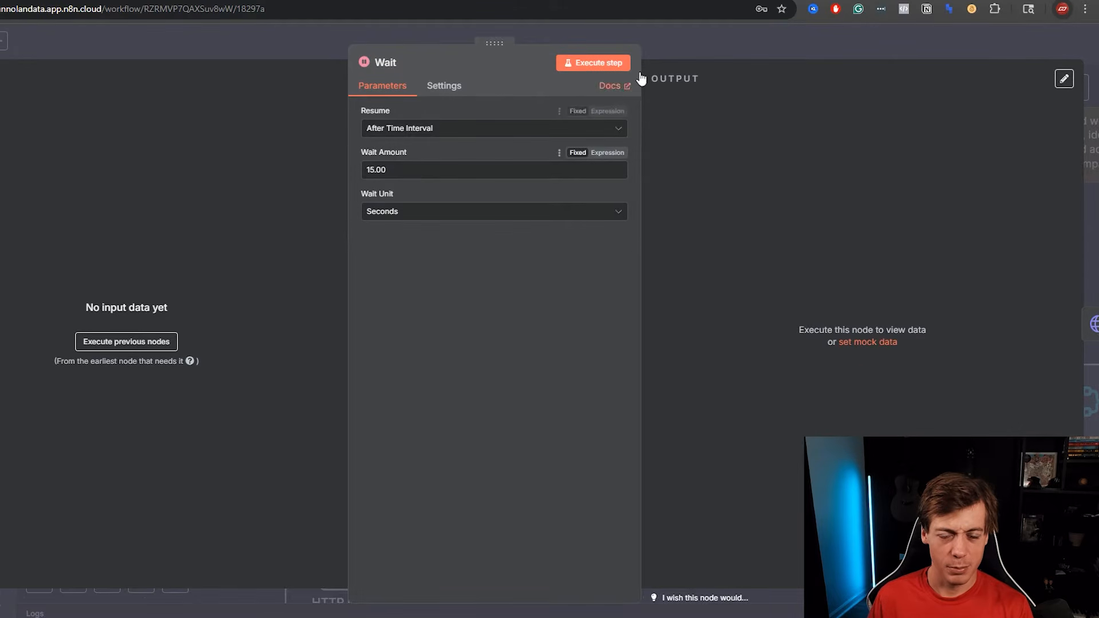
pyautogui.click(689, 53)
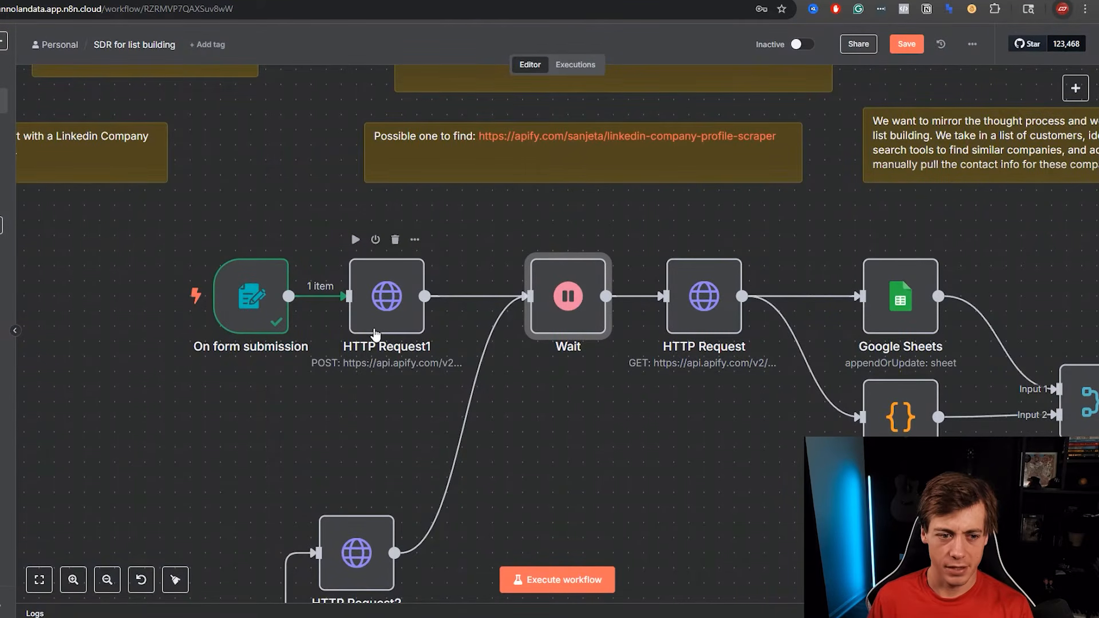
# Open the HTTP Request1 node, return to the scraper's Apify page, and open the actor in Apify Console.
pyautogui.click(376, 334)
pyautogui.doubleClick(376, 333)
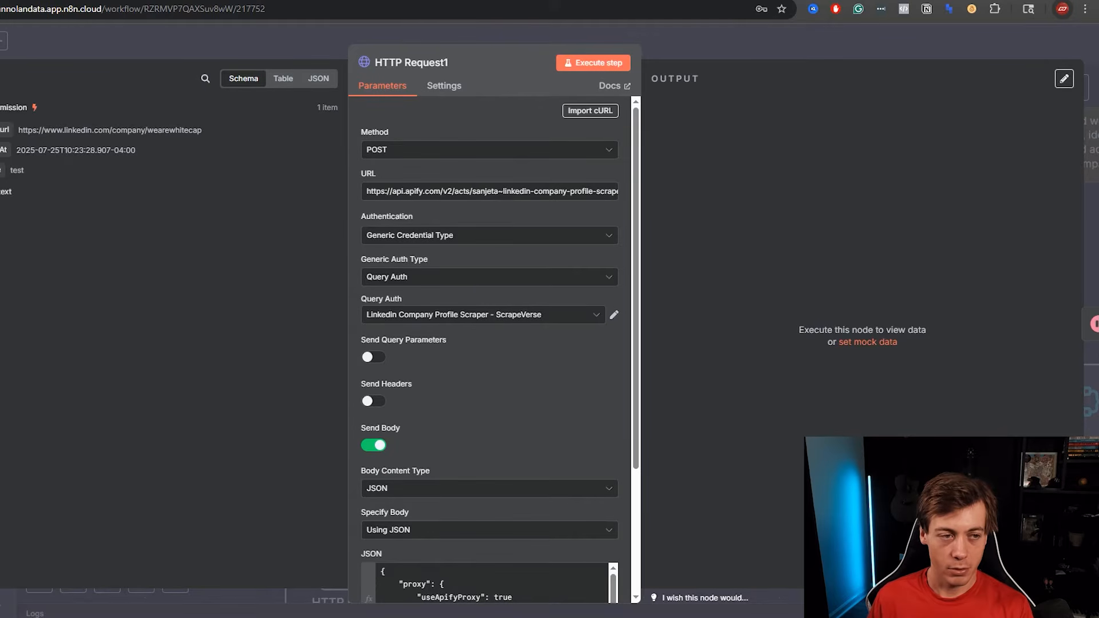
pyautogui.click(103, 1)
pyautogui.scroll(8, 1069, 199)
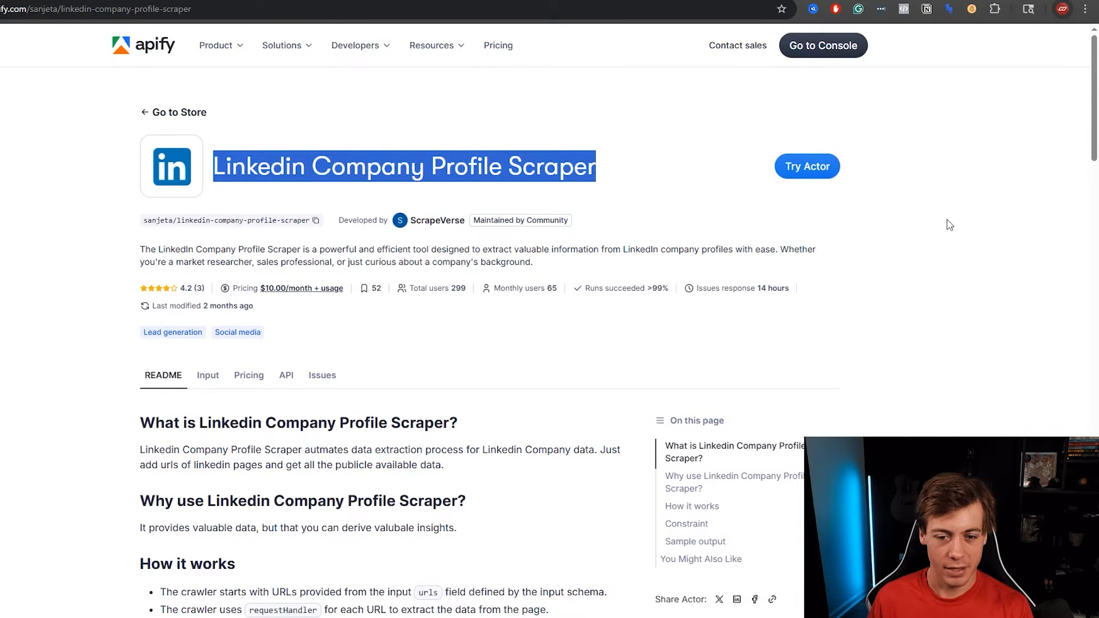
pyautogui.click(804, 165)
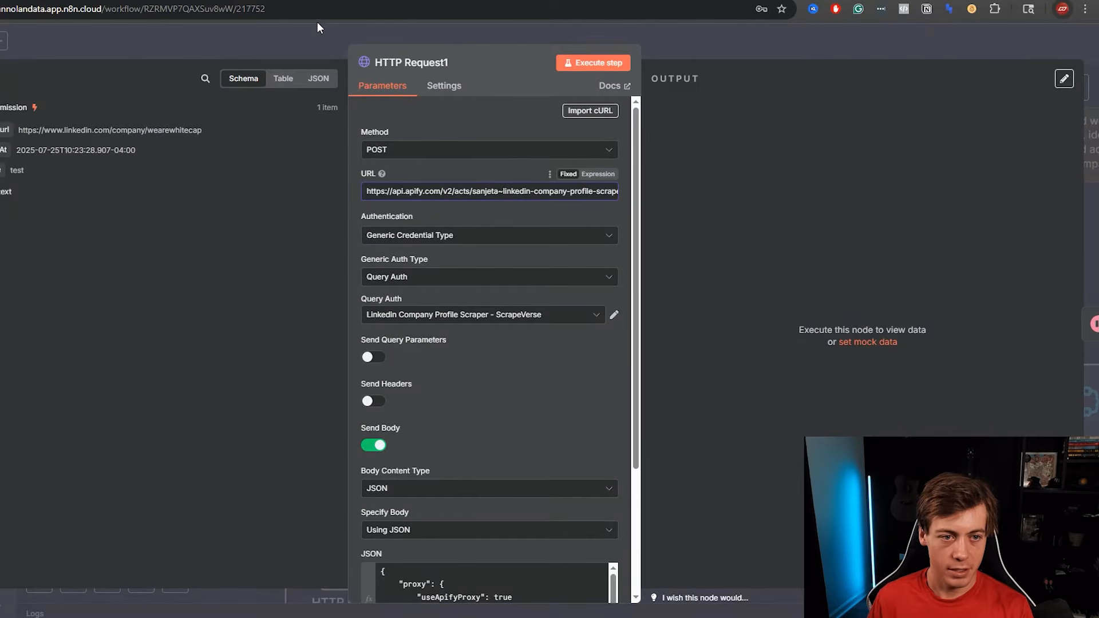
pyautogui.click(315, 26)
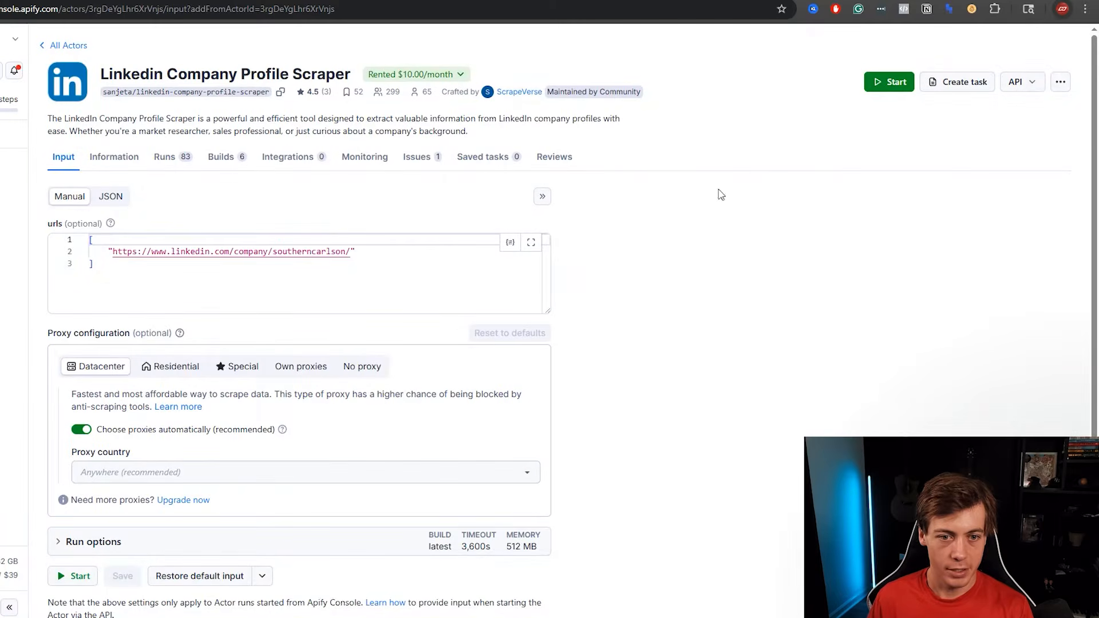
# Display the actor's API endpoints, view the Run Actor POST endpoint, and return to the n8n workflow.
pyautogui.click(1030, 84)
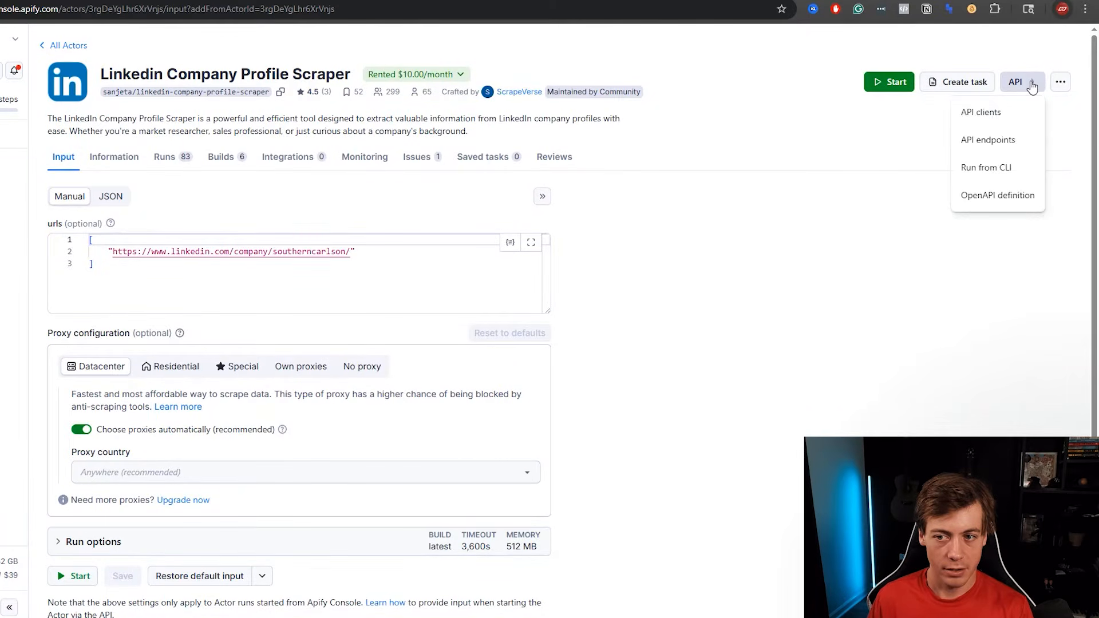
pyautogui.click(981, 140)
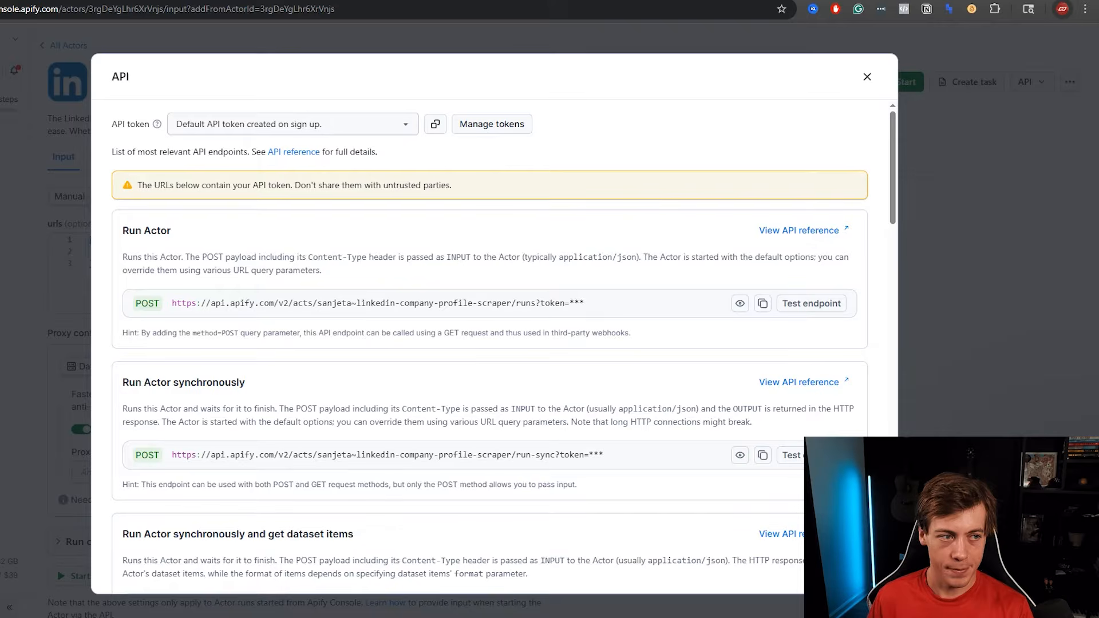
pyautogui.click(515, 1)
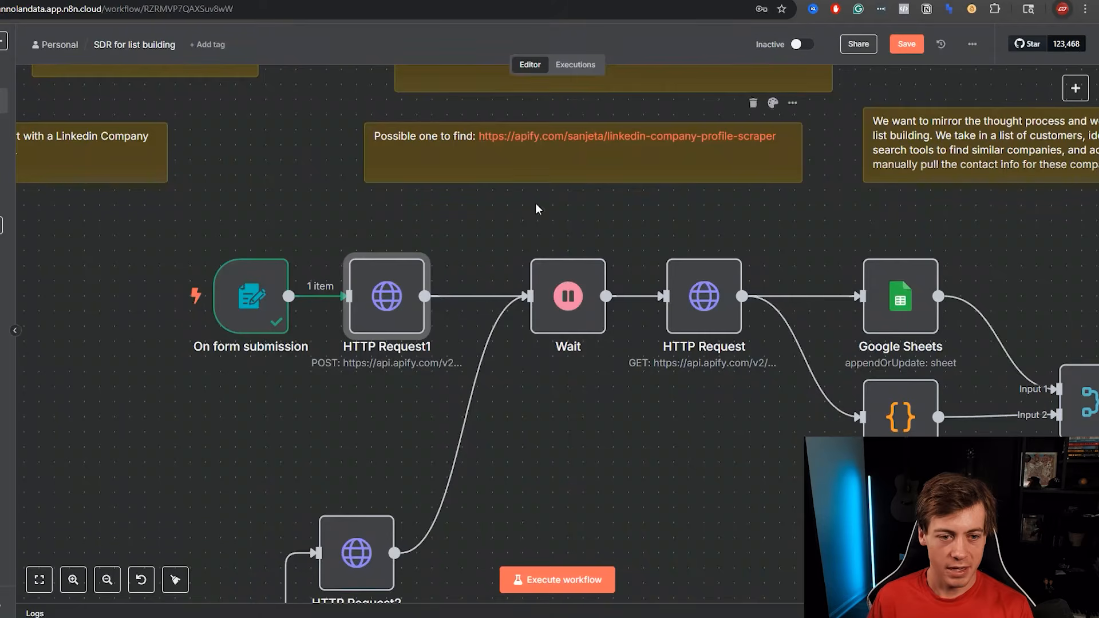
# Inspect HTTP Request1's Query Auth credential and check it against the token in Apify's Run Actor endpoint before returning to the node.
pyautogui.doubleClick(418, 329)
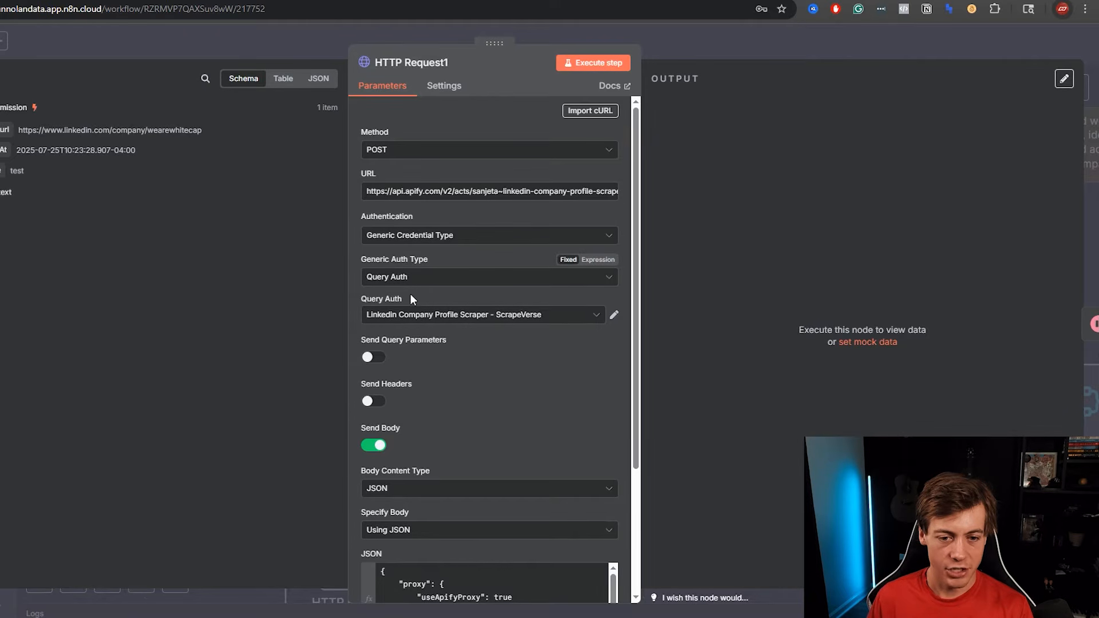
pyautogui.click(613, 314)
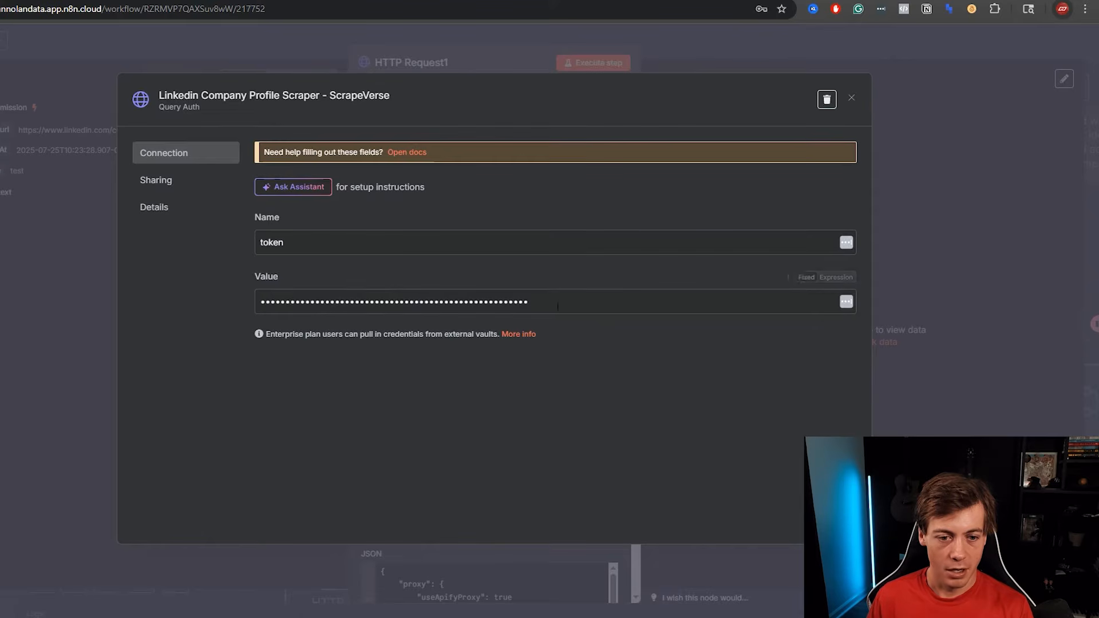
pyautogui.click(933, 258)
pyautogui.click(172, 0)
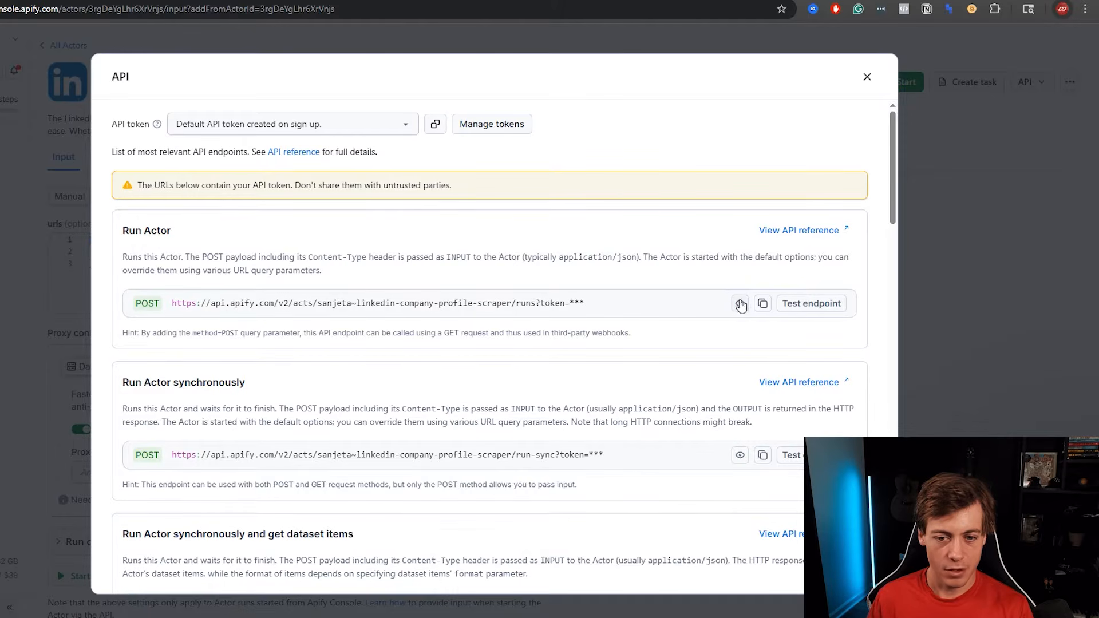
pyautogui.click(978, 282)
pyautogui.hotkey('ctrl', 'Tab')
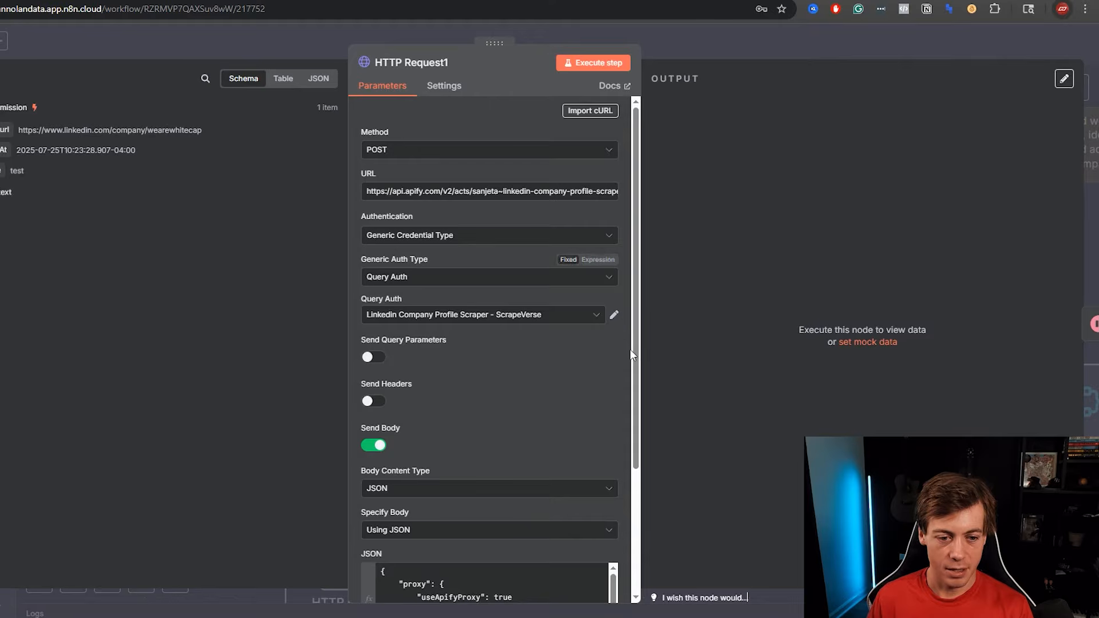
# View HTTP Request1's JSON body, switch to Apify to show the actor's input as JSON, and select the entire input code.
pyautogui.scroll(-3, 542, 358)
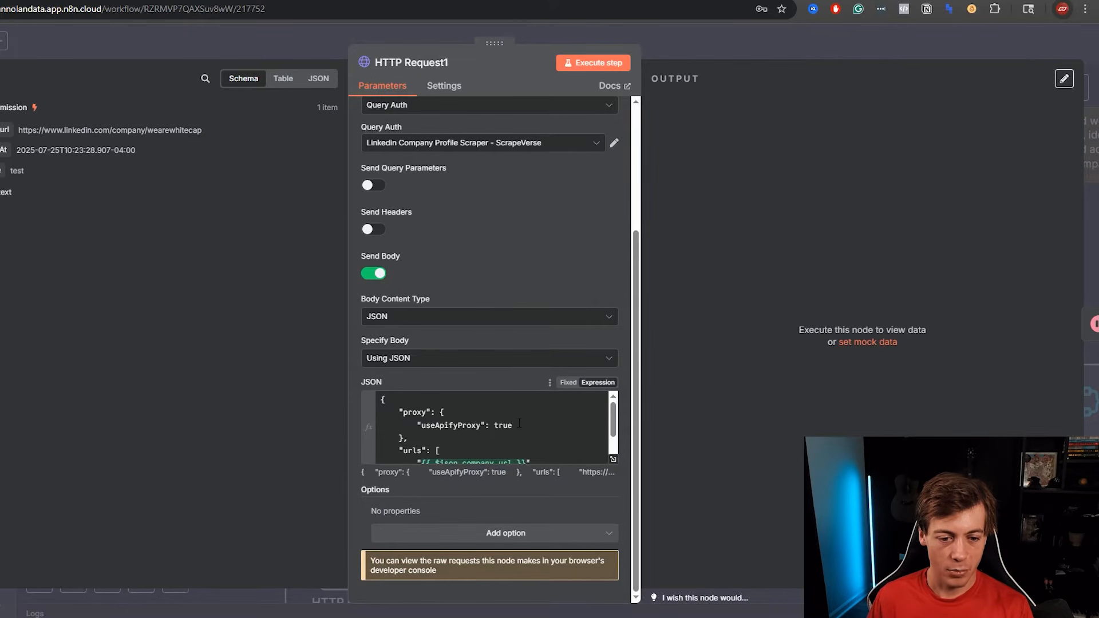
pyautogui.scroll(-2, 519, 424)
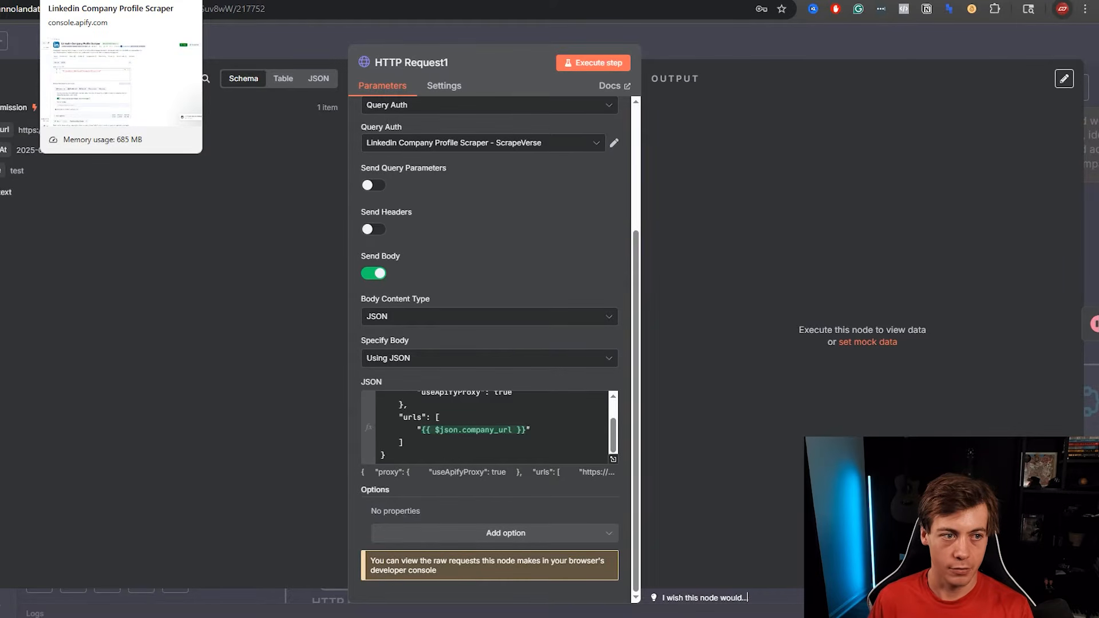
pyautogui.click(86, 0)
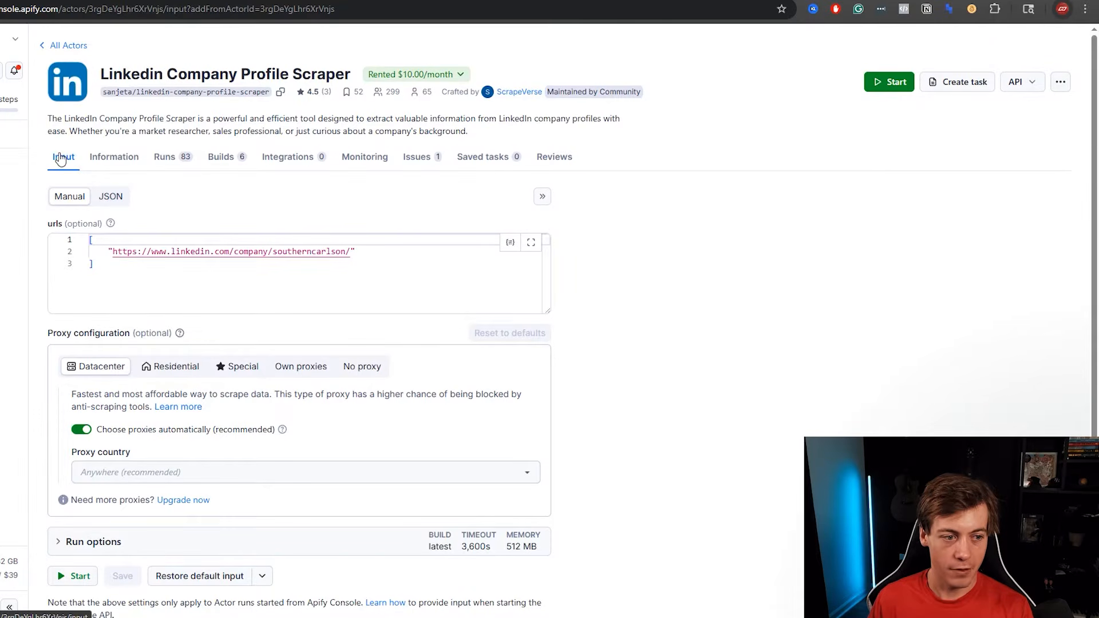
pyautogui.click(104, 197)
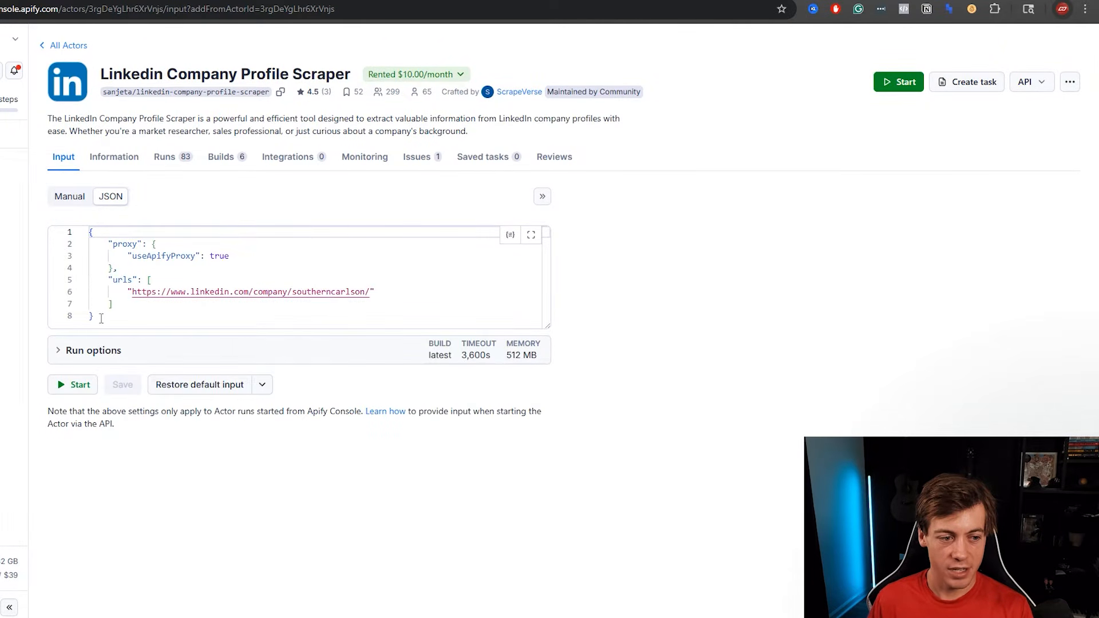
pyautogui.moveTo(101, 318); pyautogui.dragTo(100, 223)
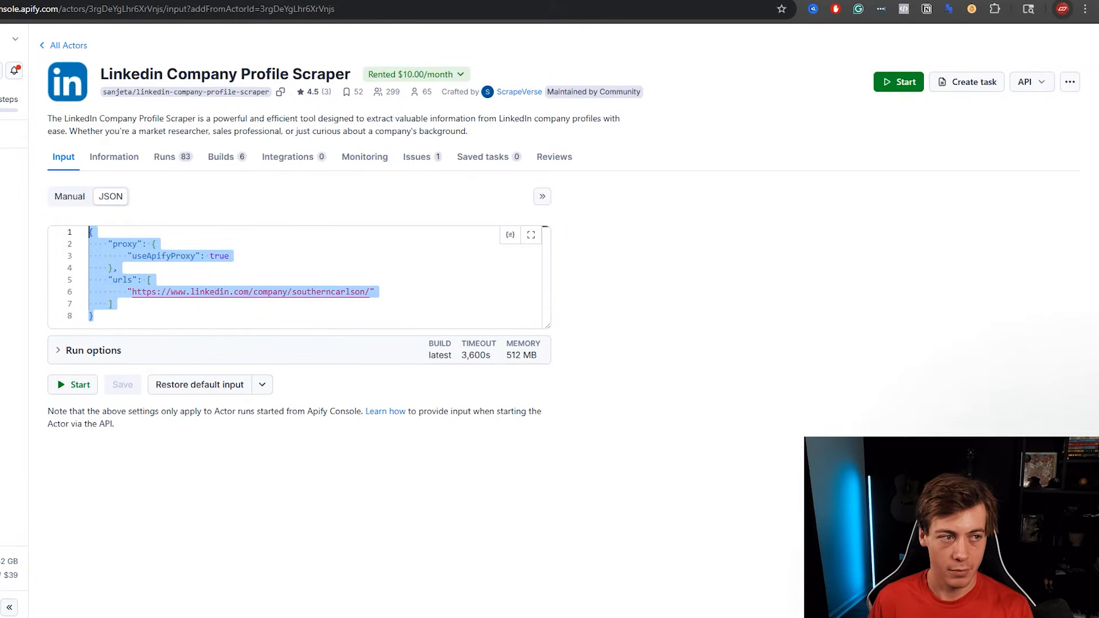
# Compare the proxy and urls entries in HTTP Request1's JSON body with Apify's input JSON, and close the node.
pyautogui.hotkey('alt', 'Tab')
pyautogui.scroll(2, 461, 432)
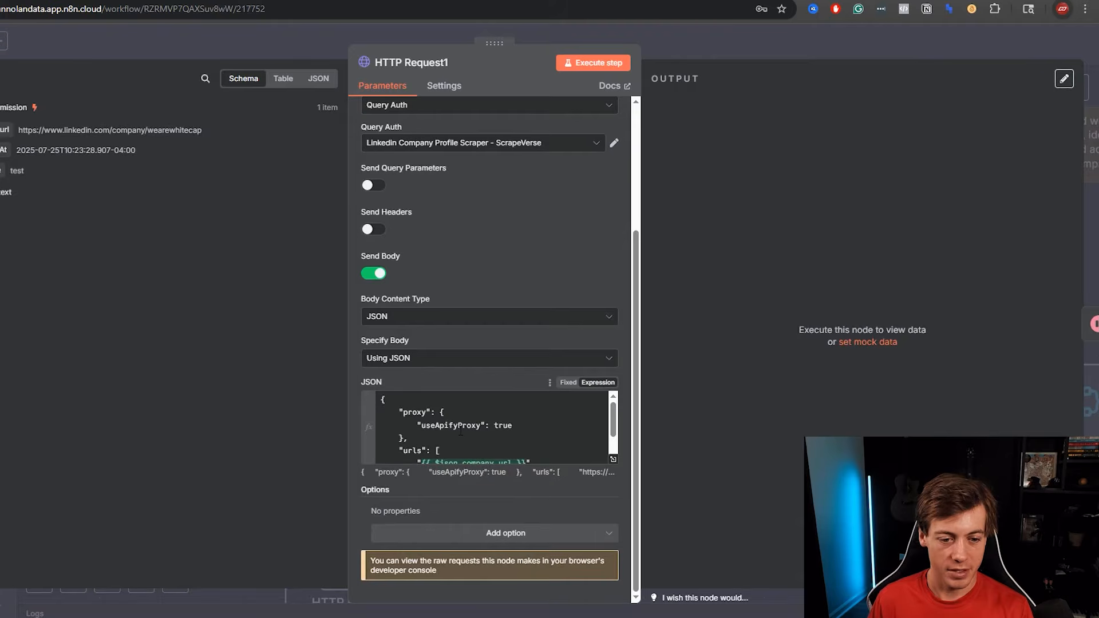
pyautogui.scroll(-2, 461, 433)
pyautogui.hotkey('alt', 'Tab')
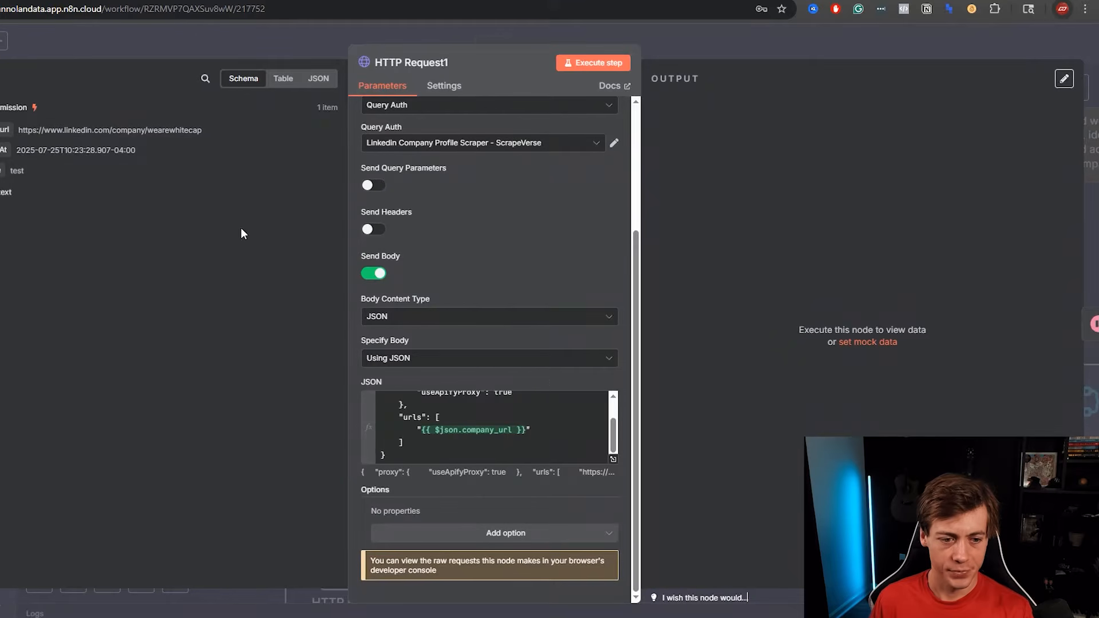
pyautogui.click(720, 44)
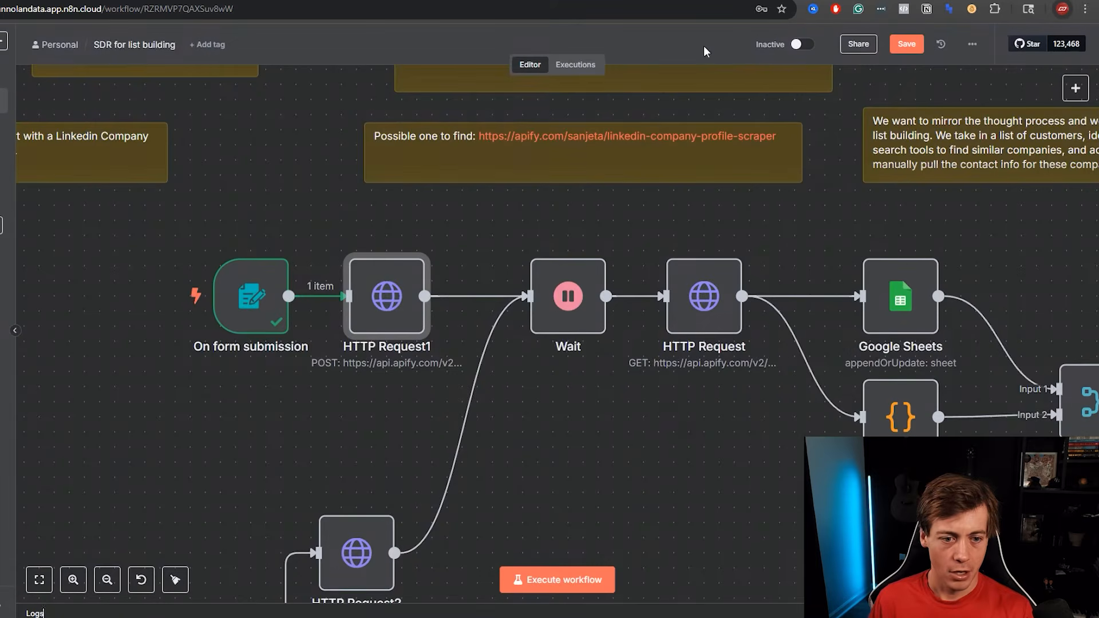
# Check the Wait node's time interval, close it, and open the GET HTTP Request node that follows it.
pyautogui.doubleClick(558, 327)
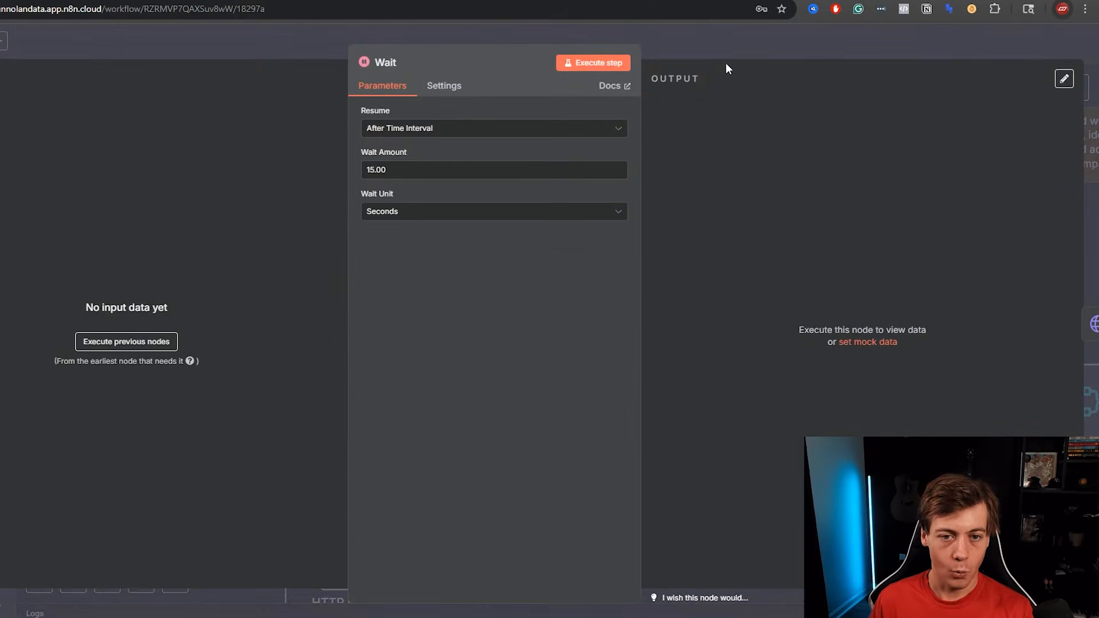
pyautogui.click(719, 56)
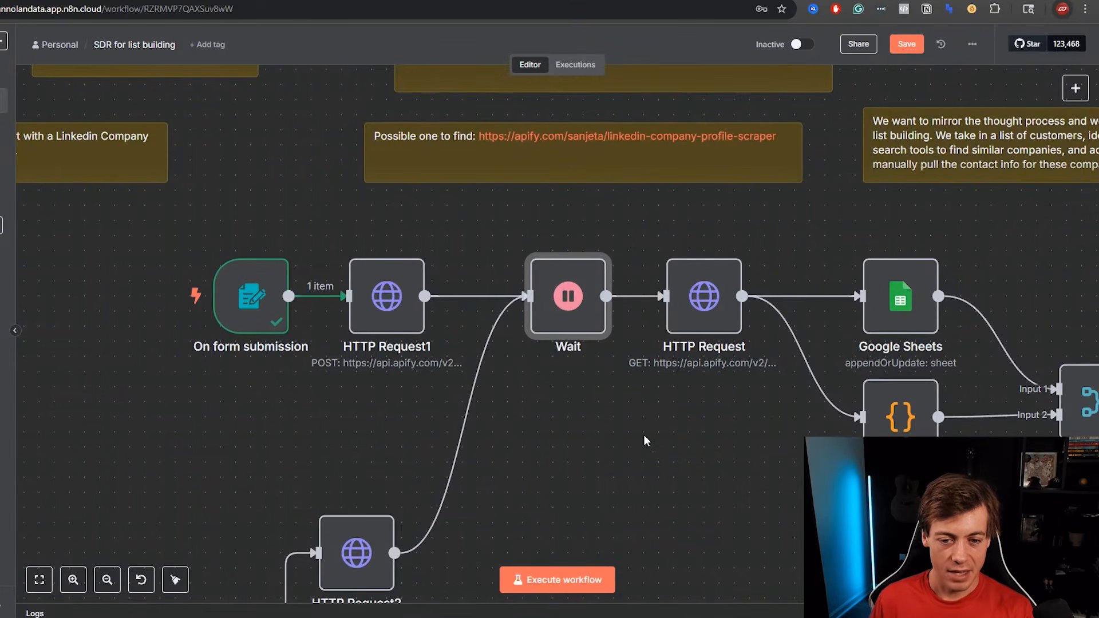
pyautogui.hscroll(-5, 643, 434)
pyautogui.moveTo(795, 453); pyautogui.dragTo(369, 420)
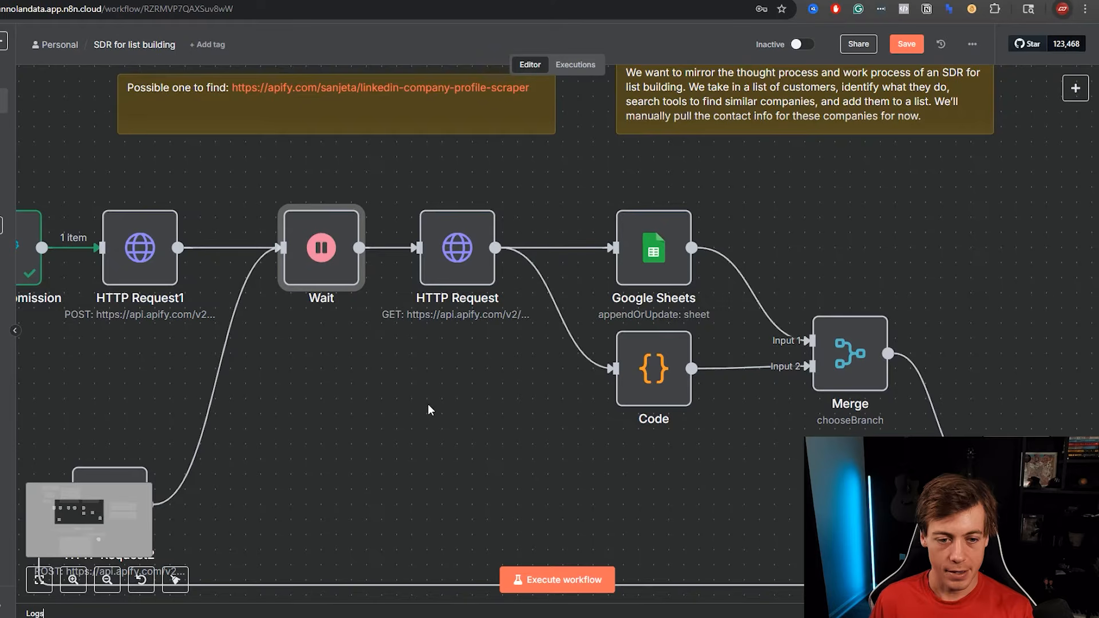
pyautogui.doubleClick(458, 285)
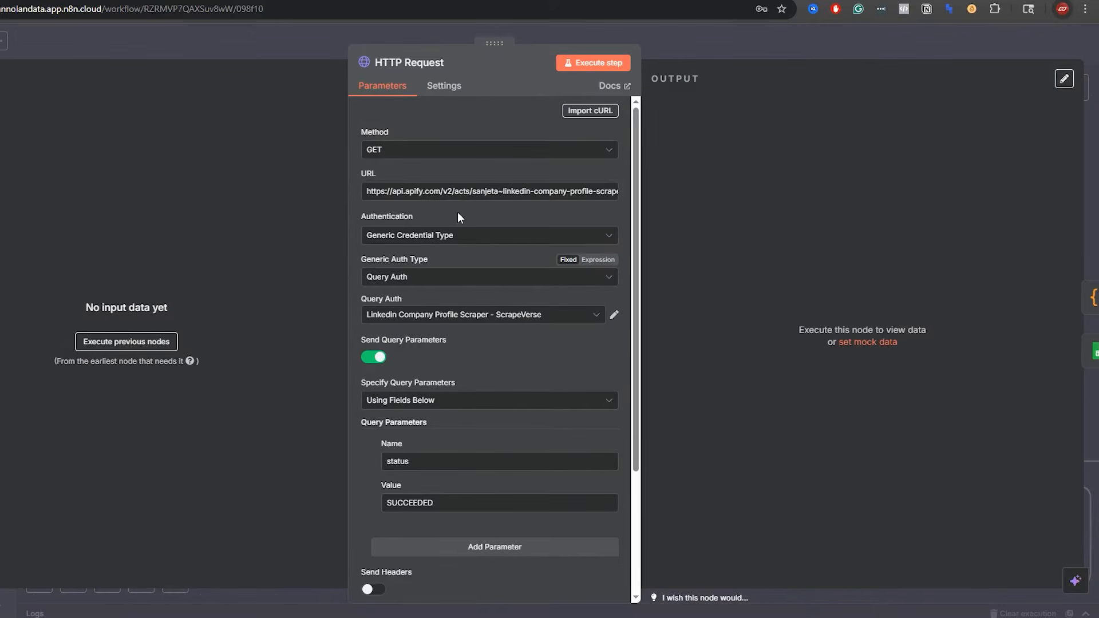
# Switch to Apify Console, browse the GET entries among the actor's API endpoints, and return to the n8n HTTP Request node.
pyautogui.hotkey('ctrl', 'Tab')
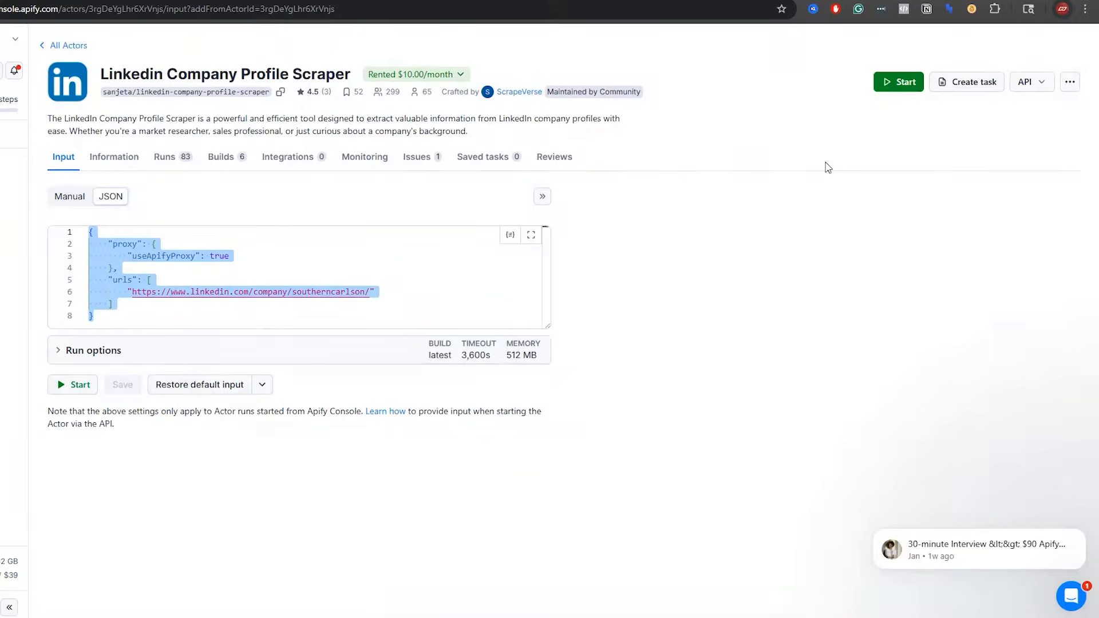
pyautogui.click(1029, 82)
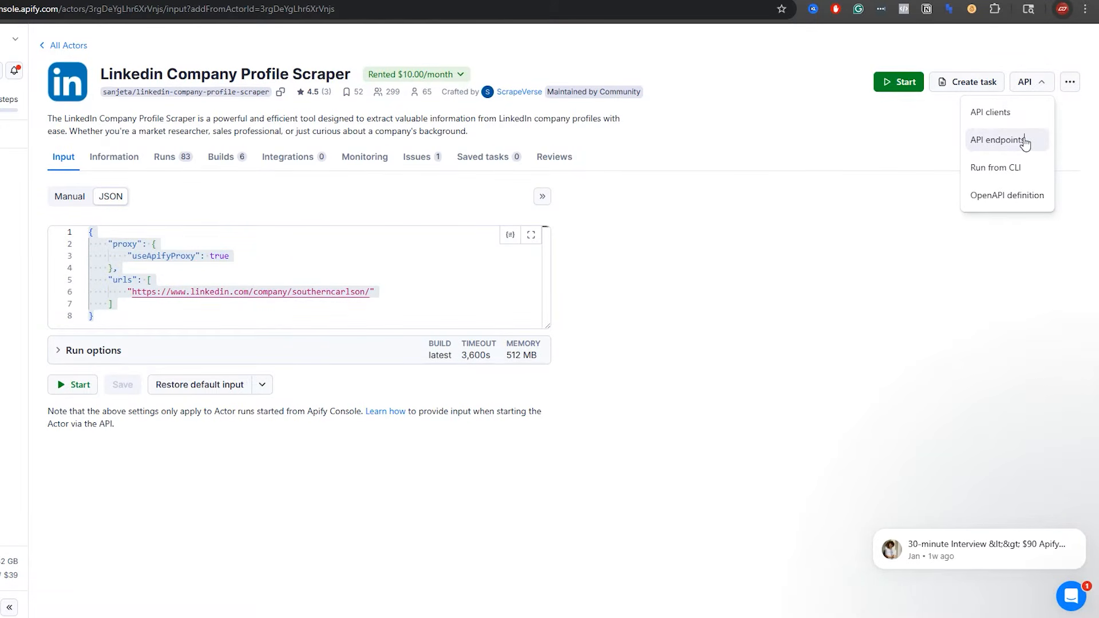
pyautogui.click(997, 140)
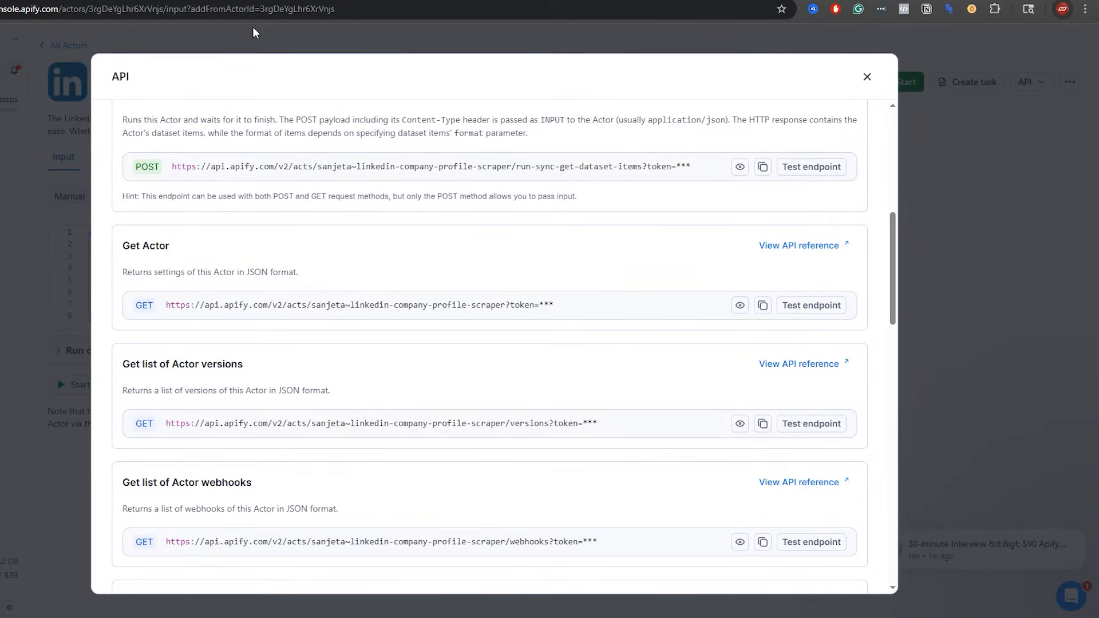
pyautogui.hotkey('ctrl', 'shift', 'Tab')
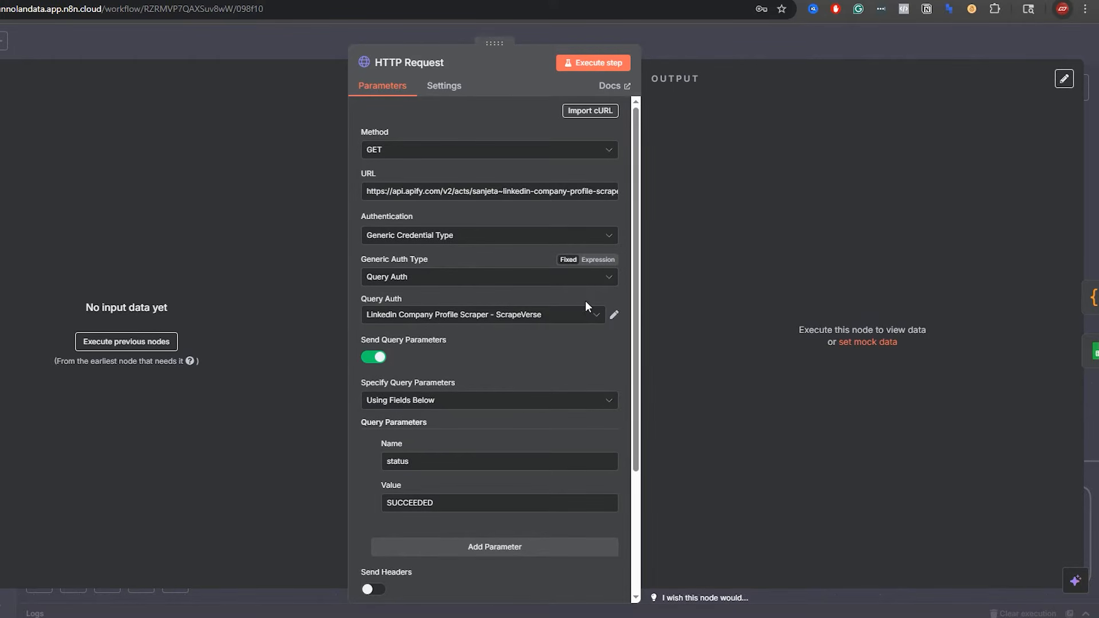
# Examine the HTTP Request node's status query parameter and remaining options, and close the node.
pyautogui.scroll(-2, 458, 338)
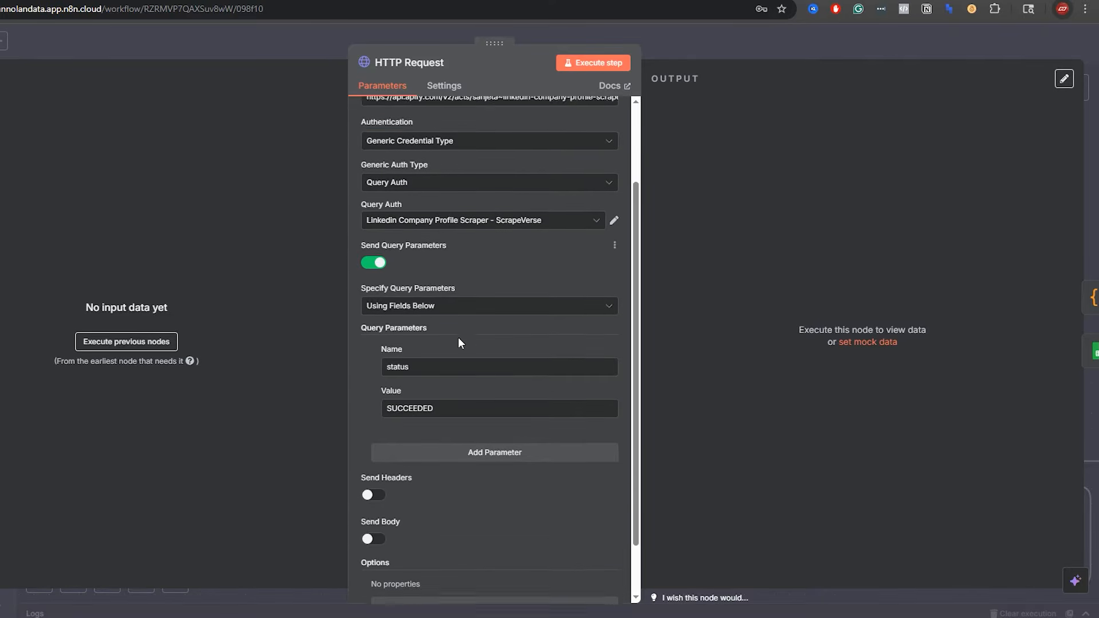
pyautogui.scroll(-1, 458, 338)
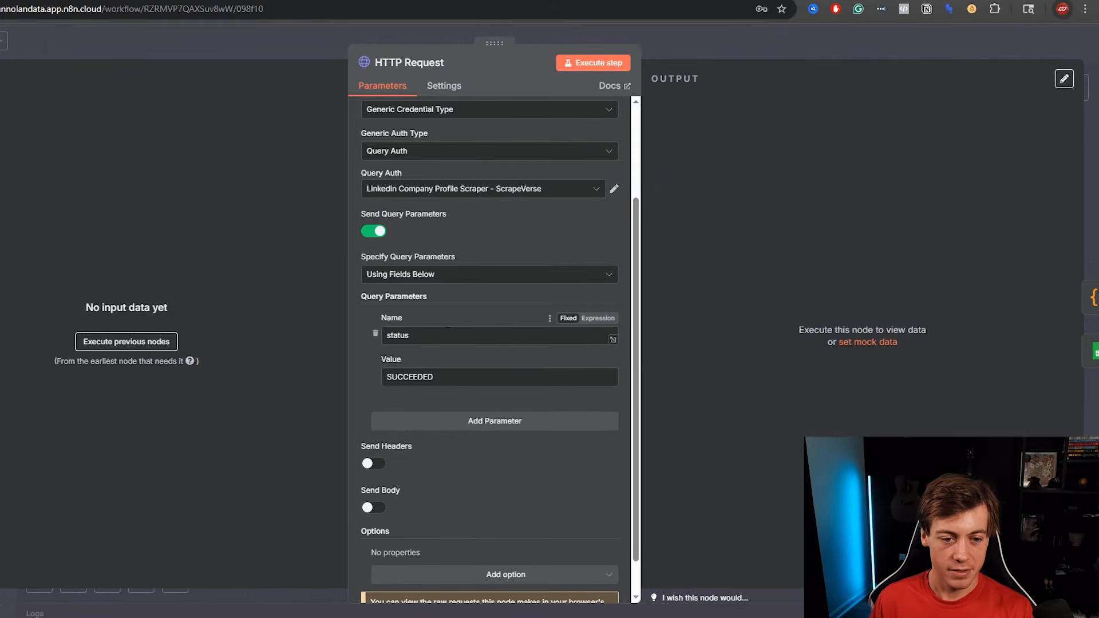
pyautogui.scroll(-1, 442, 335)
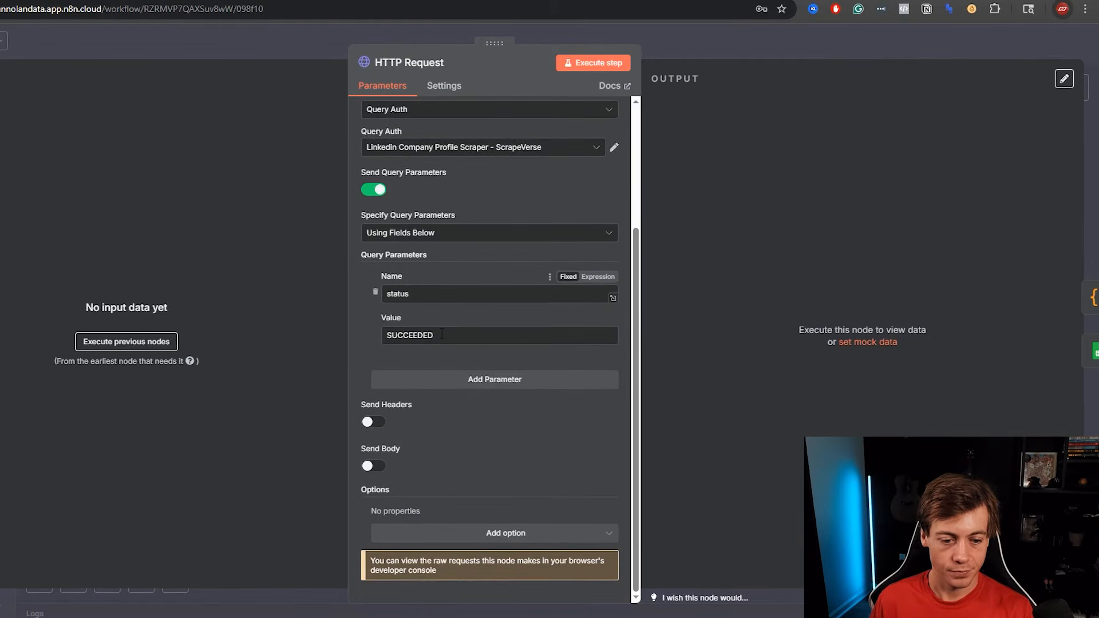
pyautogui.click(728, 40)
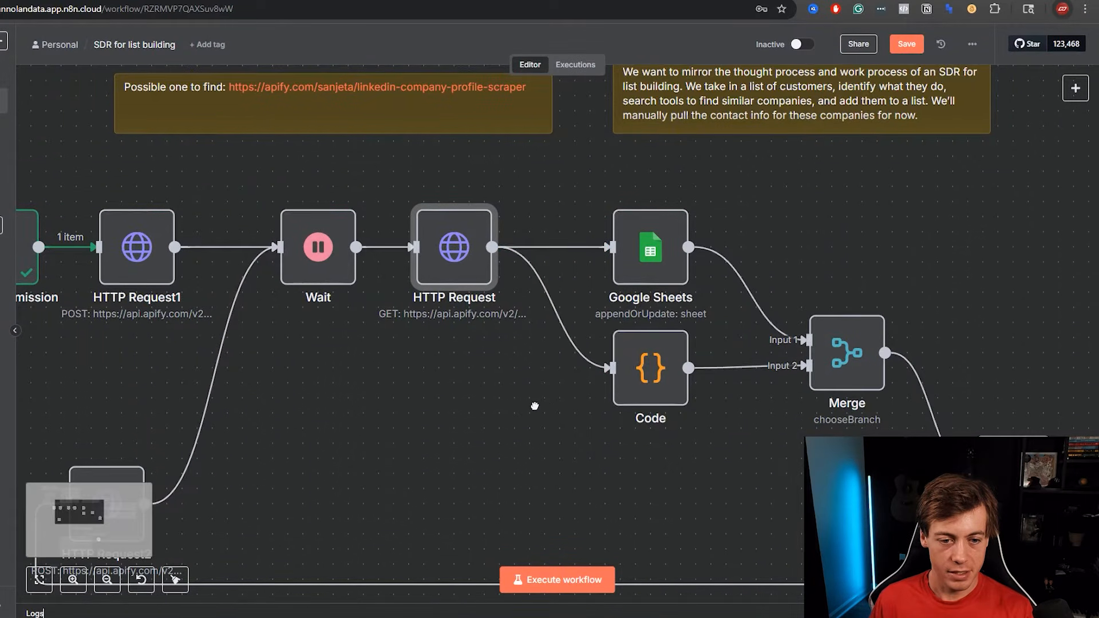
# Open the Google Sheets node for a brief check and close it.
pyautogui.hscroll(5, 533, 343)
pyautogui.doubleClick(520, 286)
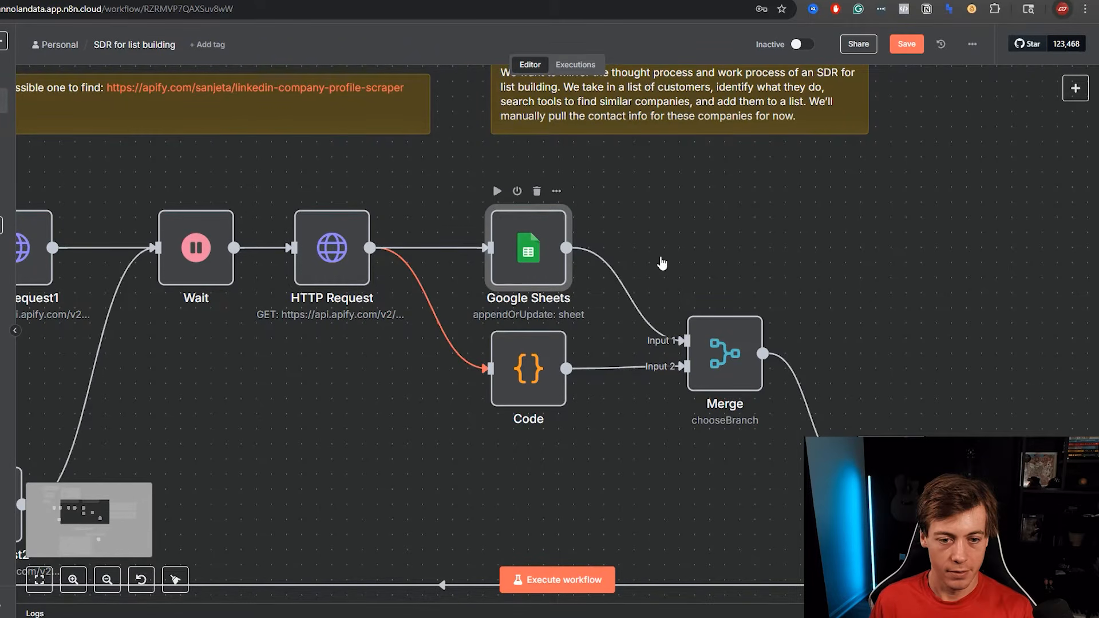
pyautogui.click(715, 33)
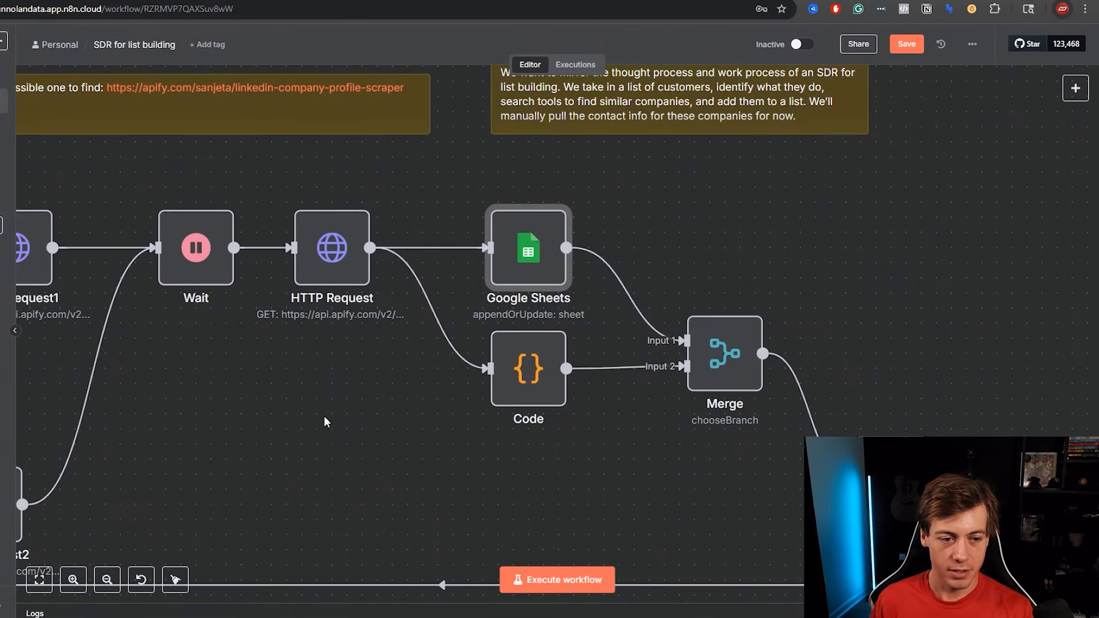
# Open the On form submission trigger to view its form settings and submitted company URL.
pyautogui.hscroll(-10, 401, 407)
pyautogui.moveTo(369, 263)
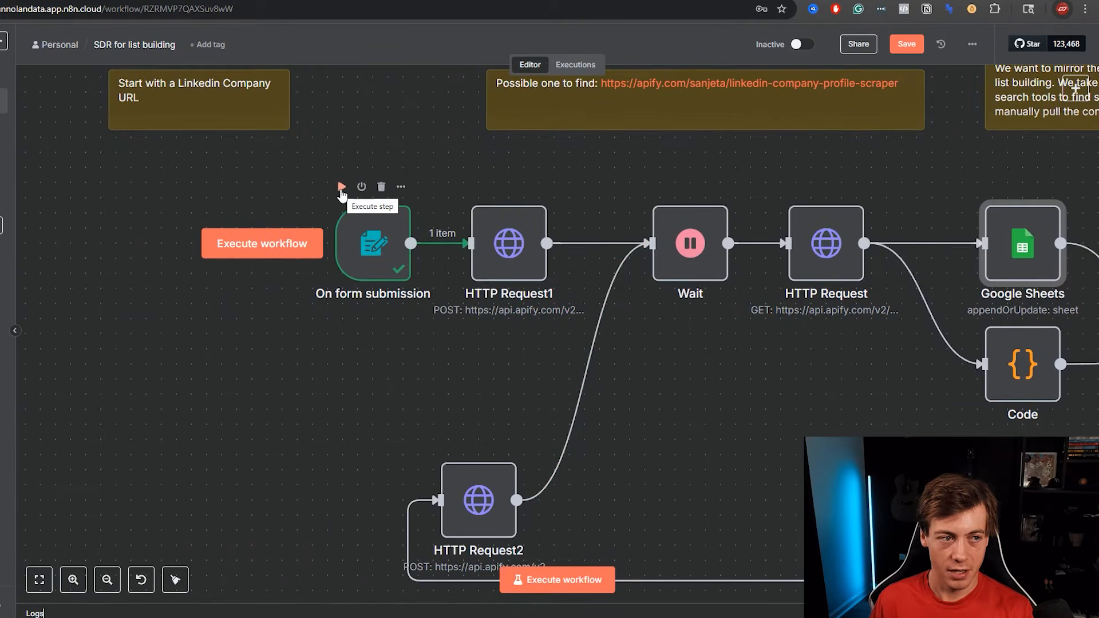
pyautogui.doubleClick(368, 271)
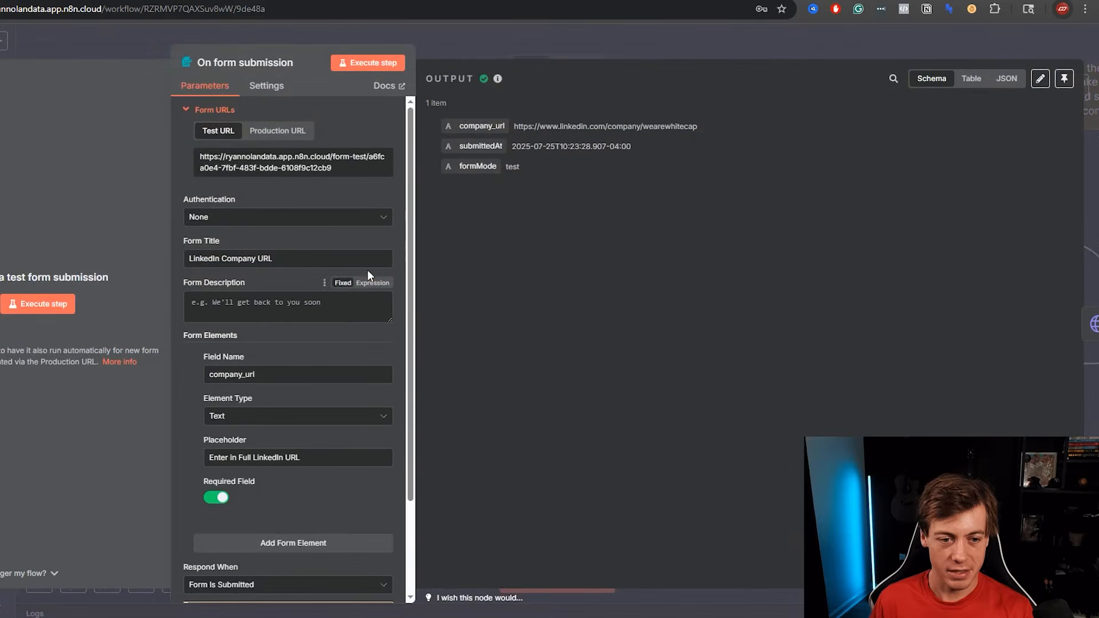
# Pin the On form submission trigger's output data and close the node.
pyautogui.click(1062, 81)
pyautogui.click(888, 49)
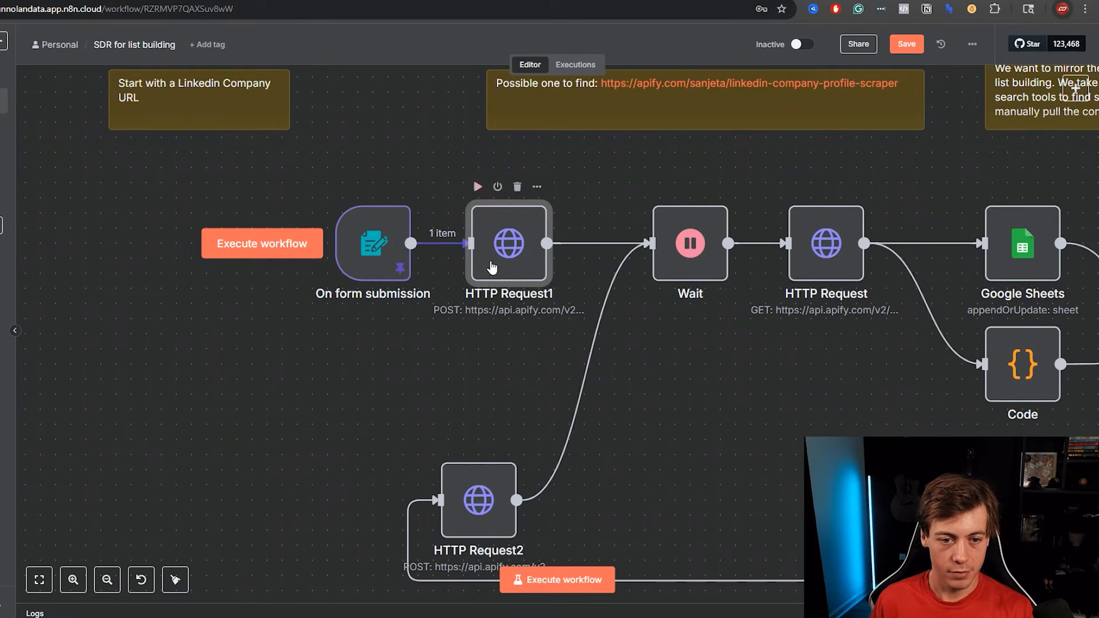
# Execute the HTTP Request1 POST node, pin its output, look through the returned run data, and close the node.
pyautogui.doubleClick(495, 284)
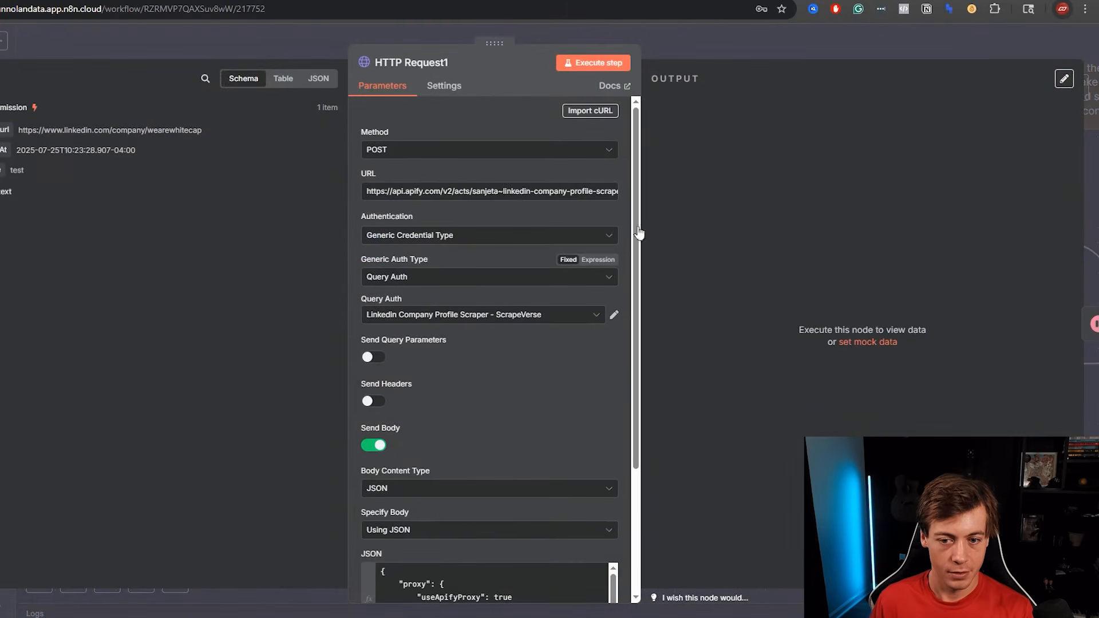
pyautogui.click(602, 63)
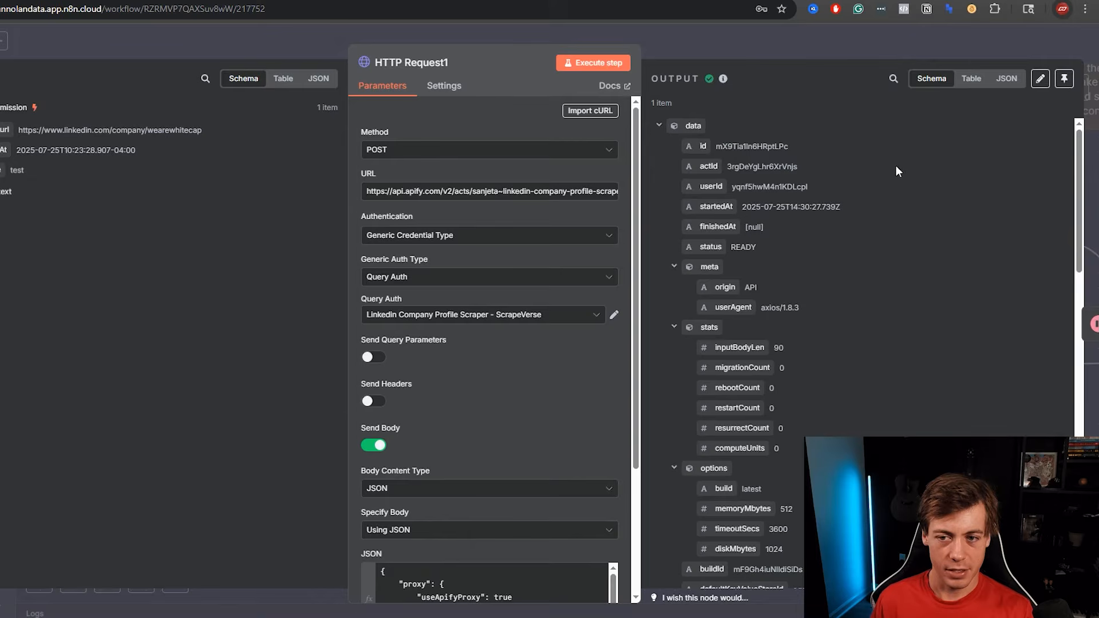
pyautogui.click(1065, 80)
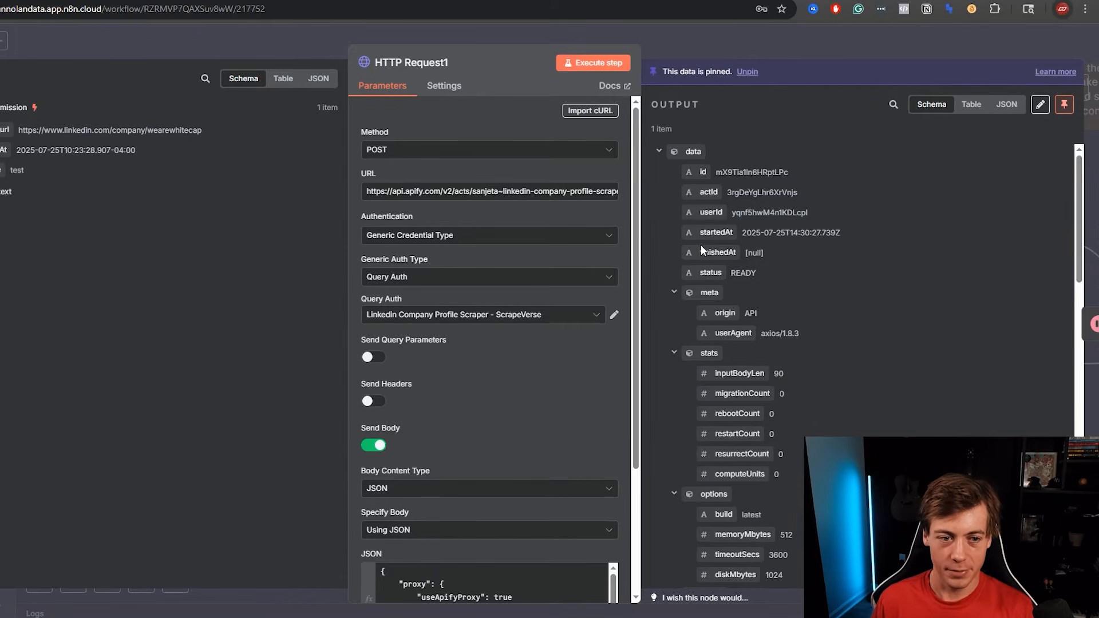
pyautogui.scroll(-5, 699, 245)
pyautogui.scroll(-10, 692, 263)
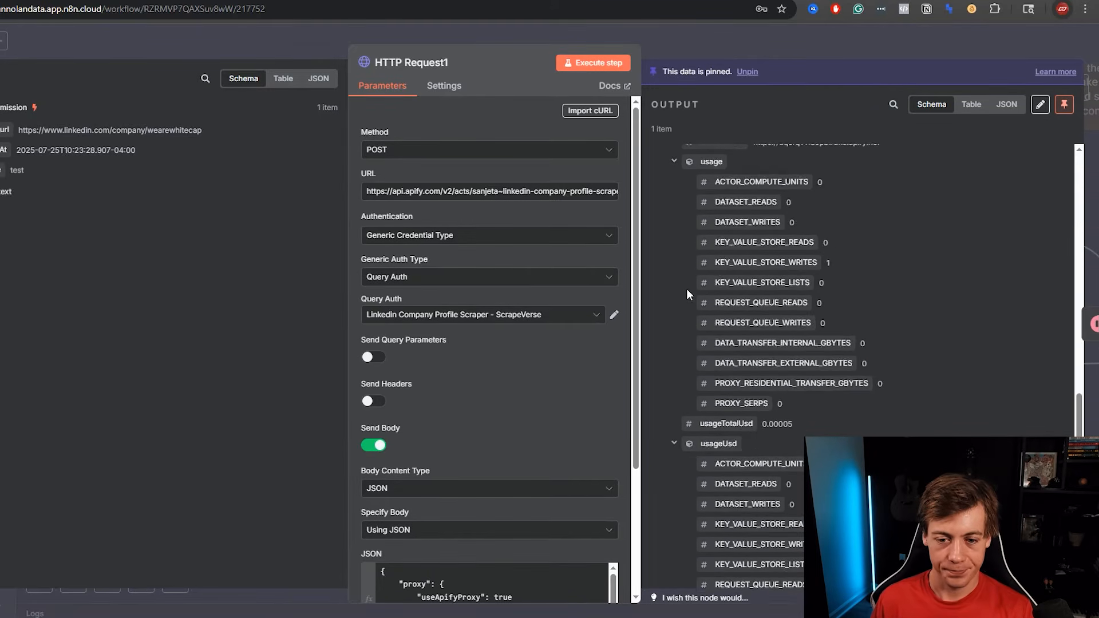
pyautogui.click(804, 55)
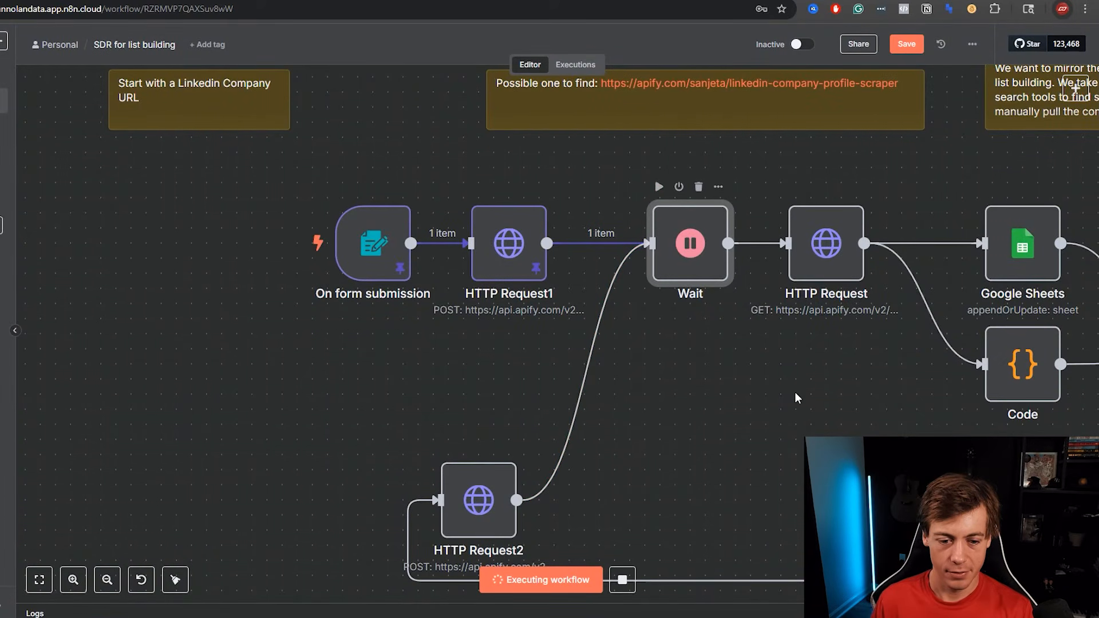
# Open the HTTP Request GET node after Wait, execute it with the status SUCCEEDED parameter, and pin its output.
pyautogui.moveTo(795, 392); pyautogui.dragTo(633, 405)
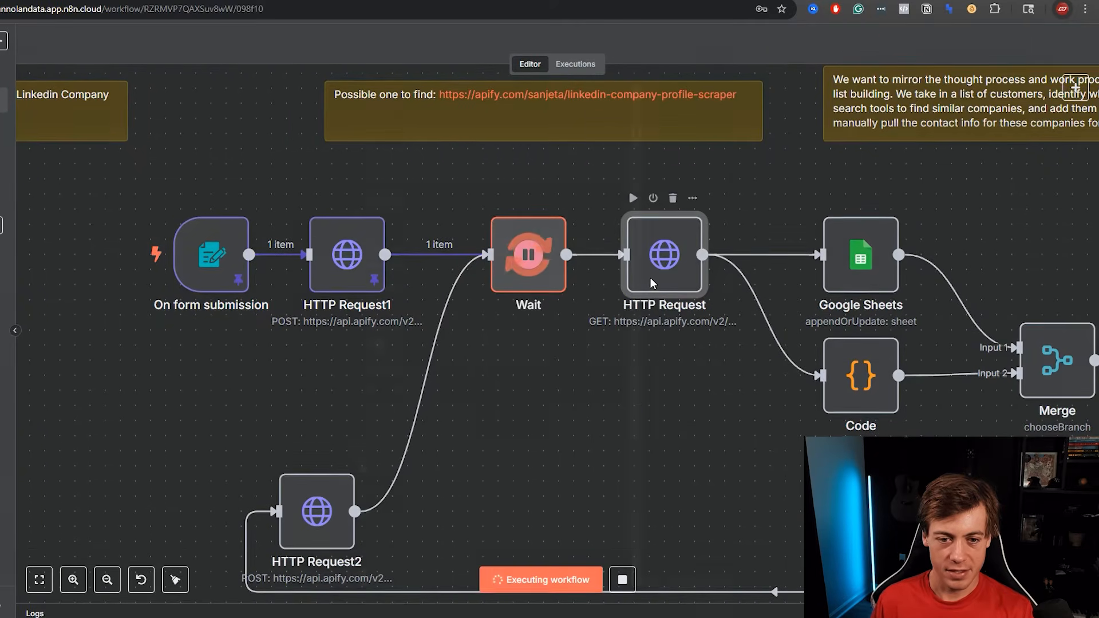
pyautogui.doubleClick(650, 277)
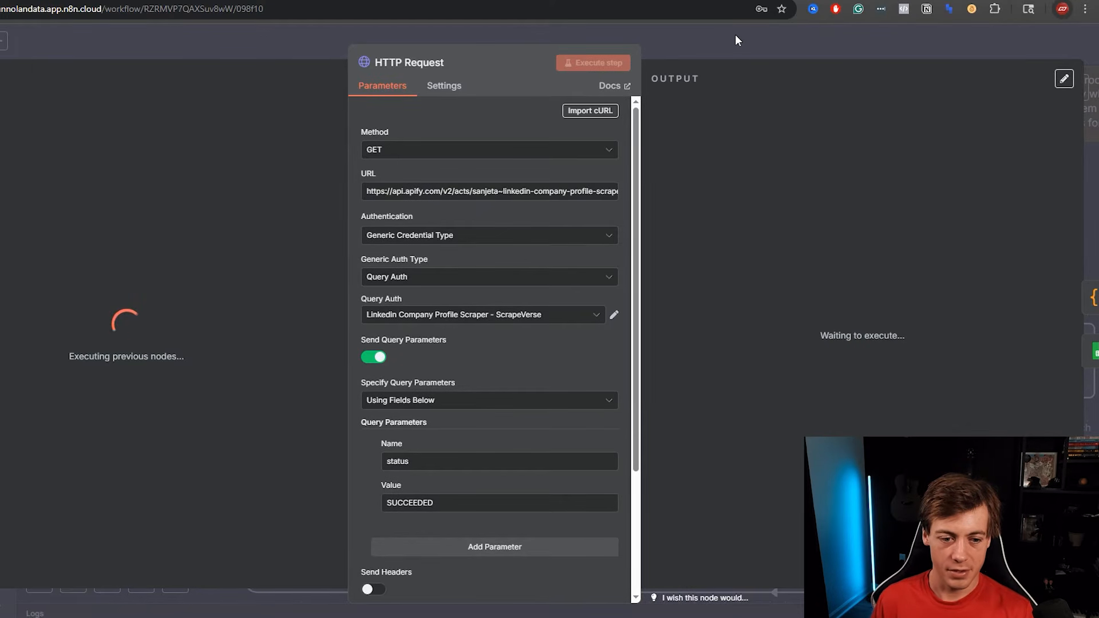
pyautogui.scroll(-3, 544, 447)
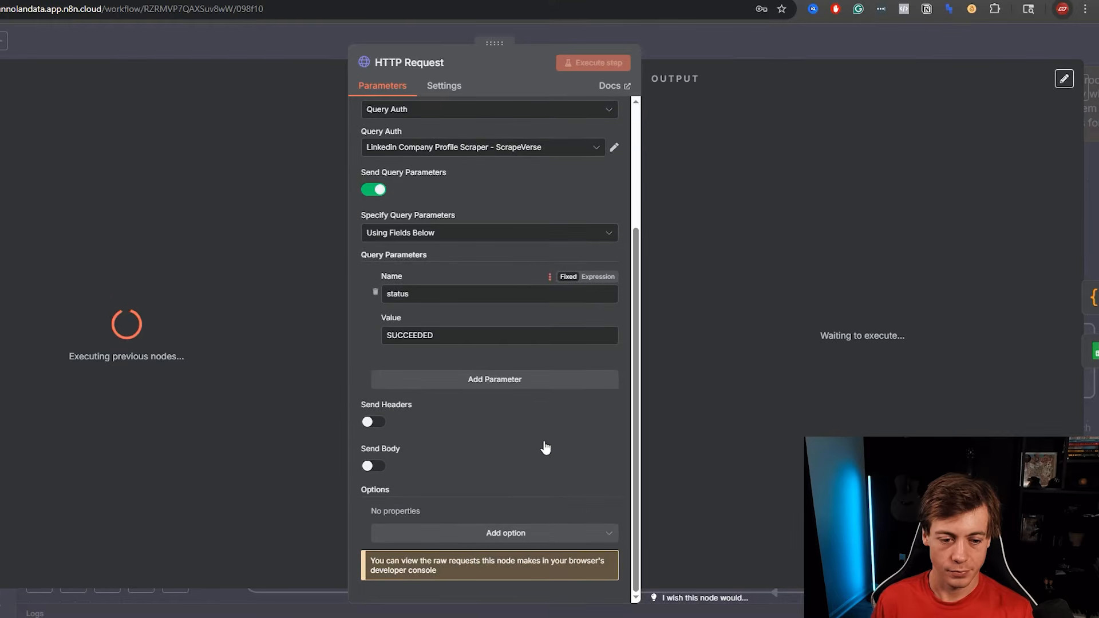
pyautogui.scroll(3, 545, 448)
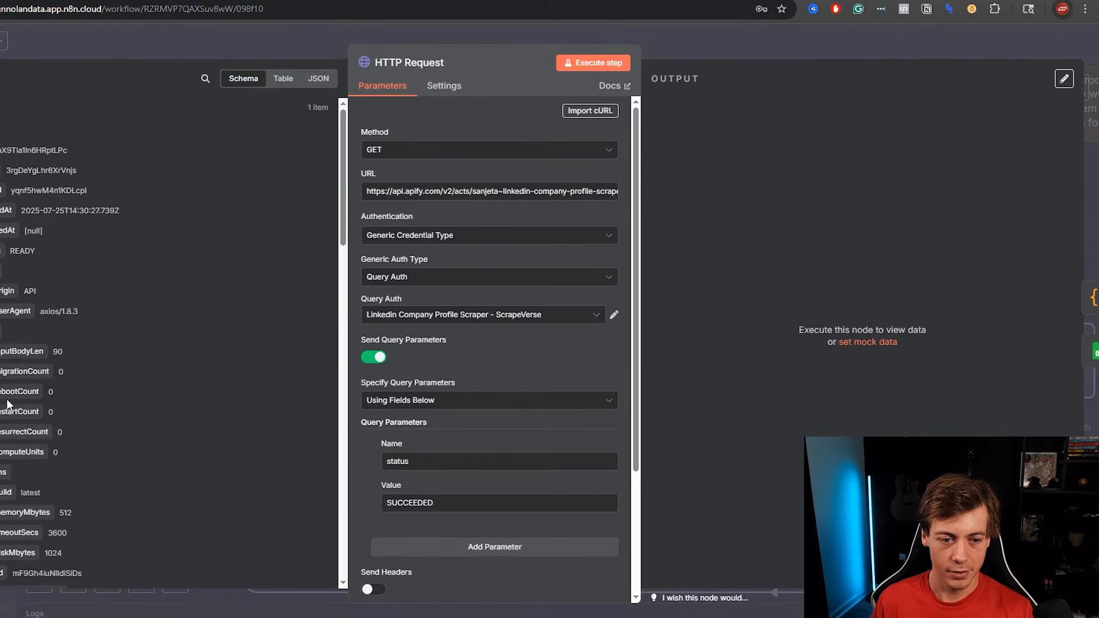
pyautogui.scroll(-3, 486, 378)
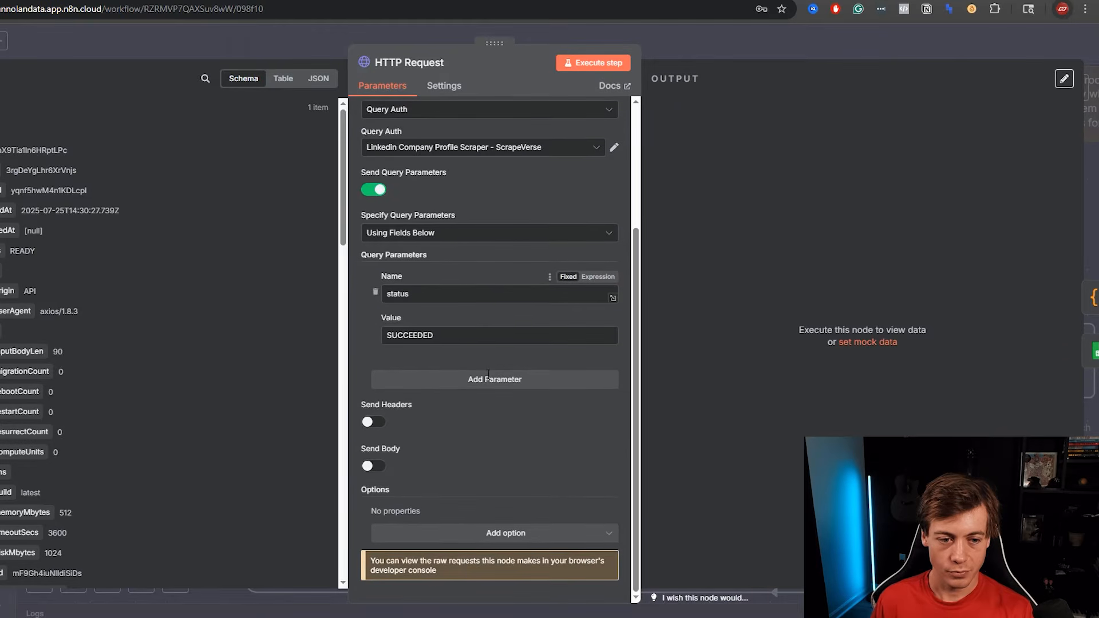
pyautogui.click(610, 66)
pyautogui.scroll(2, 586, 177)
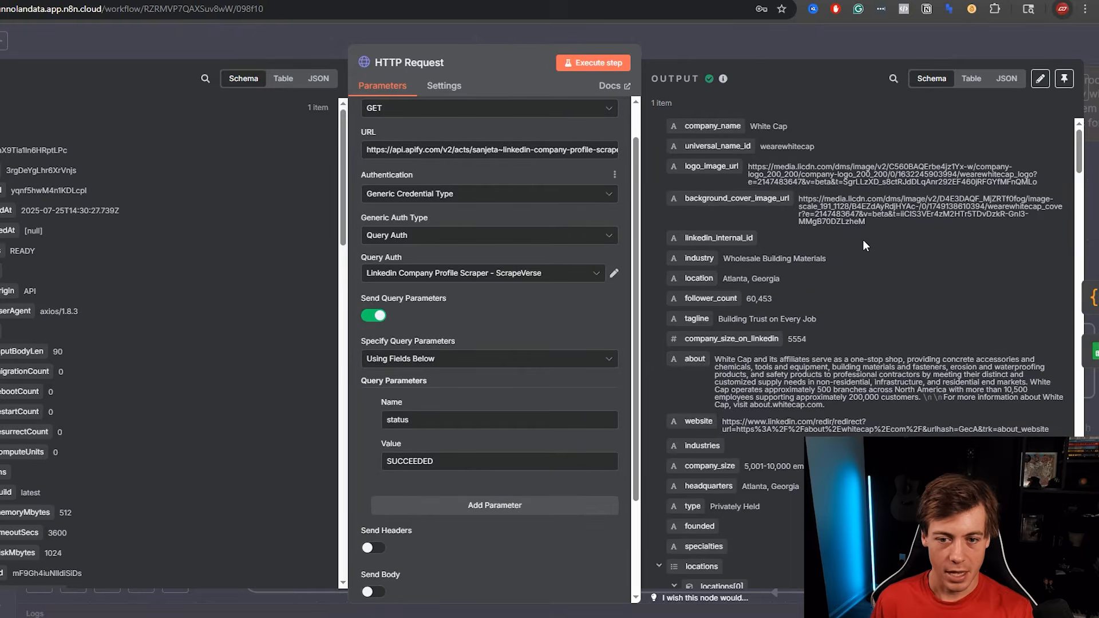
pyautogui.click(1063, 80)
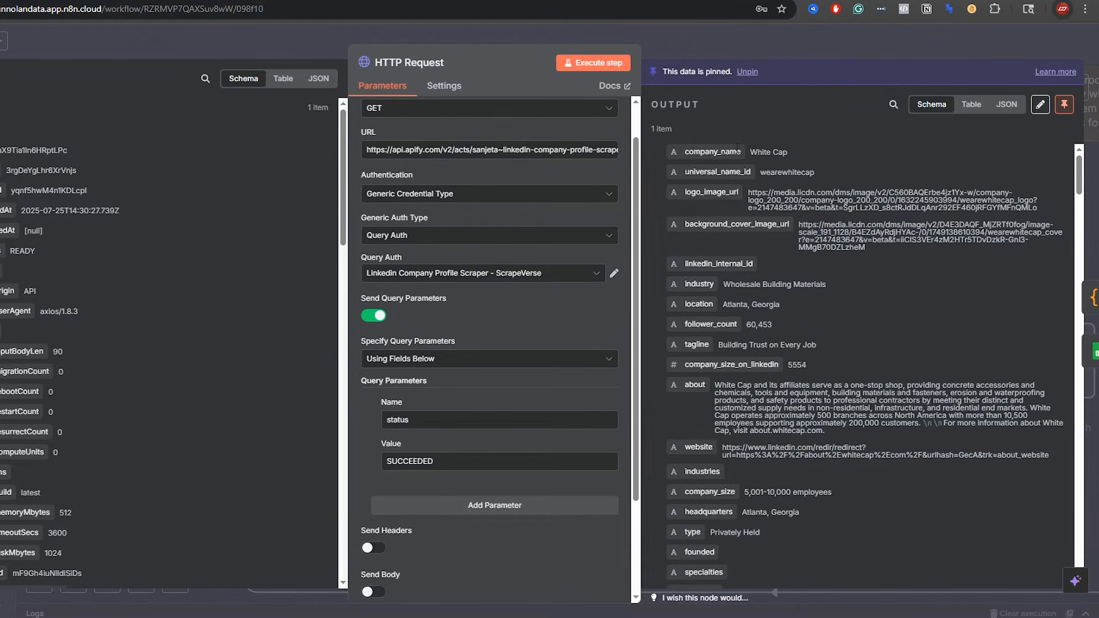
# Examine the scraped company details, employees, updates and similar_companies in the HTTP Request output, and close the node.
pyautogui.scroll(-1, 728, 217)
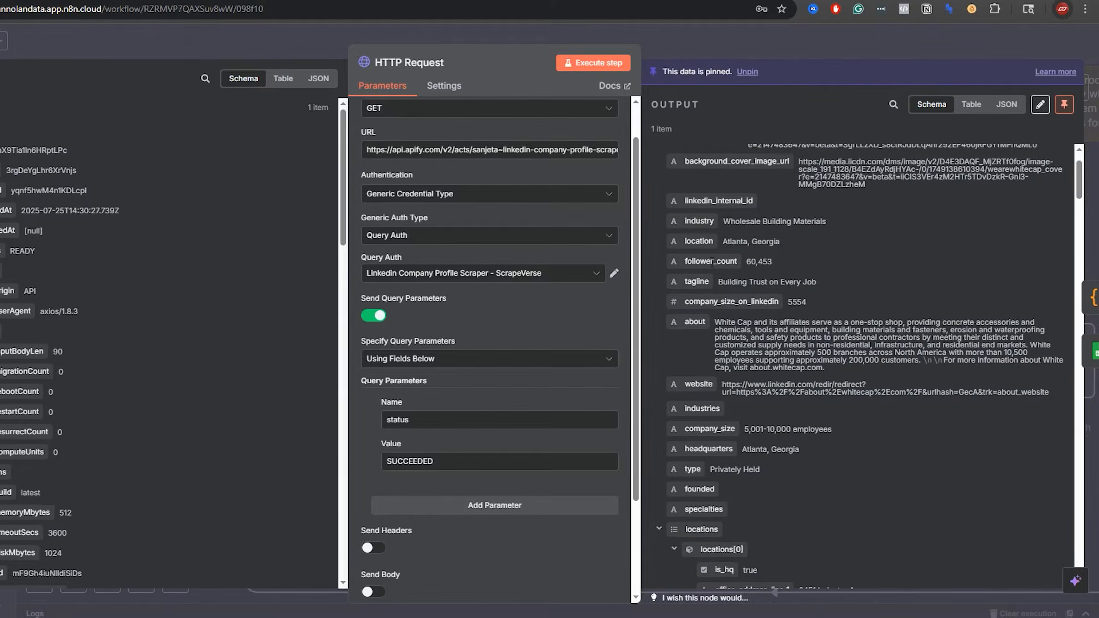
pyautogui.scroll(-2, 740, 263)
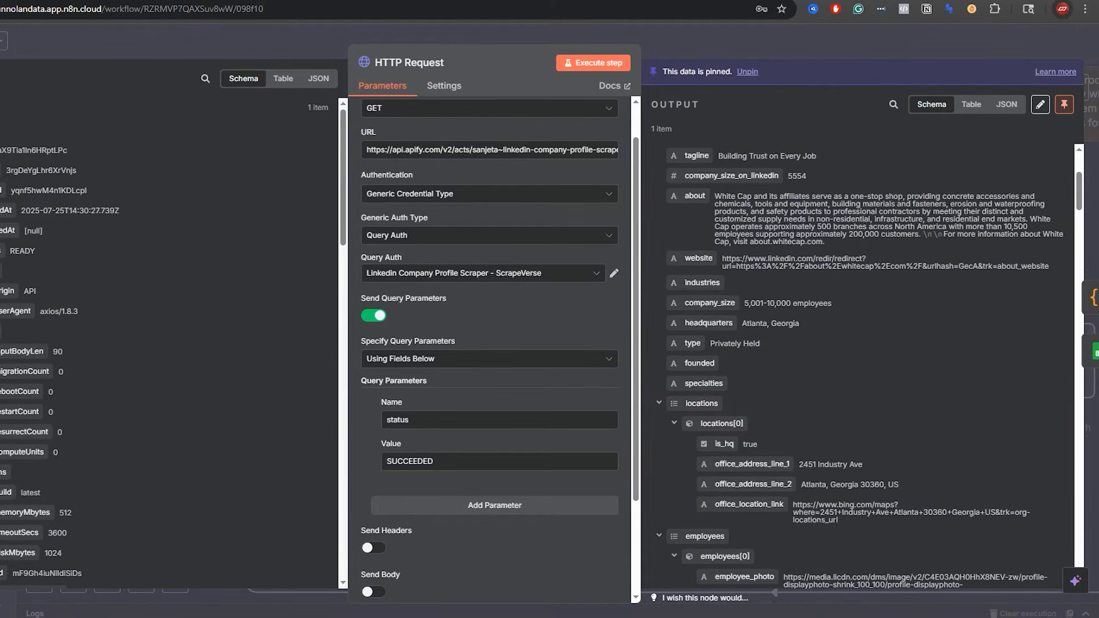
pyautogui.scroll(-8, 742, 263)
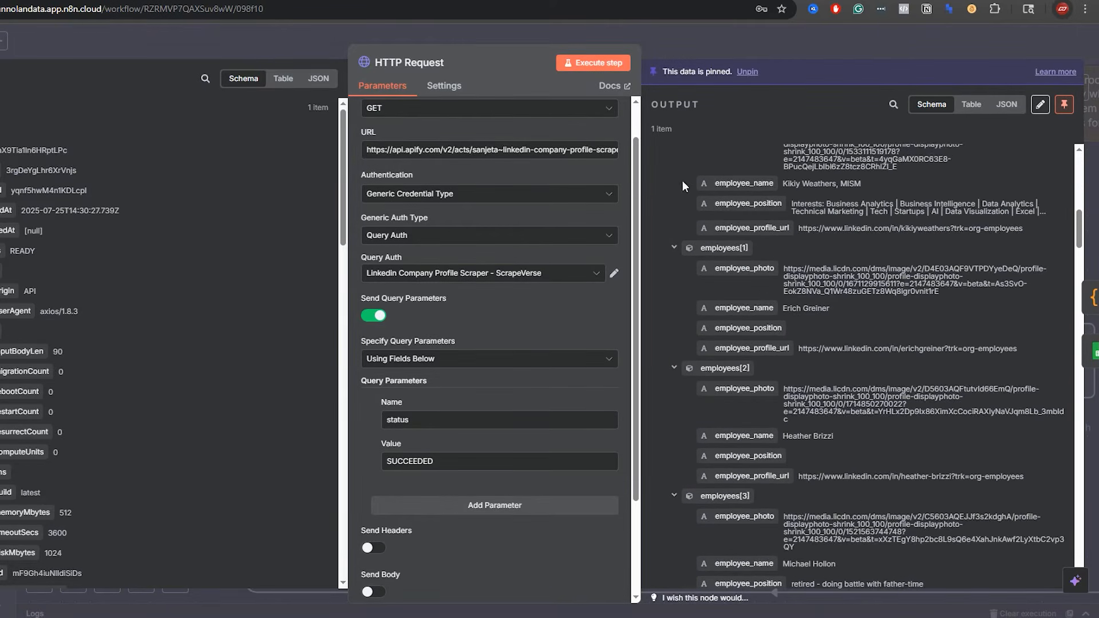
pyautogui.scroll(-3, 712, 195)
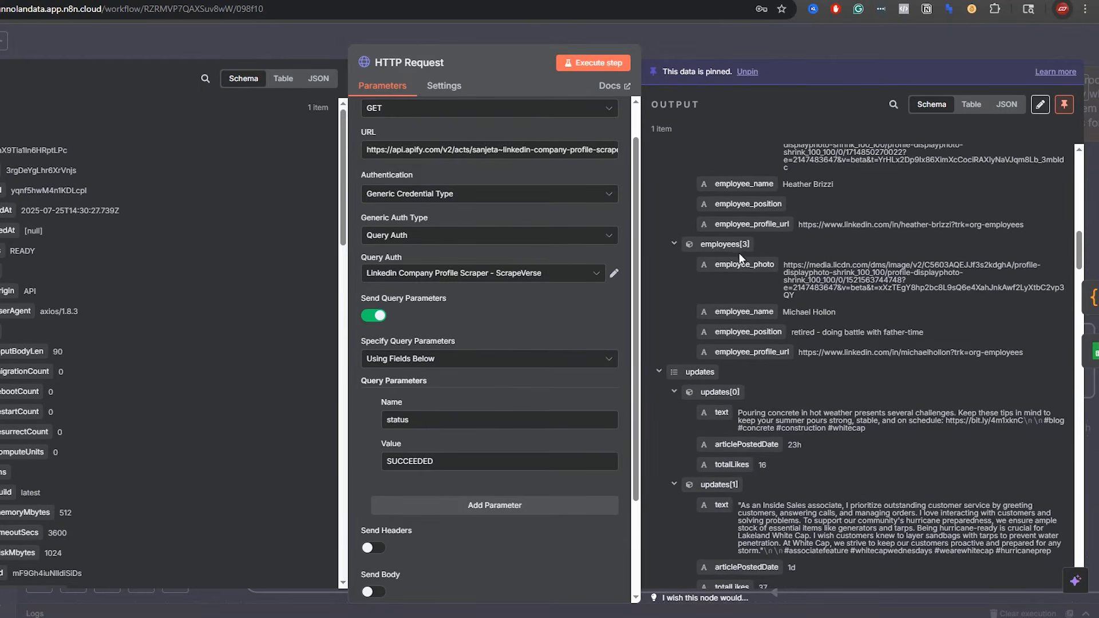
pyautogui.scroll(6, 740, 251)
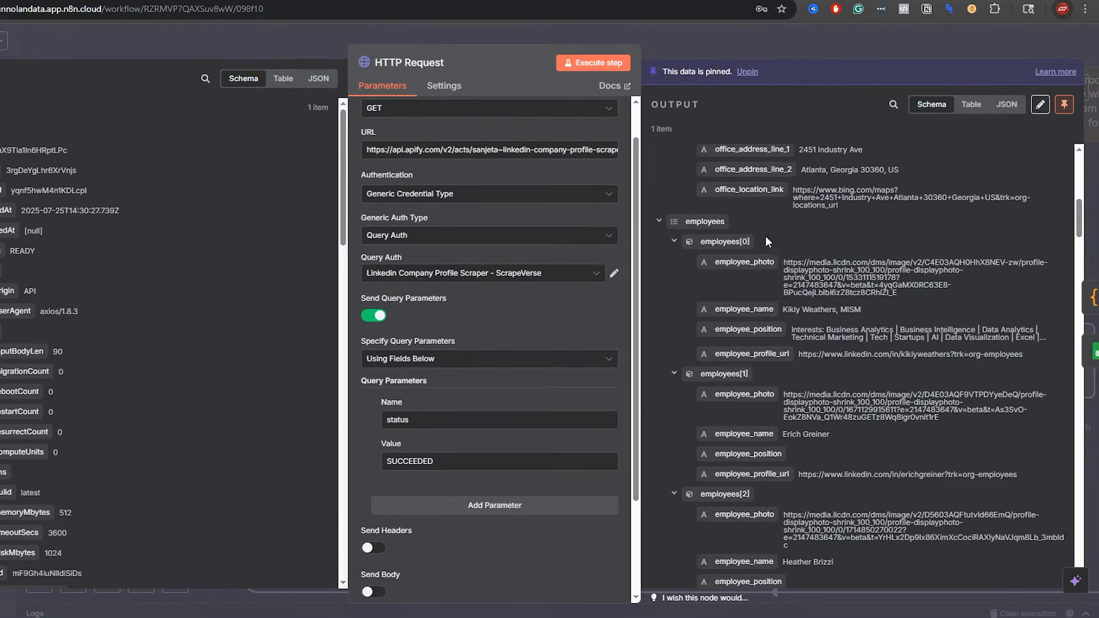
pyautogui.scroll(-7, 765, 236)
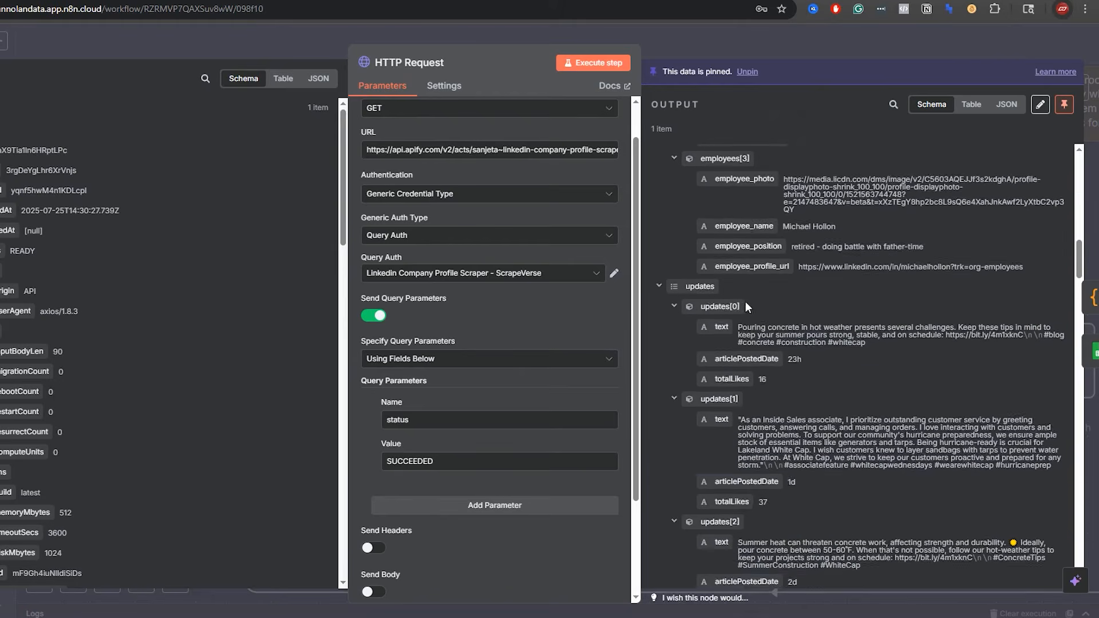
pyautogui.scroll(-1, 745, 304)
pyautogui.scroll(-7, 706, 280)
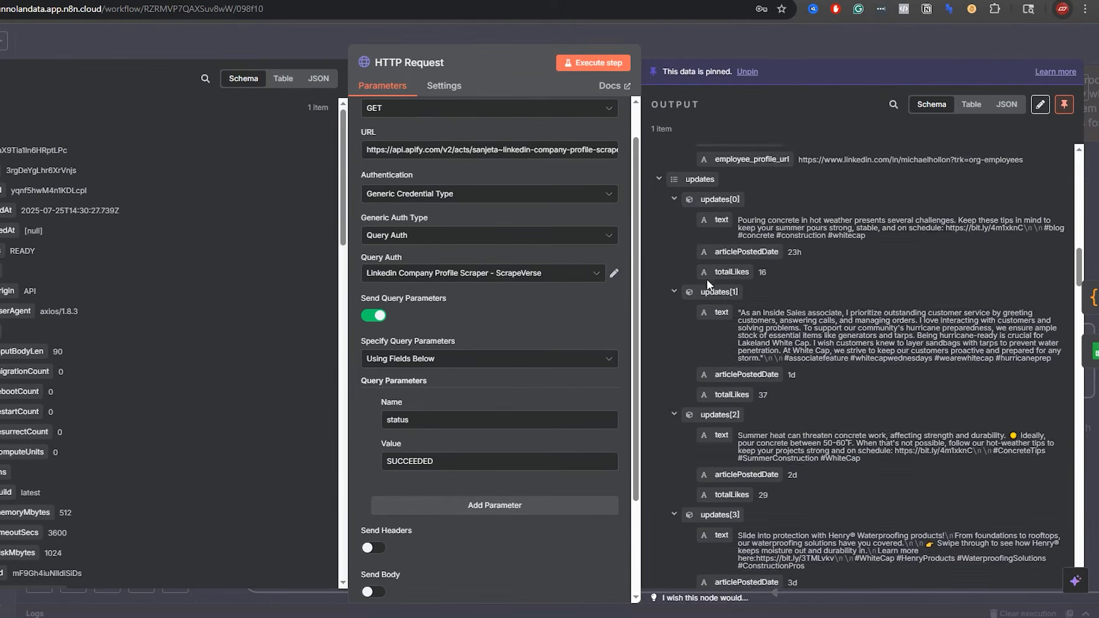
pyautogui.scroll(-9, 706, 279)
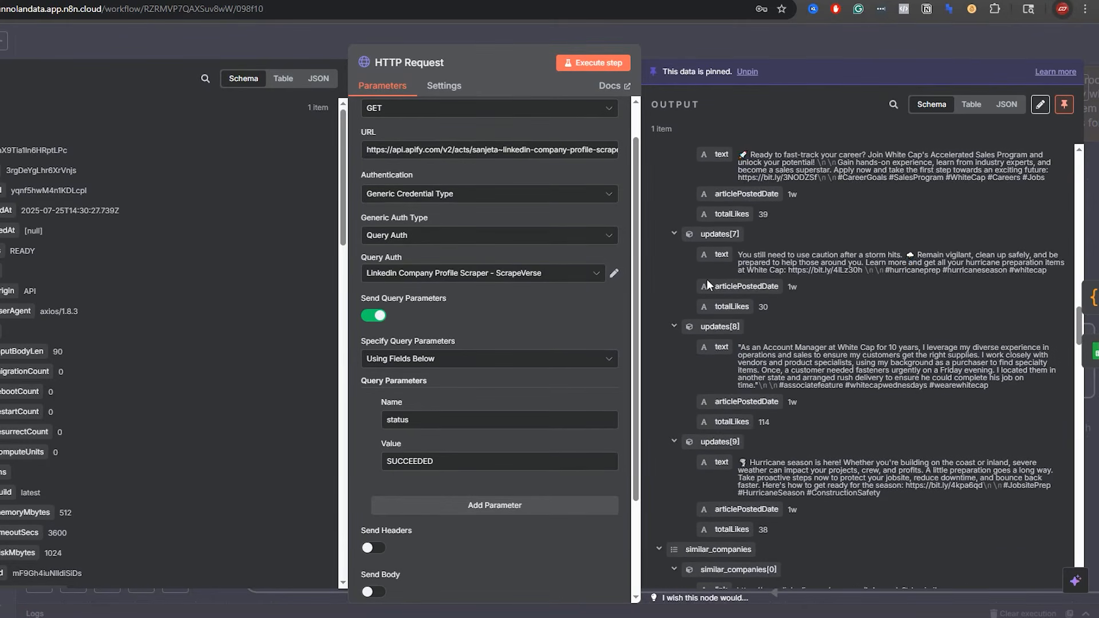
pyautogui.scroll(-2, 743, 289)
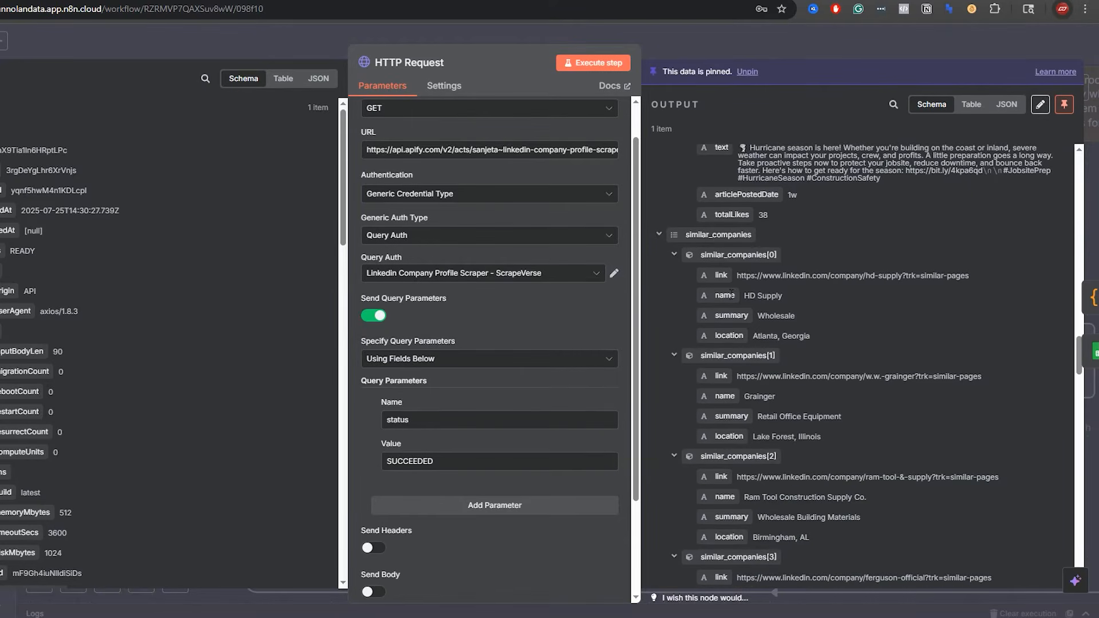
pyautogui.scroll(-9, 740, 280)
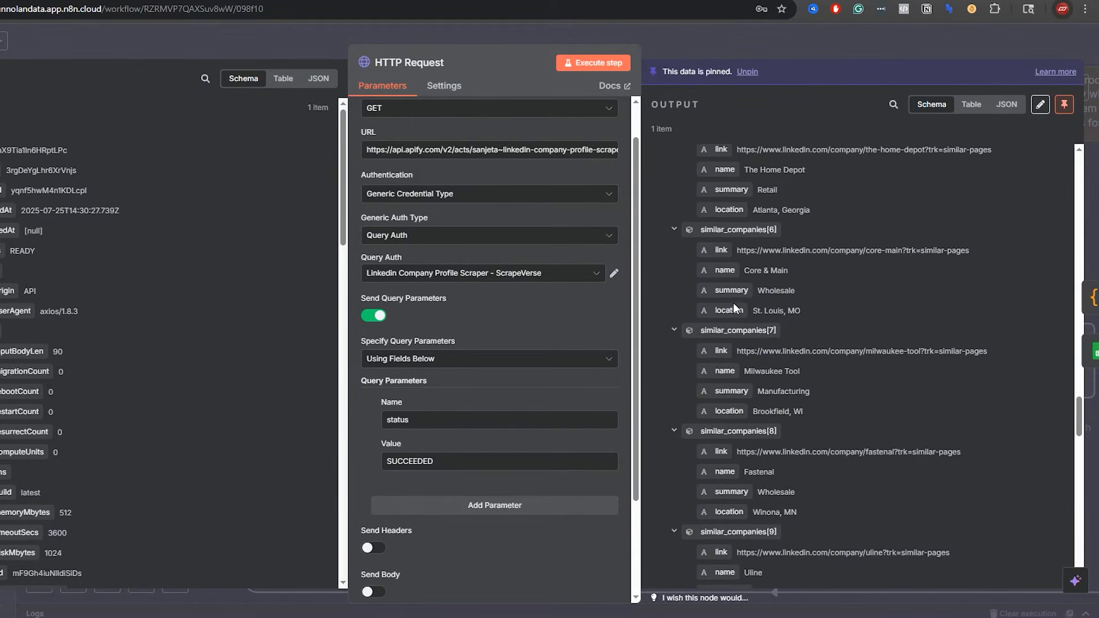
pyautogui.click(745, 29)
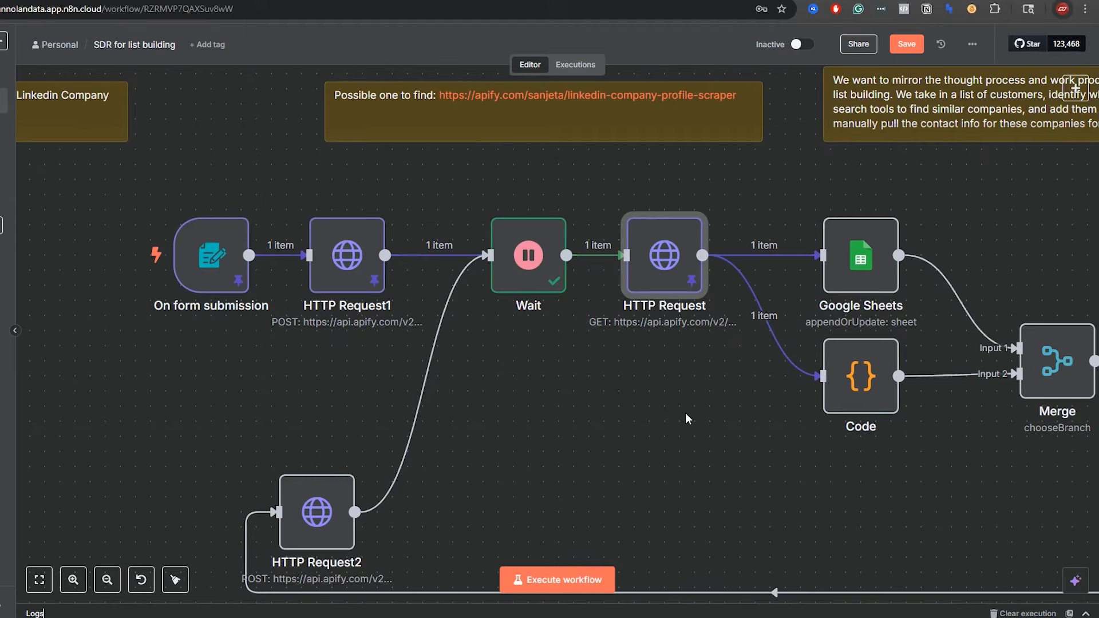
# Open the Google Sheets node and examine its document ID, sheet and match-column settings, briefly checking a page address in another browser tab.
pyautogui.moveTo(685, 413); pyautogui.dragTo(475, 415)
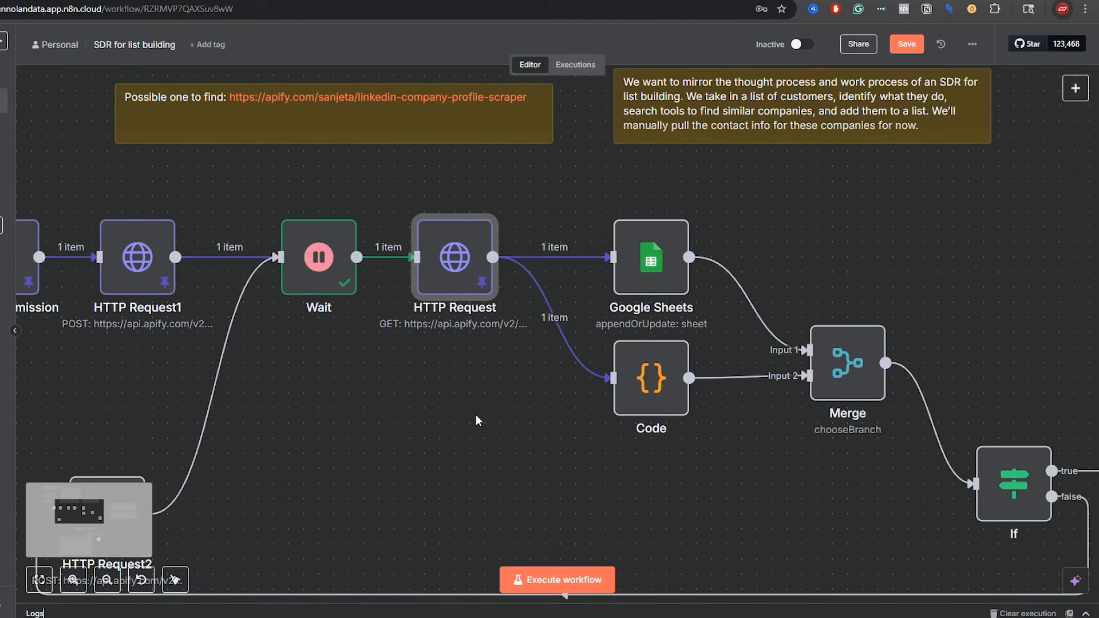
pyautogui.click(648, 295)
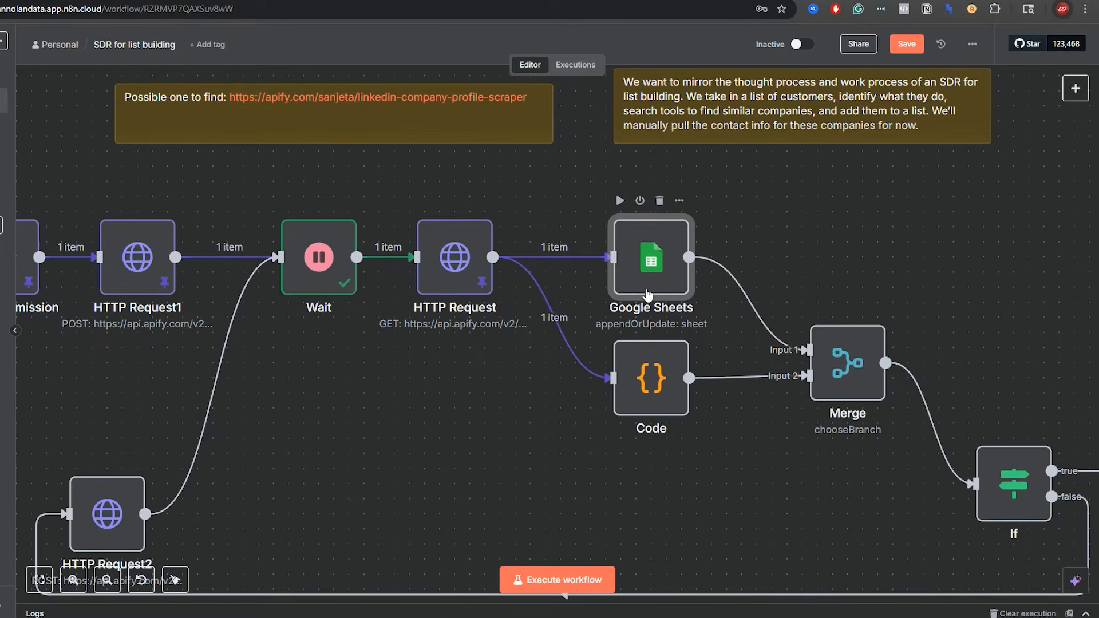
pyautogui.doubleClick(647, 293)
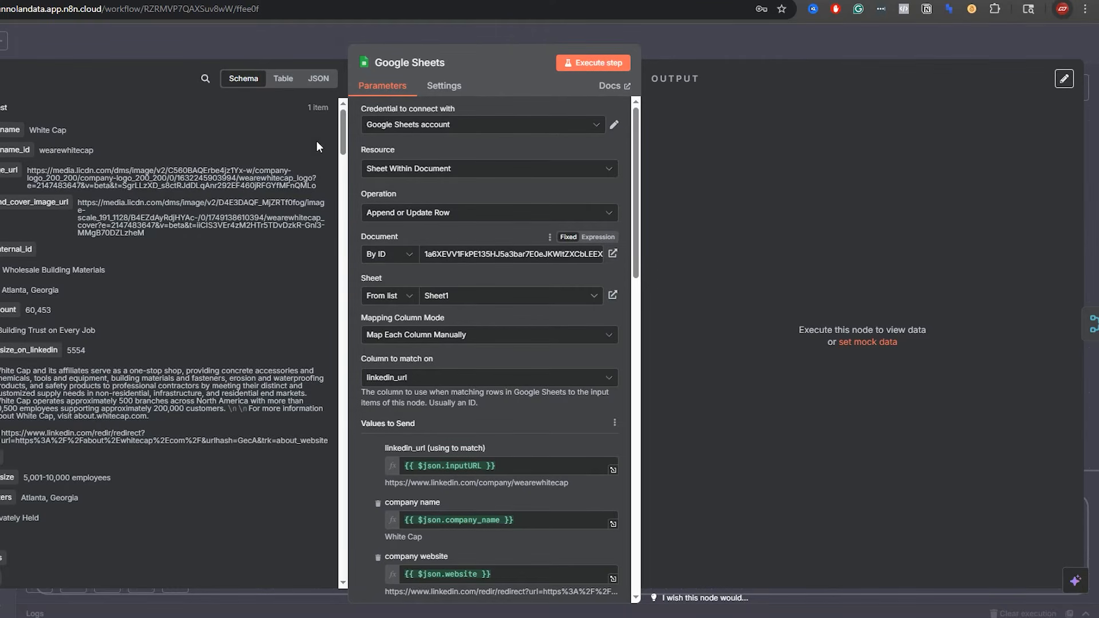
pyautogui.click(275, 2)
pyautogui.moveTo(403, 10); pyautogui.dragTo(122, 14)
pyautogui.click(143, 1)
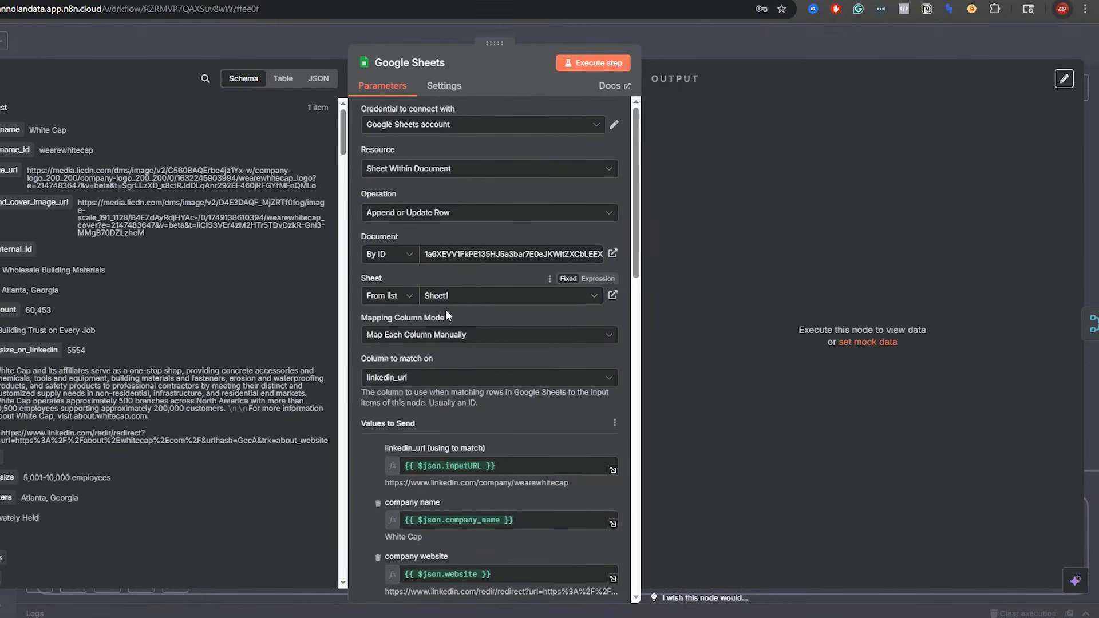
pyautogui.scroll(-1, 448, 303)
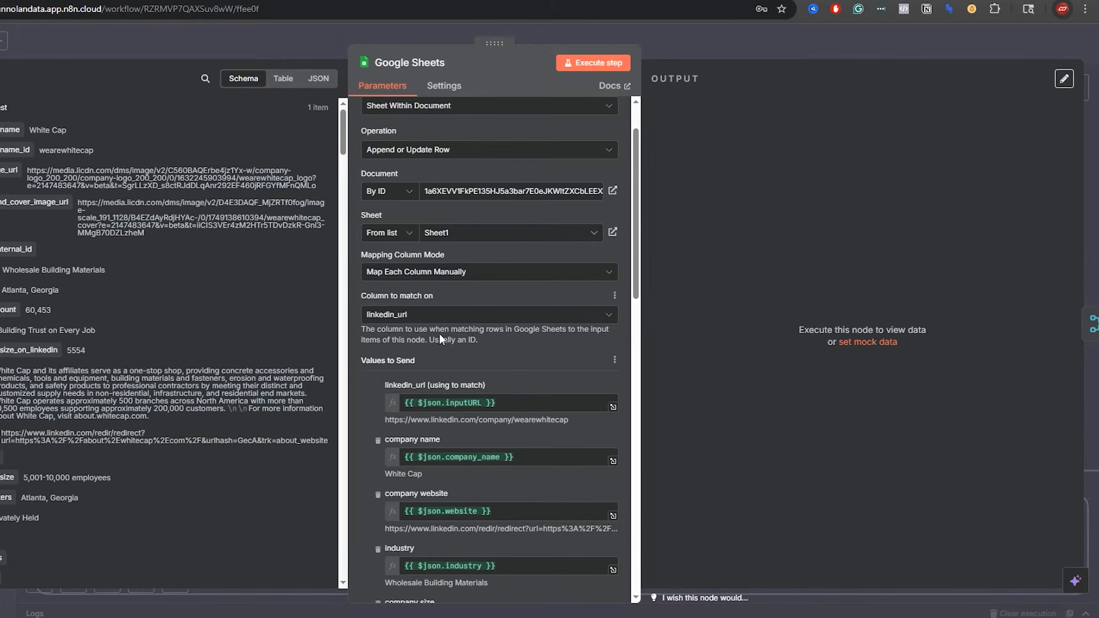
pyautogui.scroll(1, 363, 344)
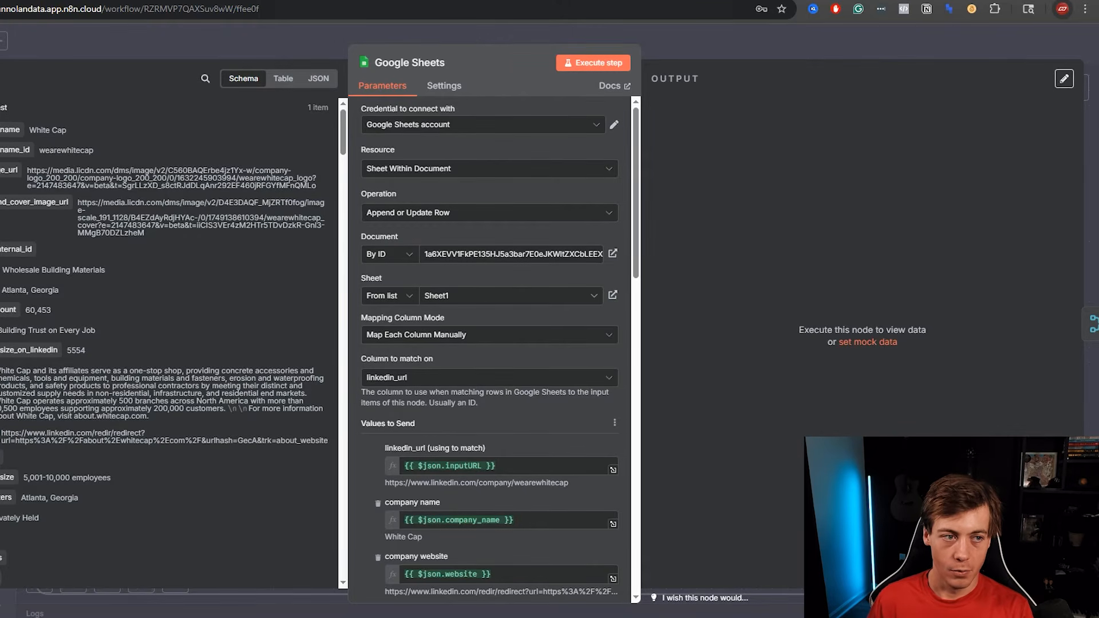
# Switch to the Lowe's LinkedIn company page, highlight its URL, and return to the Google Sheets node in n8n.
pyautogui.click(77, 1)
pyautogui.moveTo(195, 9); pyautogui.dragTo(1, 9)
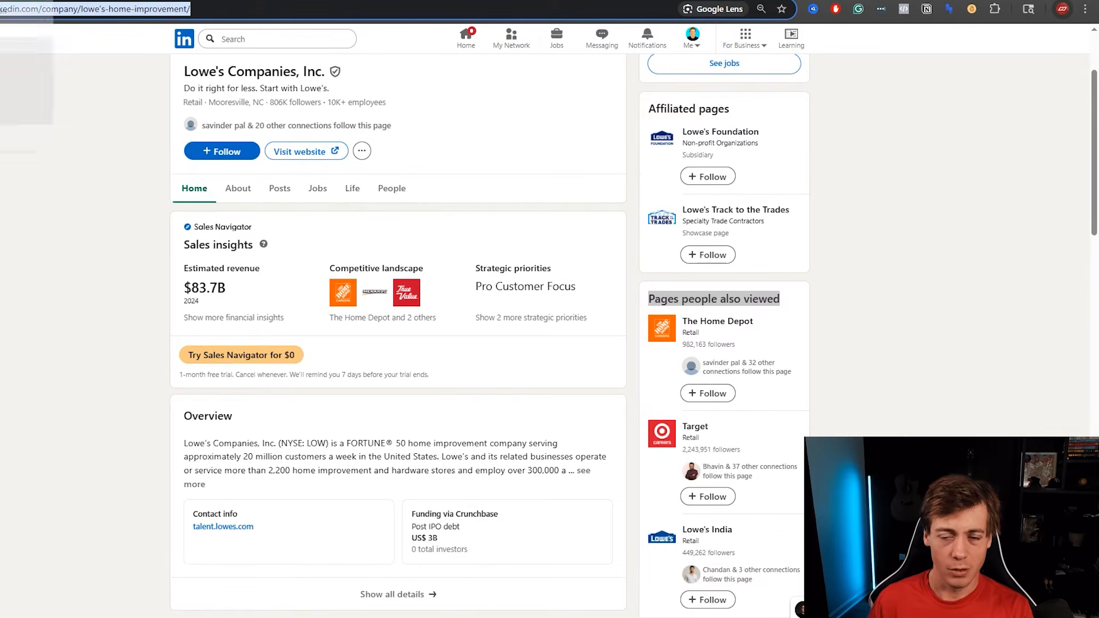
pyautogui.click(26, 1)
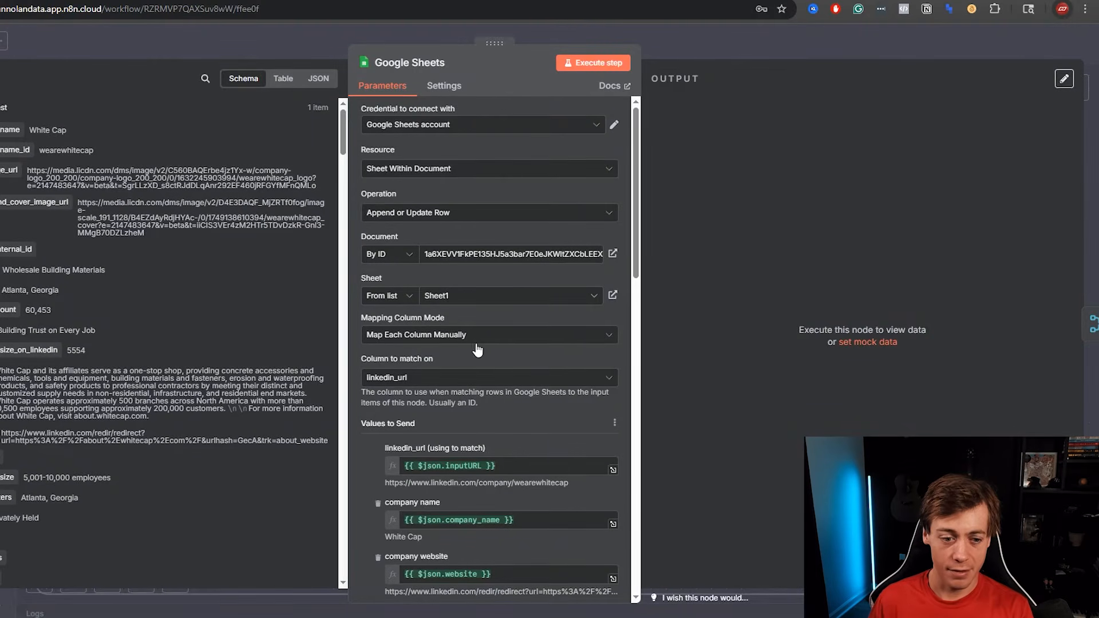
# Examine the Google Sheets node's values to send, from linkedin_url down to the founded column.
pyautogui.scroll(-2, 475, 349)
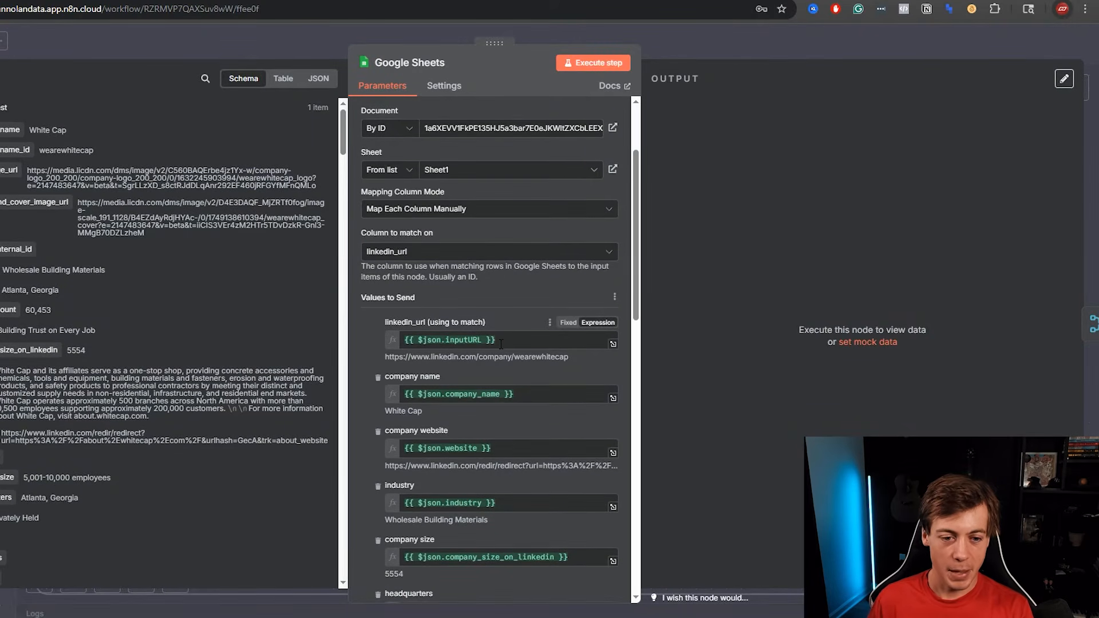
pyautogui.scroll(-1, 407, 359)
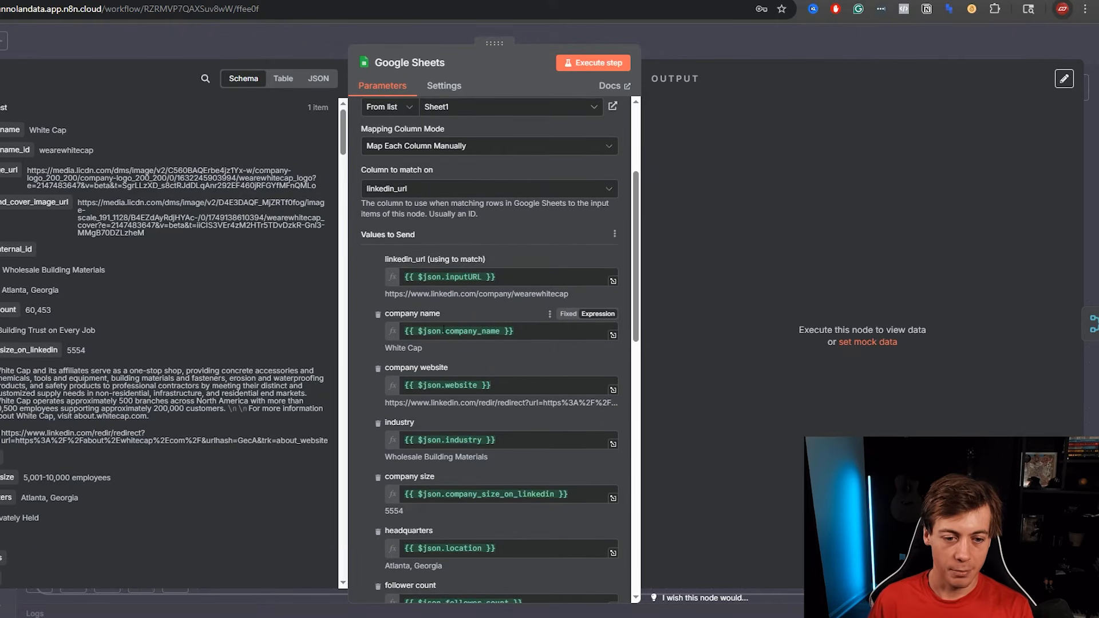
pyautogui.scroll(-2, 496, 297)
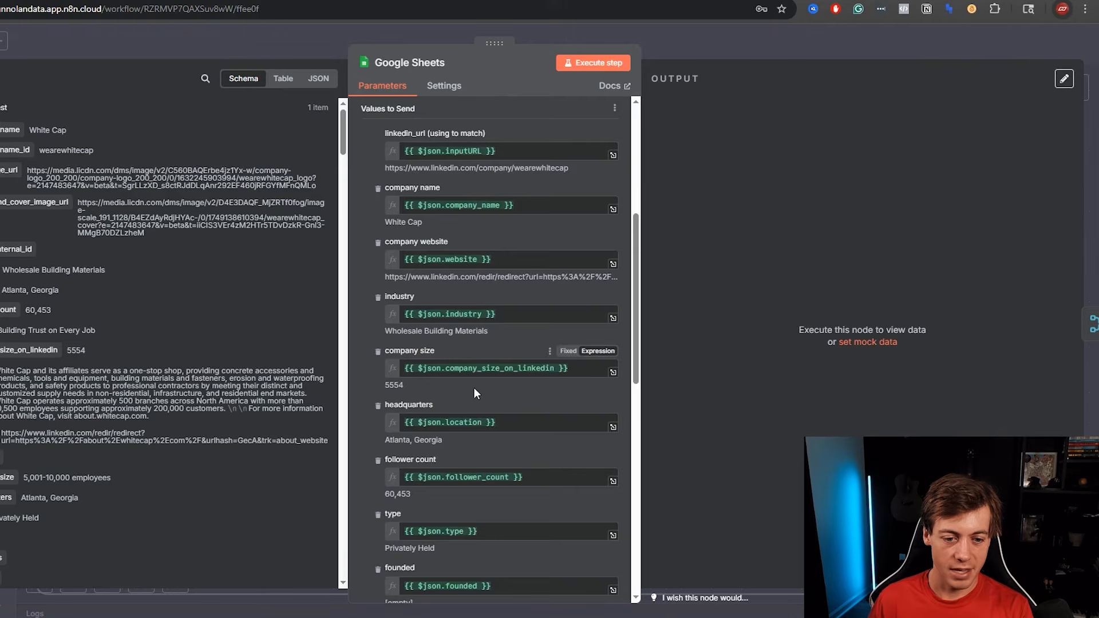
# Examine the Google Sheets node's remaining column mappings, from company size through the three employees' name, position and URL fields.
pyautogui.scroll(-1, 499, 405)
pyautogui.scroll(-1, 498, 404)
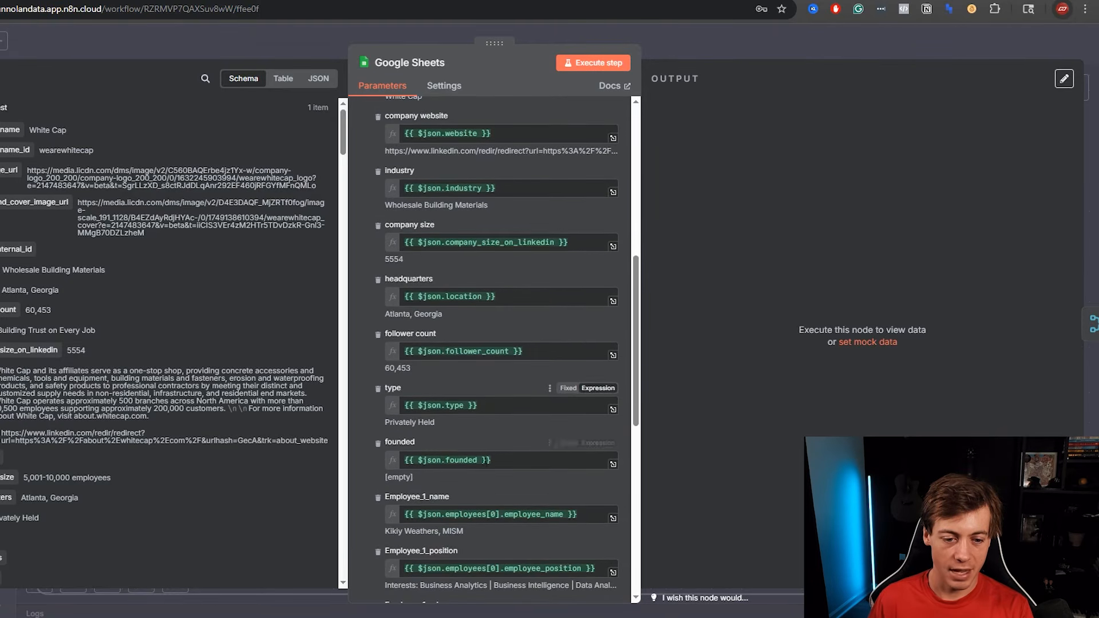
pyautogui.scroll(-2, 485, 461)
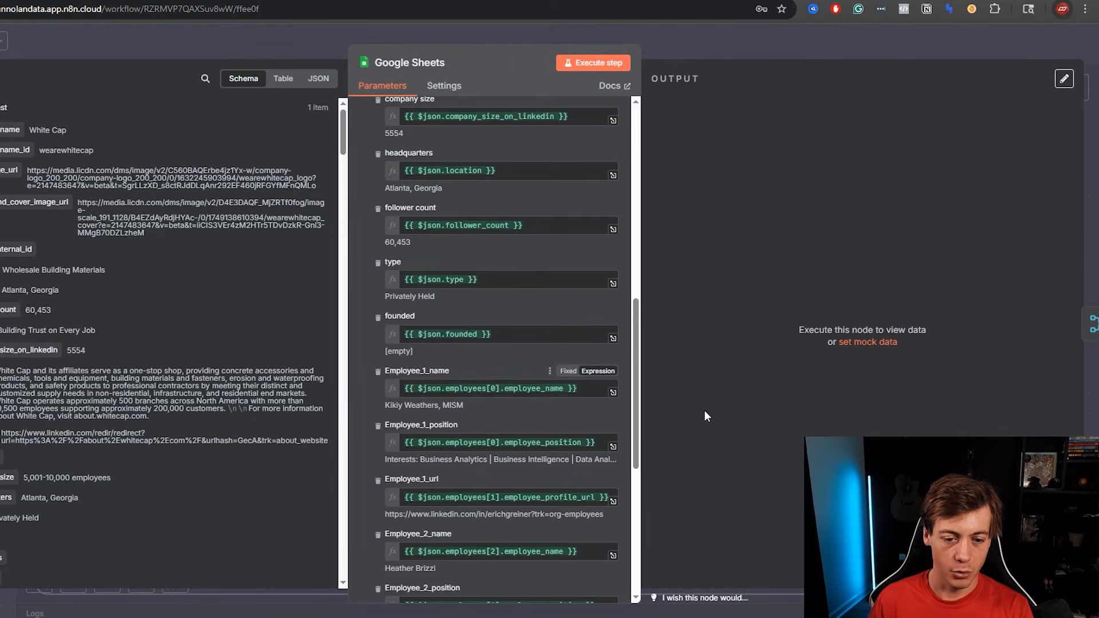
pyautogui.scroll(-1, 452, 427)
pyautogui.scroll(-1, 513, 366)
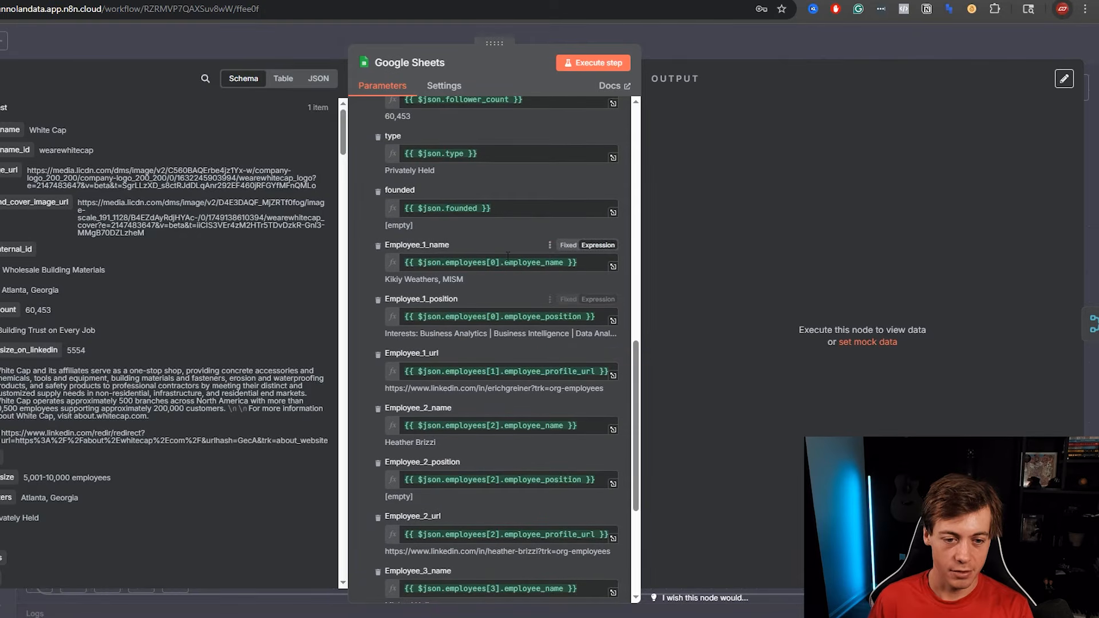
pyautogui.scroll(-2, 509, 347)
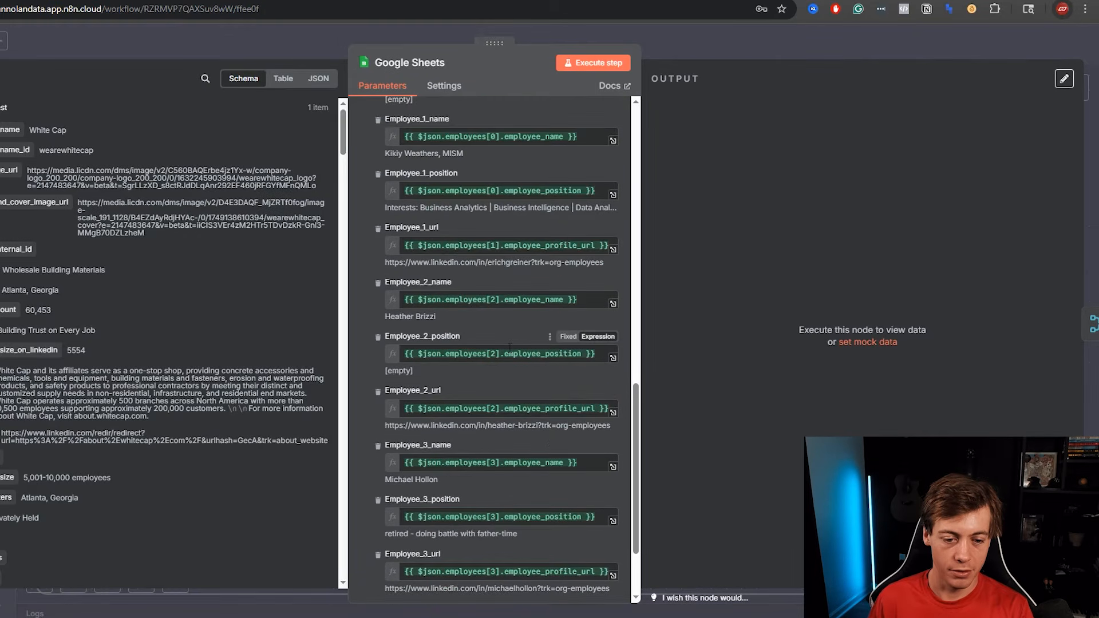
pyautogui.scroll(-2, 509, 347)
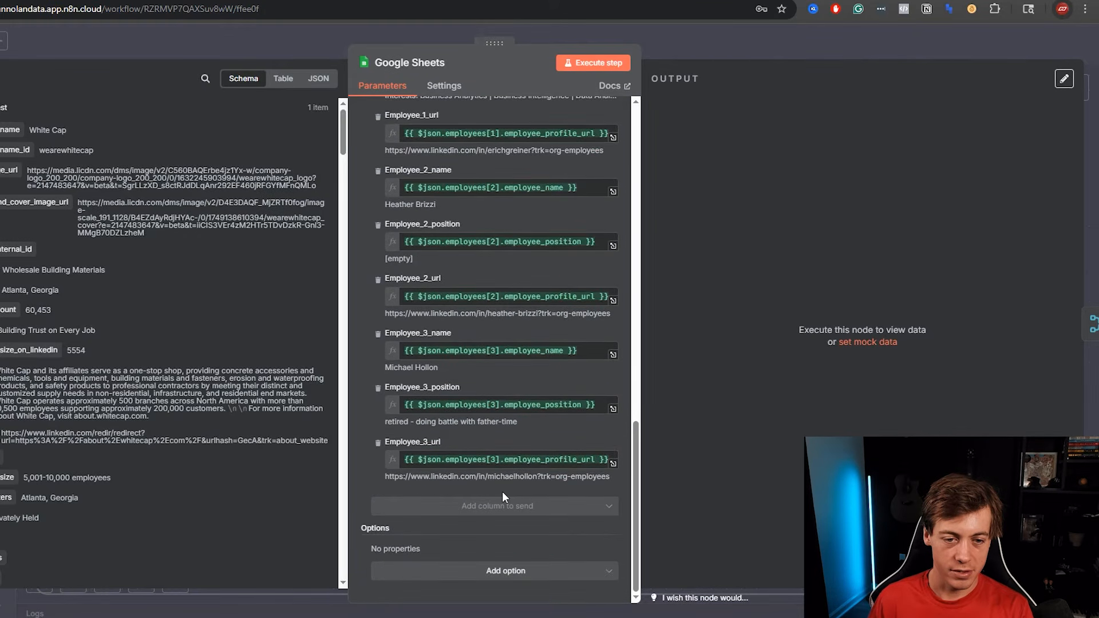
pyautogui.scroll(4, 461, 286)
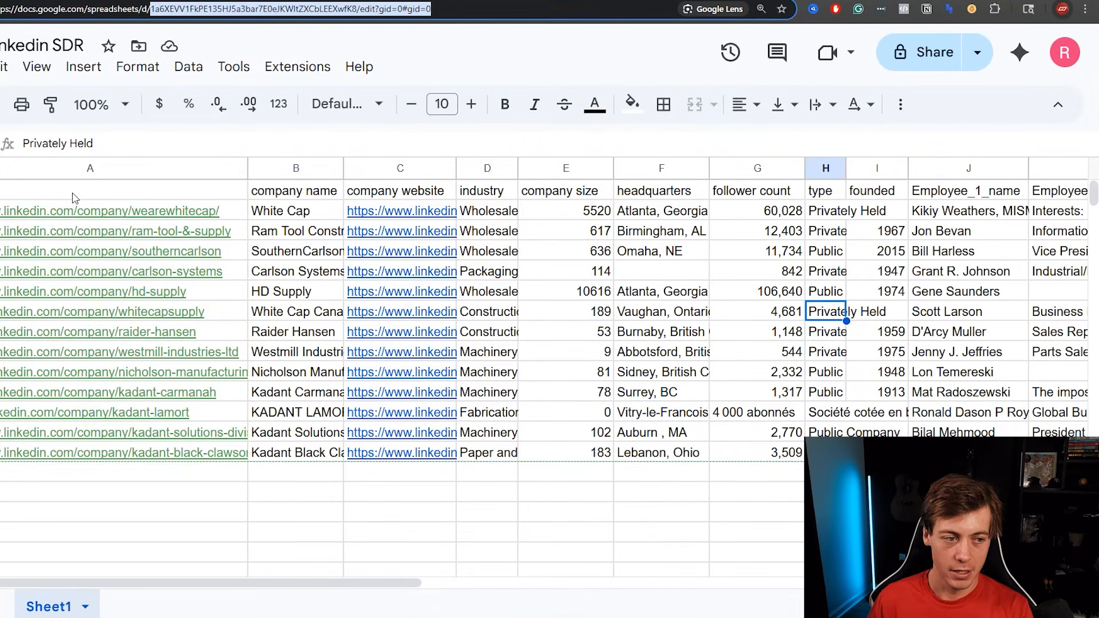
# Switch to the LinkedIn SDR spreadsheet, select its header row for comparison, and return to n8n to close the Google Sheets node.
pyautogui.click(75, 198)
pyautogui.hotkey('ctrl', 'shift', 'Right')
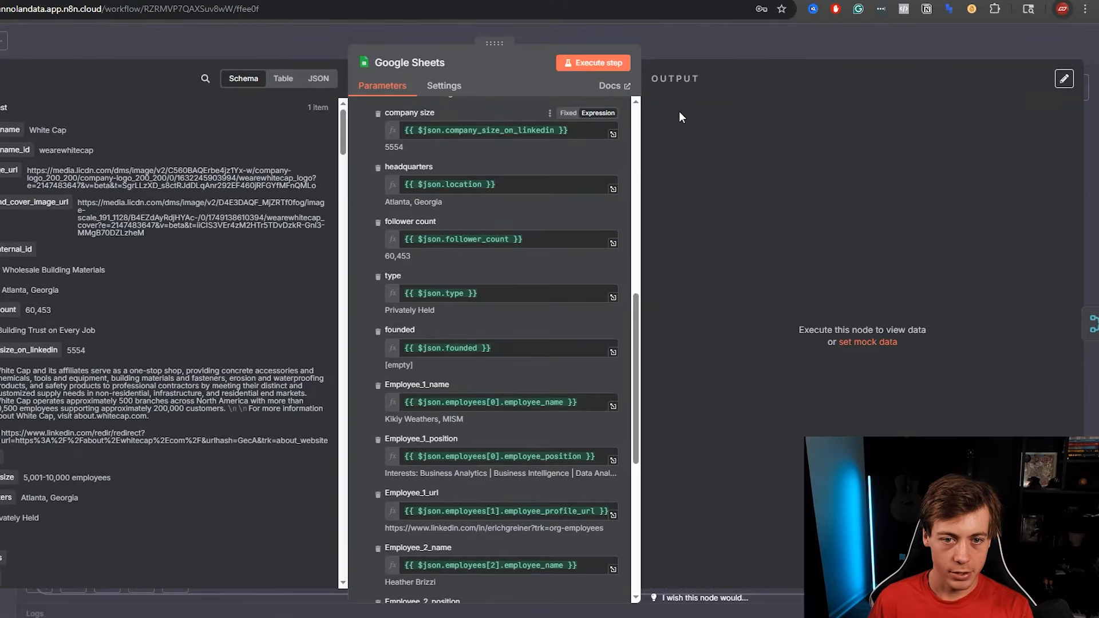
pyautogui.press('Escape')
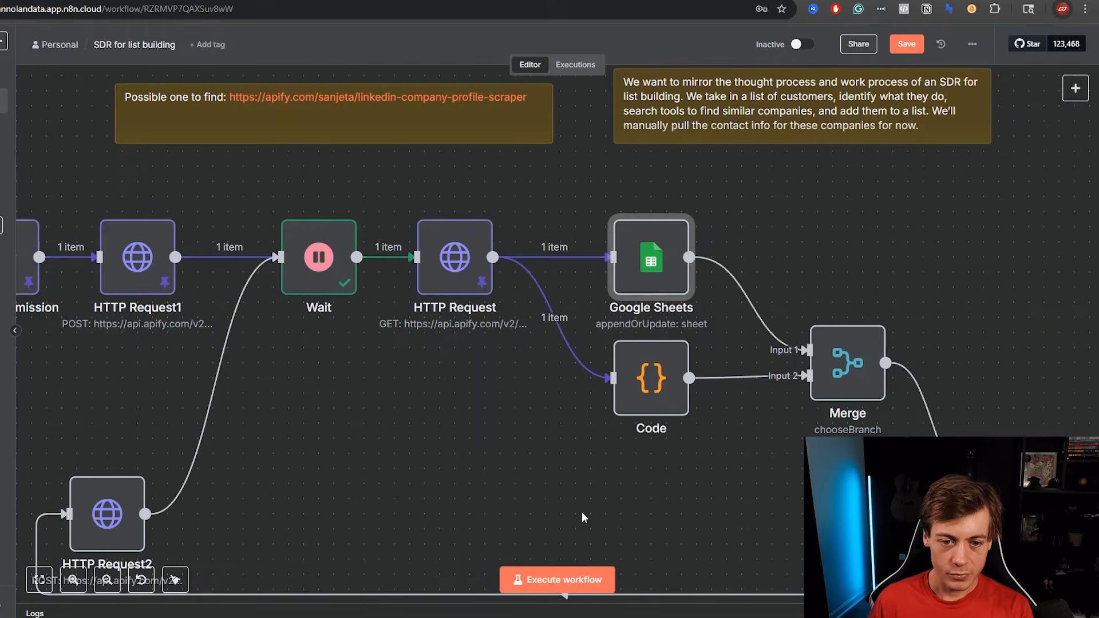
# Open the Code node and examine its Python script, highlighting similar_companies, the [1:4] slice comment and the selection logic through the return block.
pyautogui.click(682, 405)
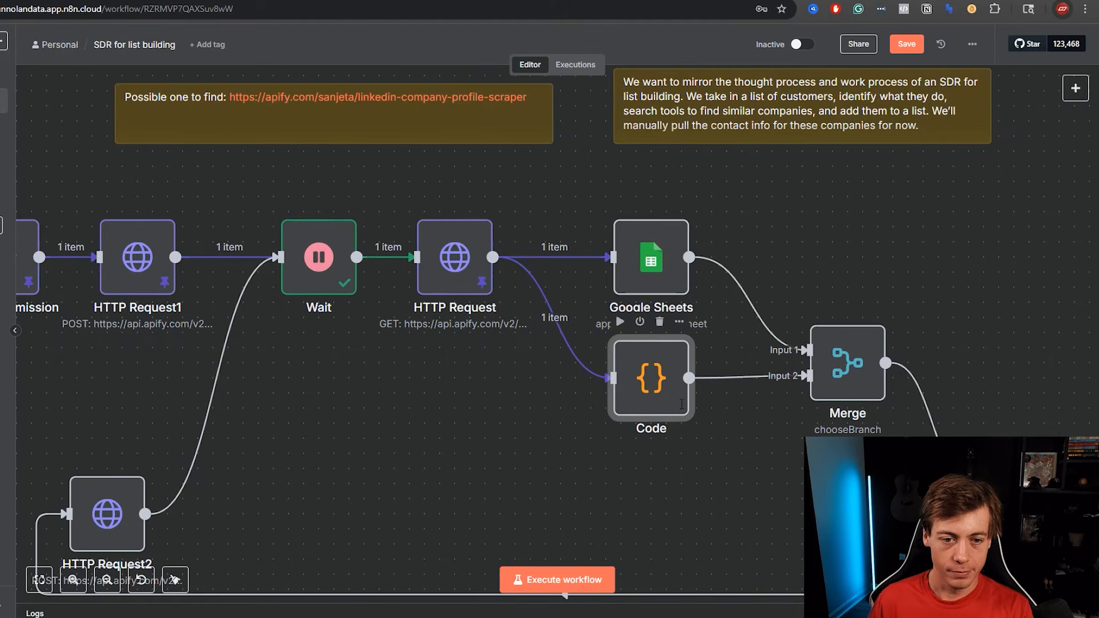
pyautogui.doubleClick(681, 405)
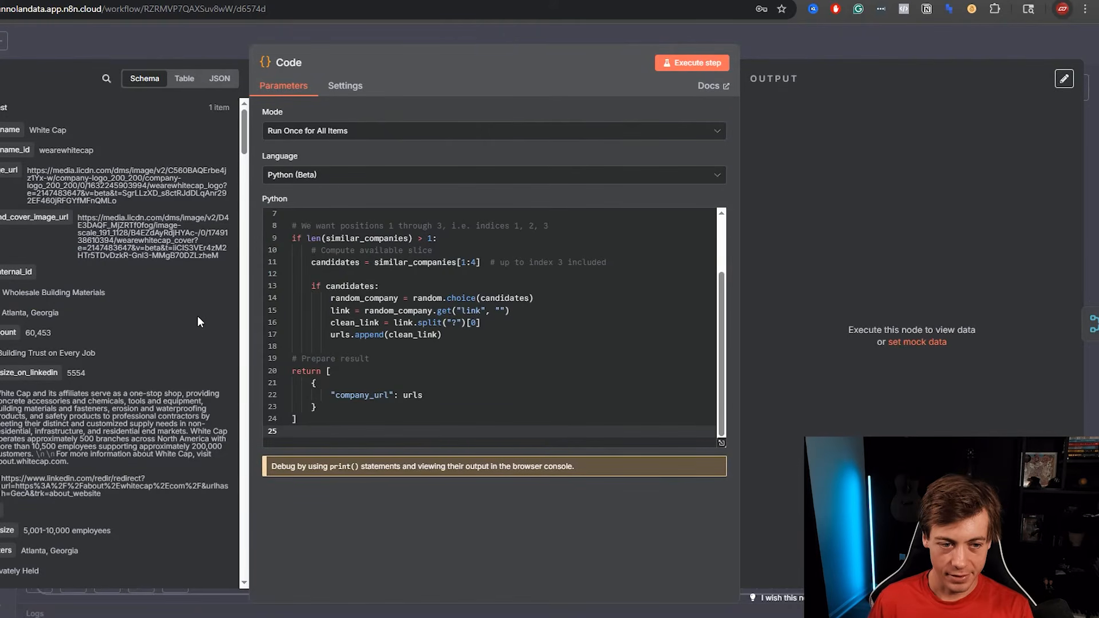
pyautogui.doubleClick(371, 237)
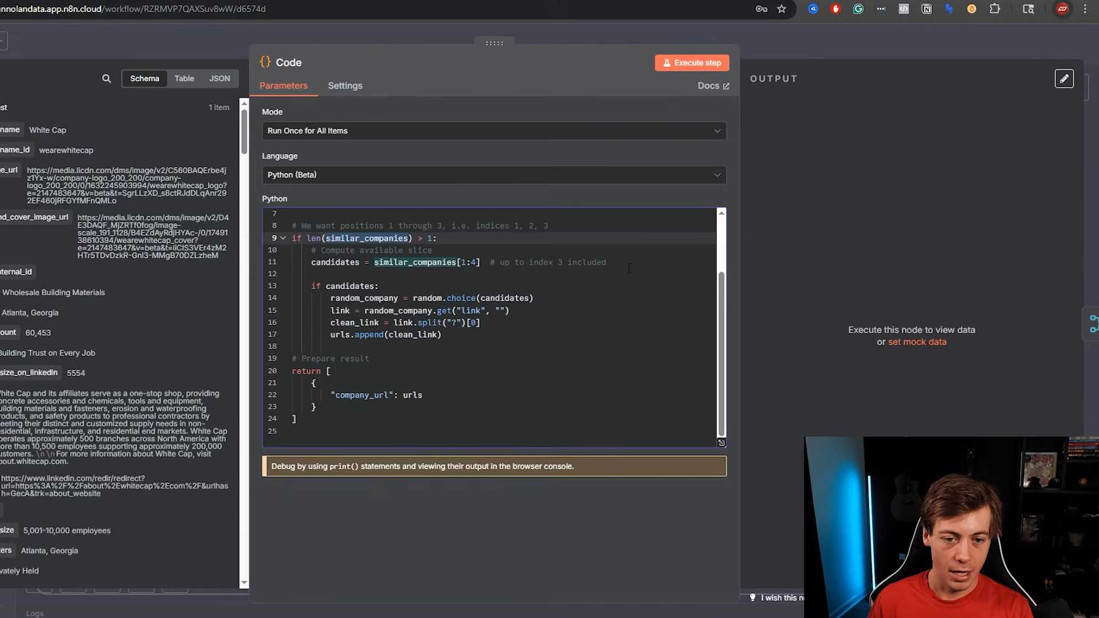
pyautogui.moveTo(628, 265); pyautogui.dragTo(475, 262)
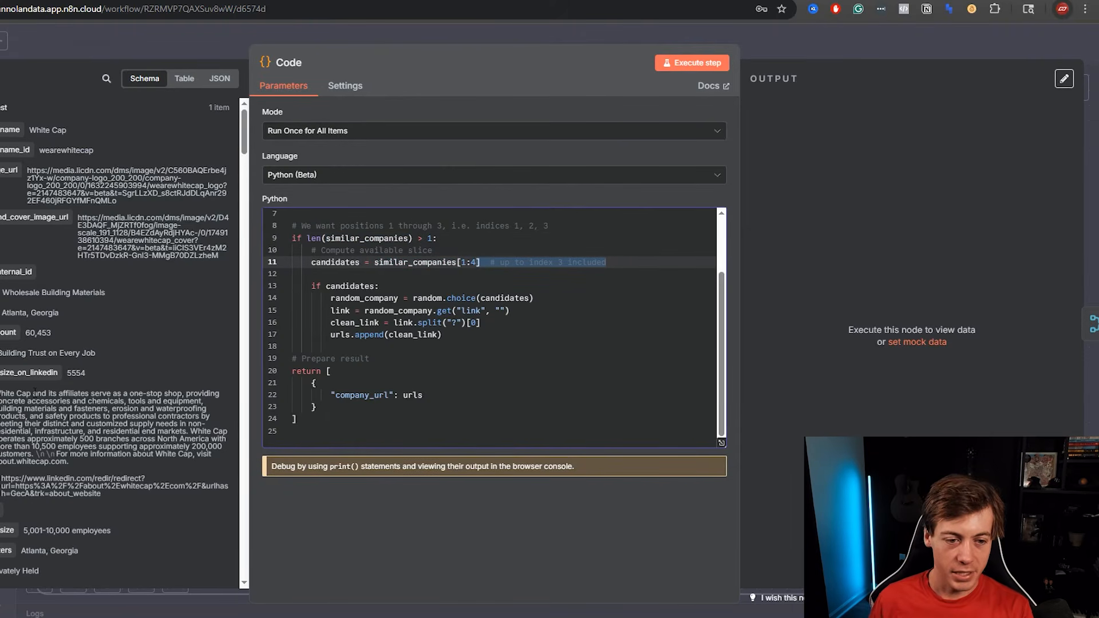
pyautogui.click(467, 348)
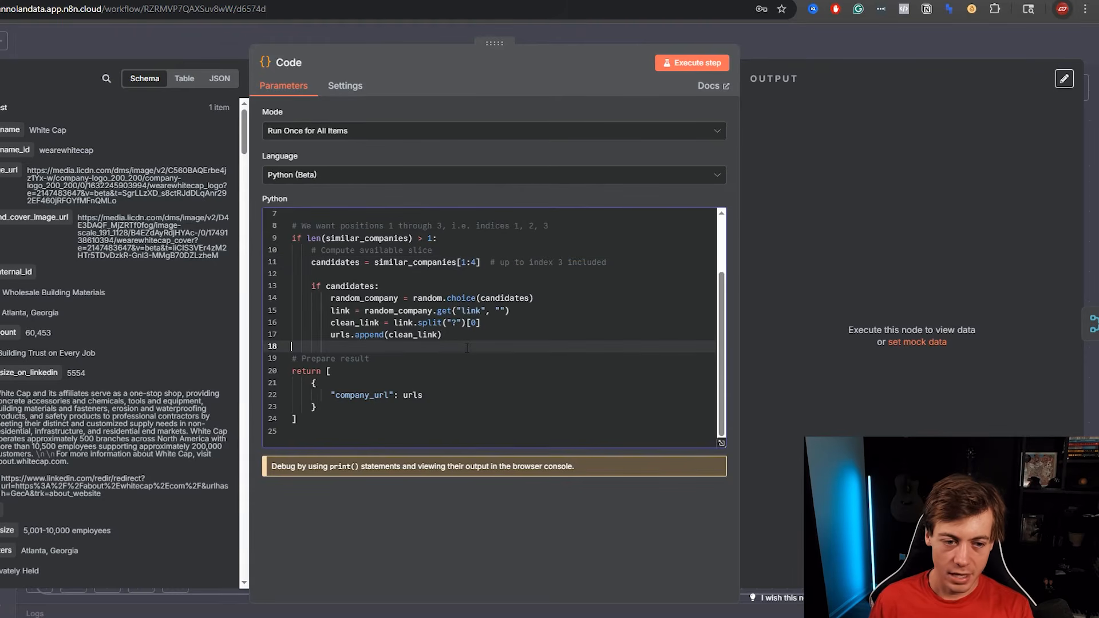
pyautogui.moveTo(297, 431); pyautogui.dragTo(288, 236)
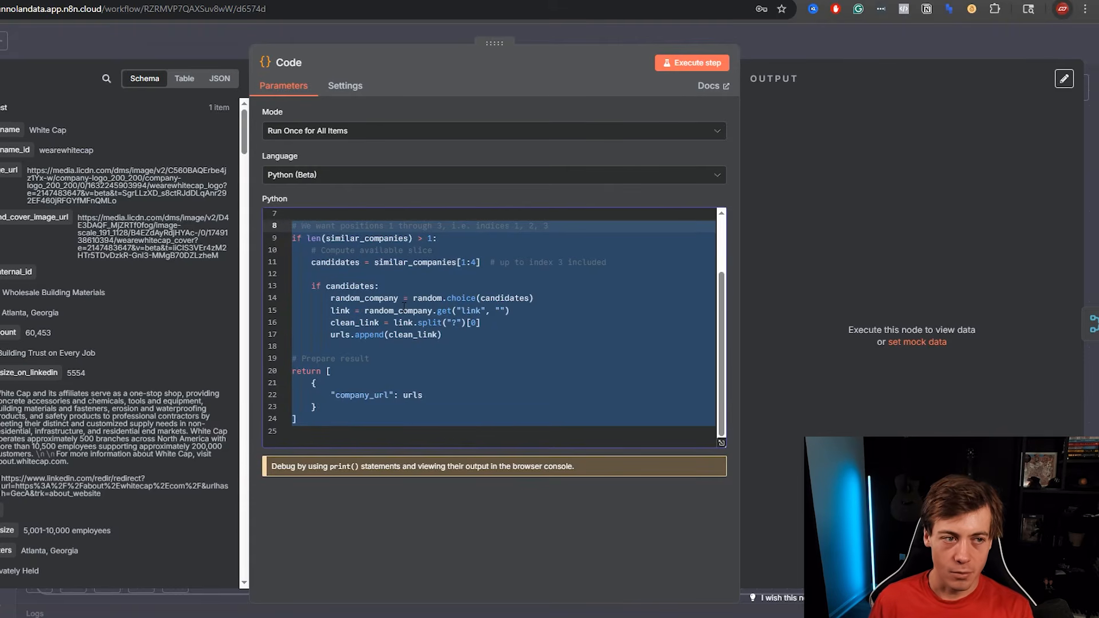
# Switch to the Lowe's LinkedIn company page and examine the companies under "Pages people also viewed".
pyautogui.hotkey('ctrl', 'Tab')
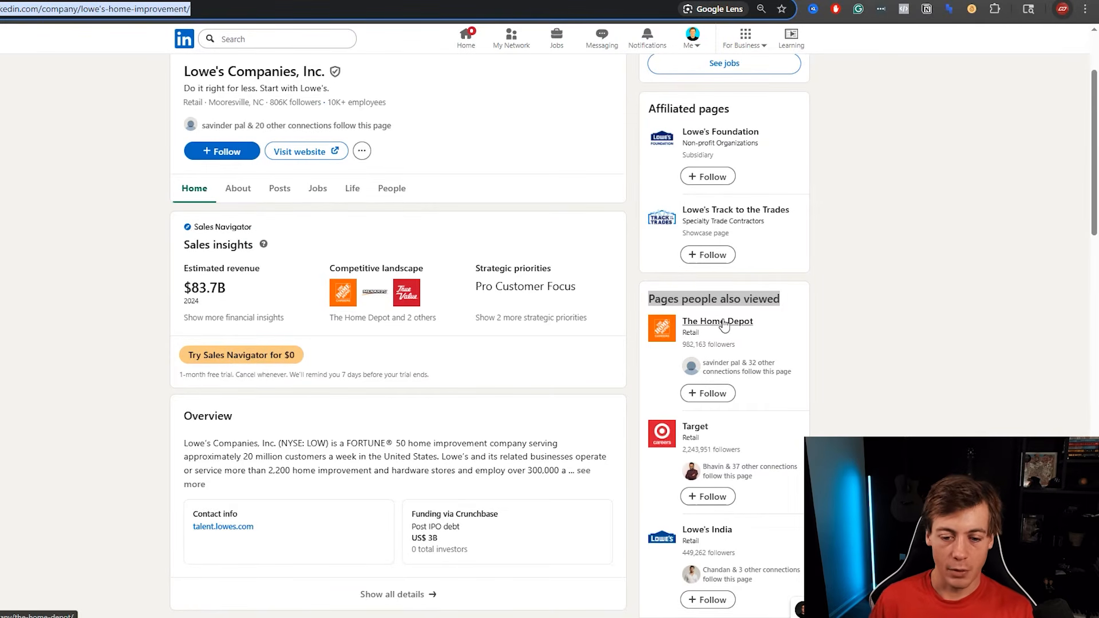
pyautogui.click(830, 384)
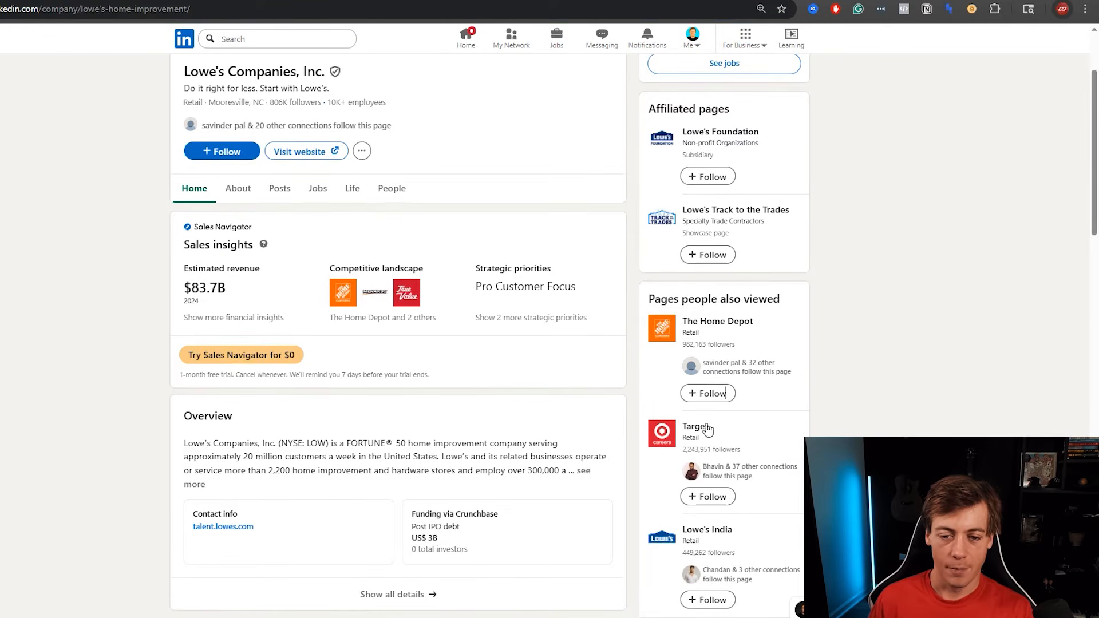
pyautogui.scroll(-3, 693, 332)
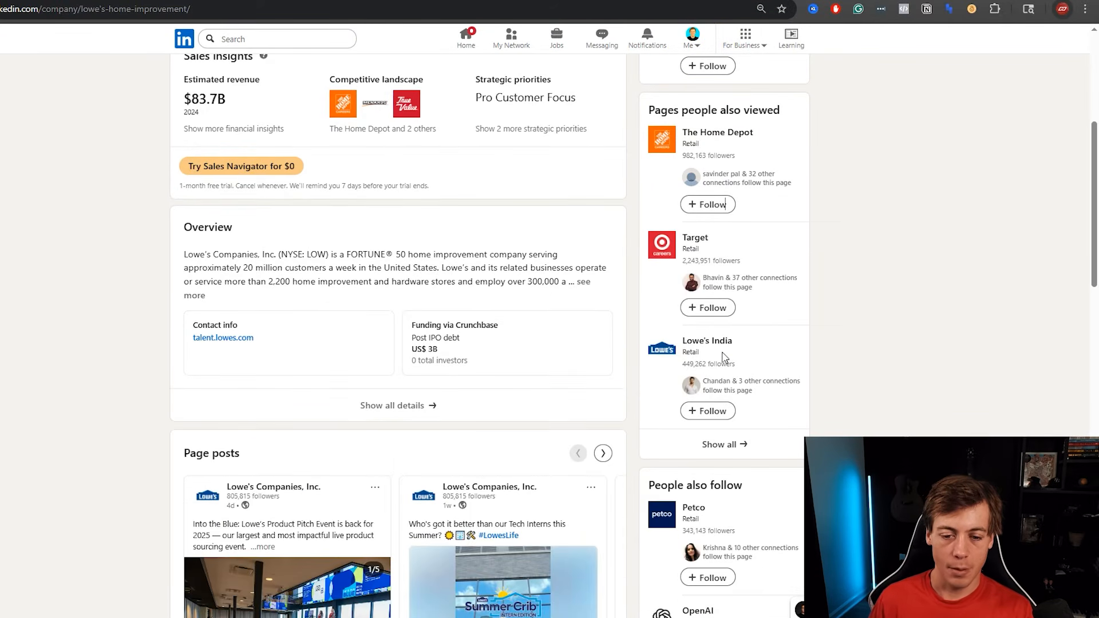
pyautogui.scroll(1, 705, 389)
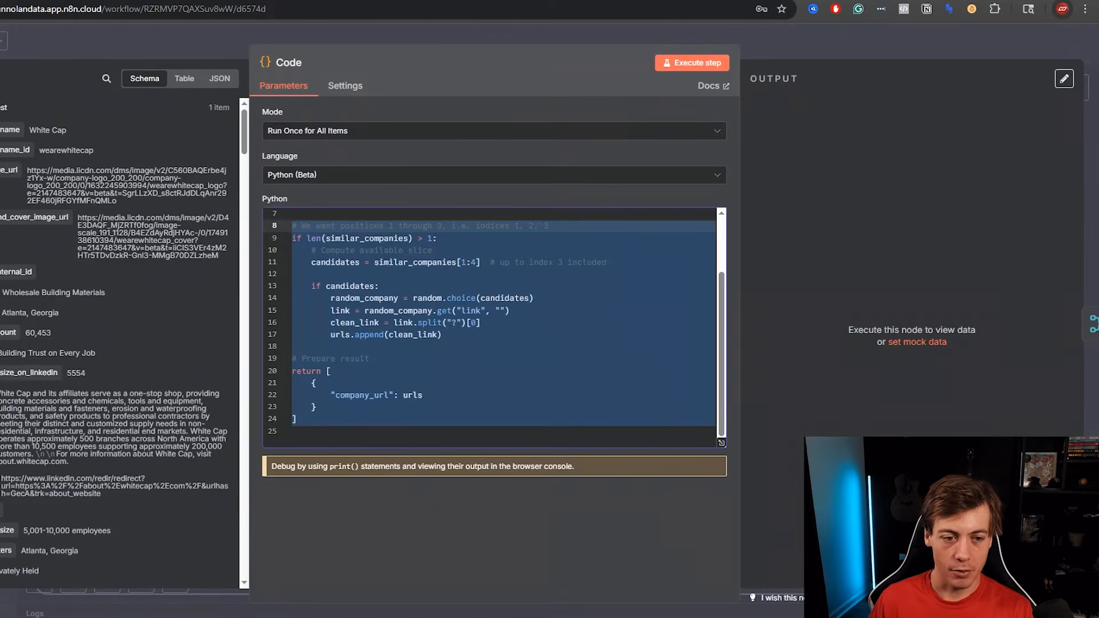
# Back in the Code node, highlight random.choice, the positions comment and the returned company_url line, and close the node.
pyautogui.click(403, 424)
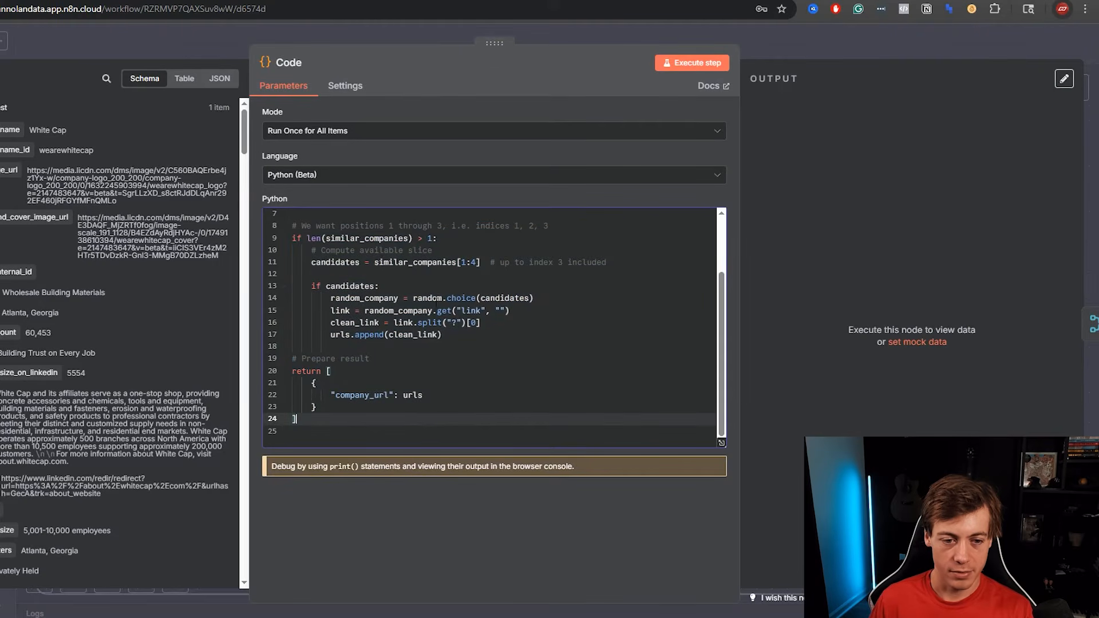
pyautogui.moveTo(412, 297); pyautogui.dragTo(475, 298)
pyautogui.click(471, 419)
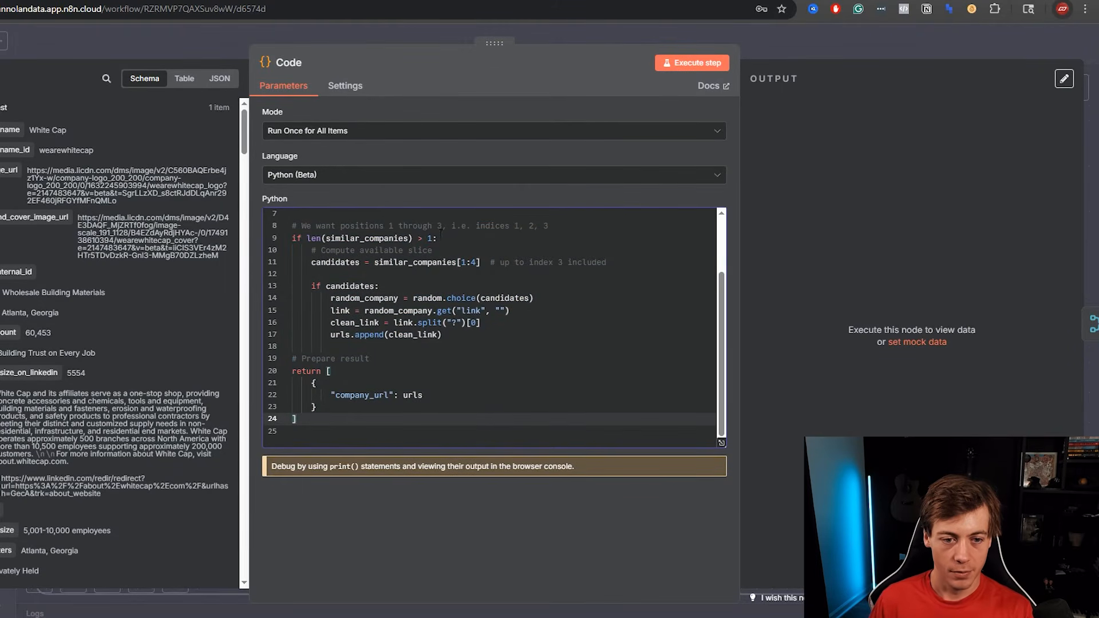
pyautogui.moveTo(548, 226); pyautogui.dragTo(339, 219)
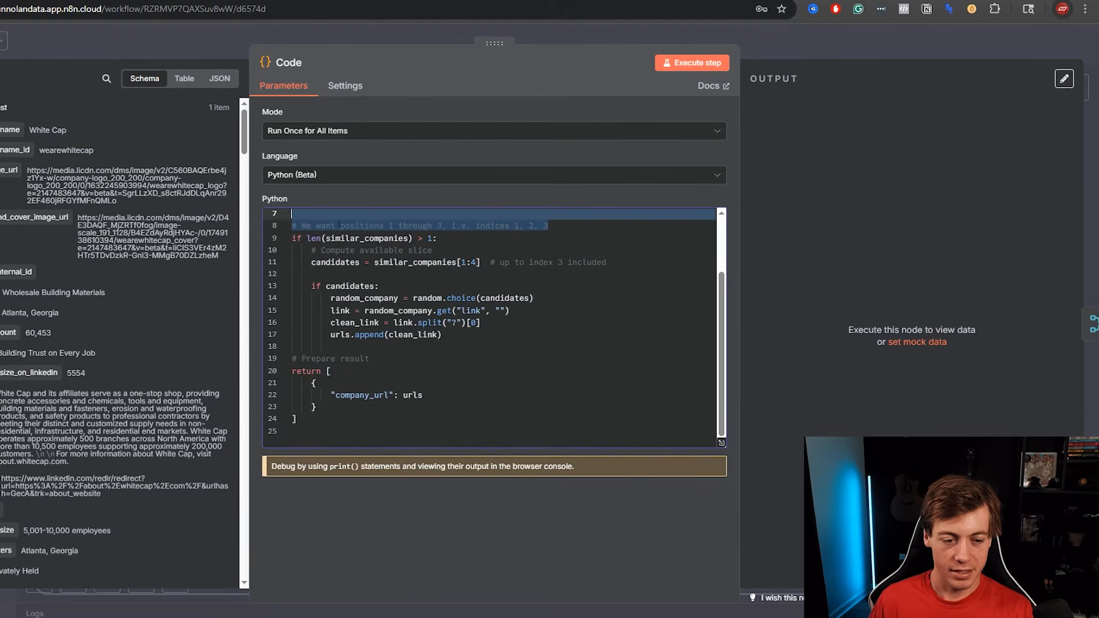
pyautogui.click(411, 421)
pyautogui.moveTo(423, 395); pyautogui.dragTo(331, 395)
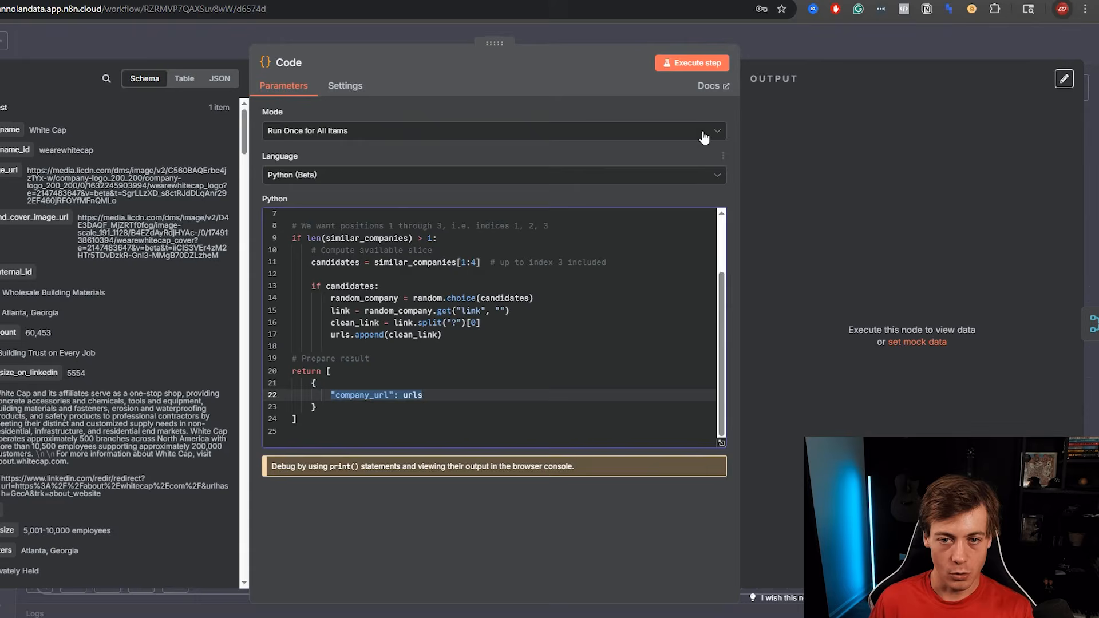
pyautogui.click(780, 40)
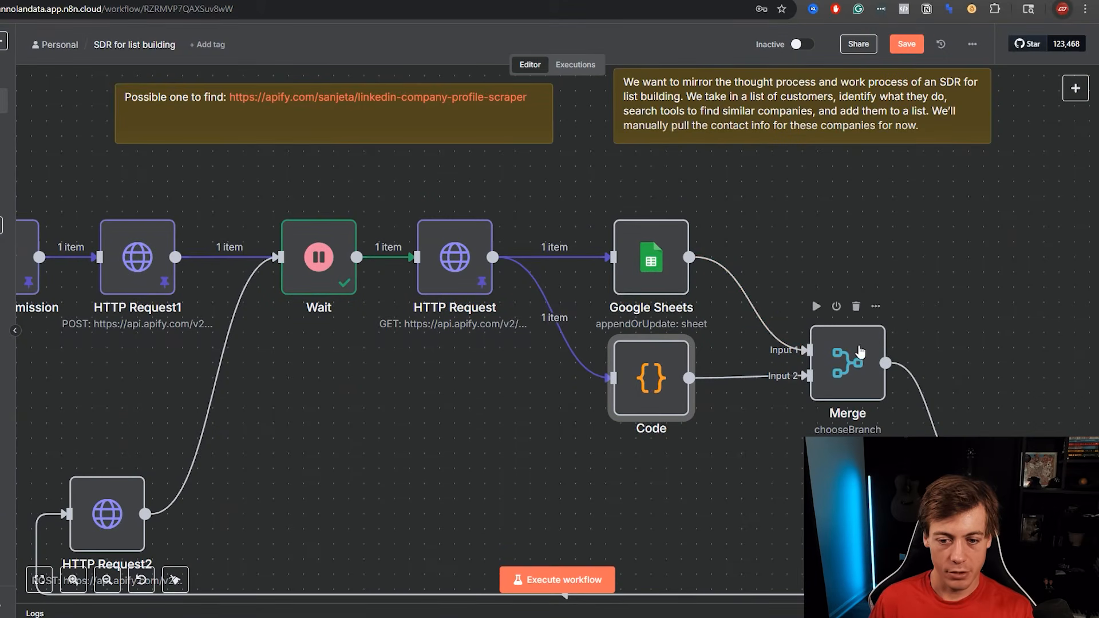
# Examine the Merge node's Choose Branch settings and the If node's condition, closing each node after viewing.
pyautogui.doubleClick(840, 341)
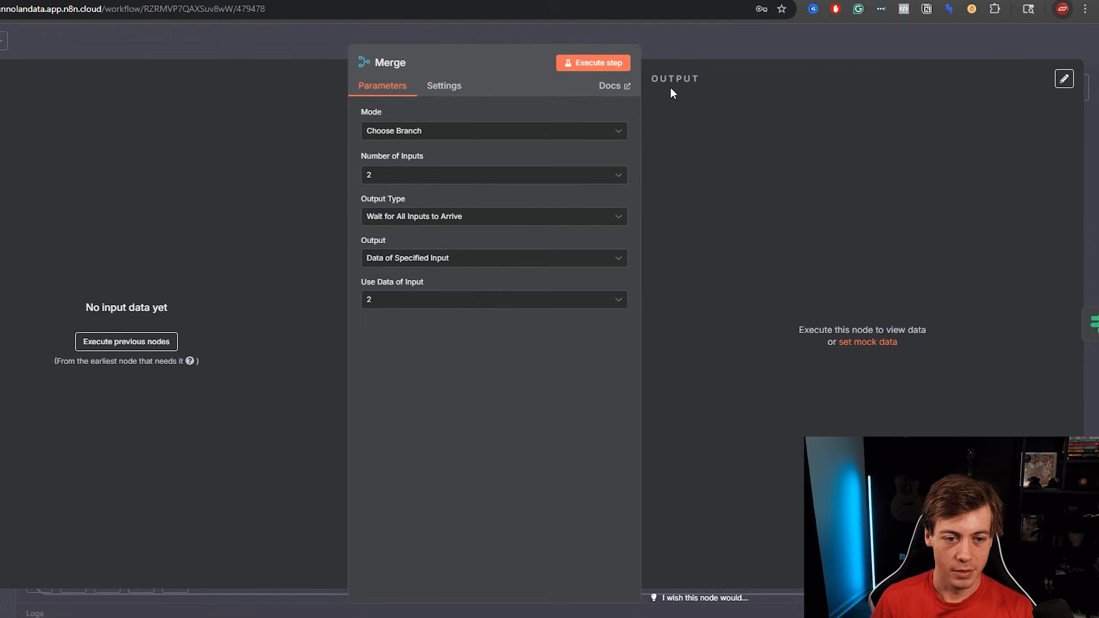
pyautogui.click(787, 40)
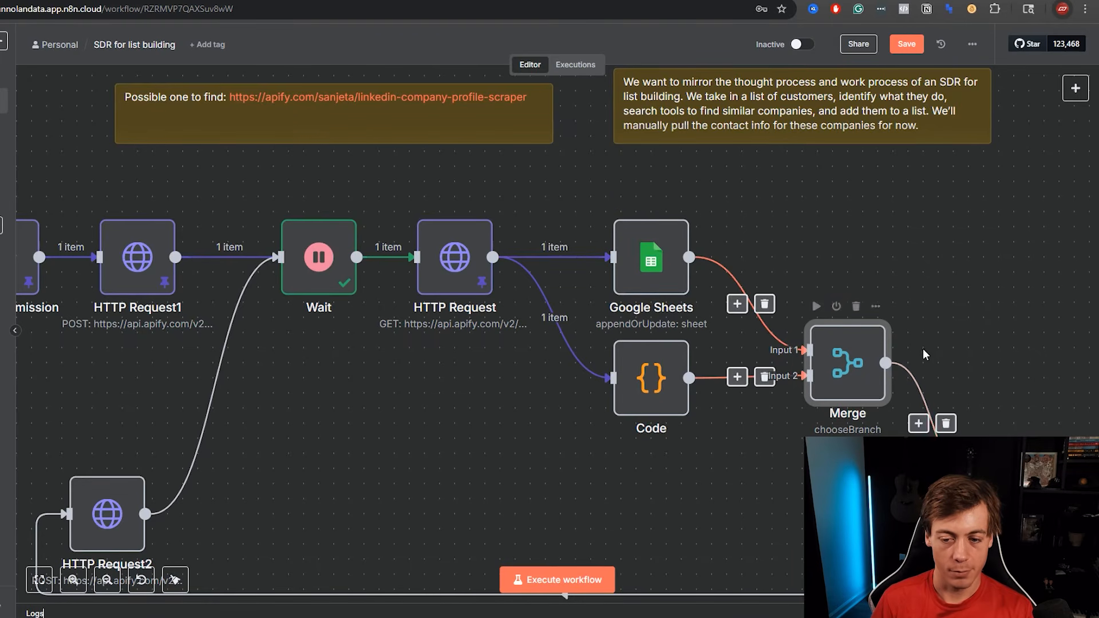
pyautogui.moveTo(988, 313); pyautogui.dragTo(800, 205)
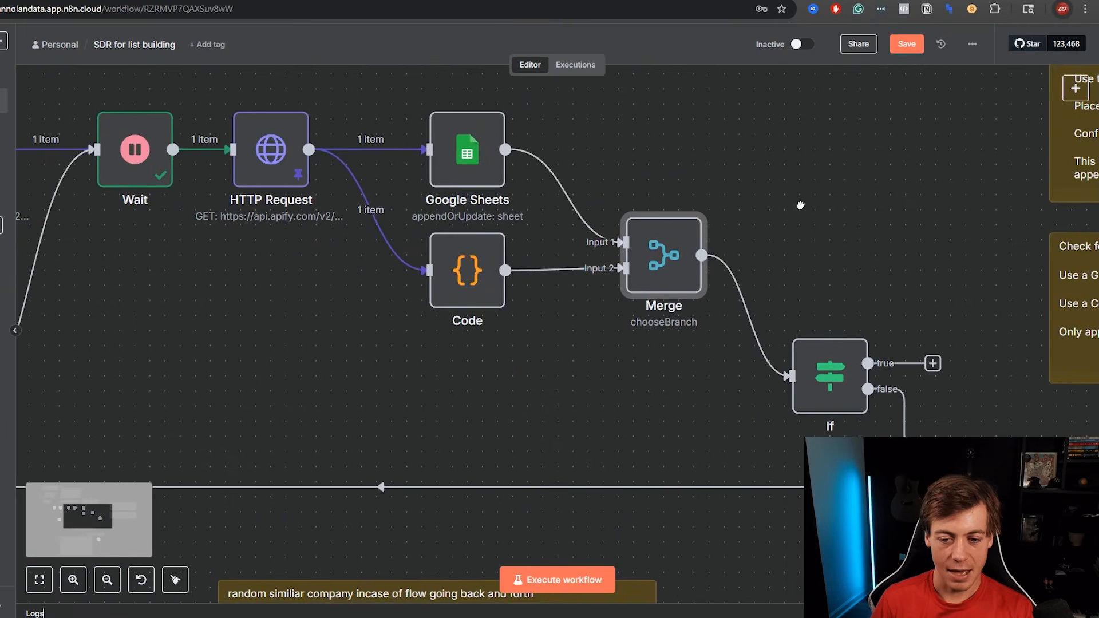
pyautogui.doubleClick(817, 403)
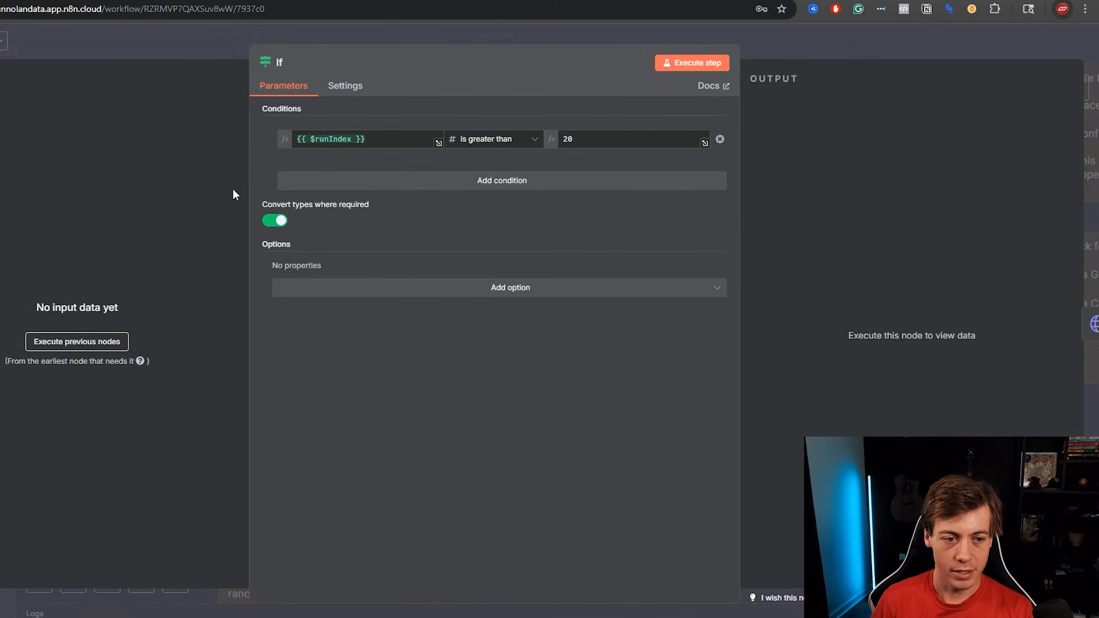
pyautogui.click(881, 42)
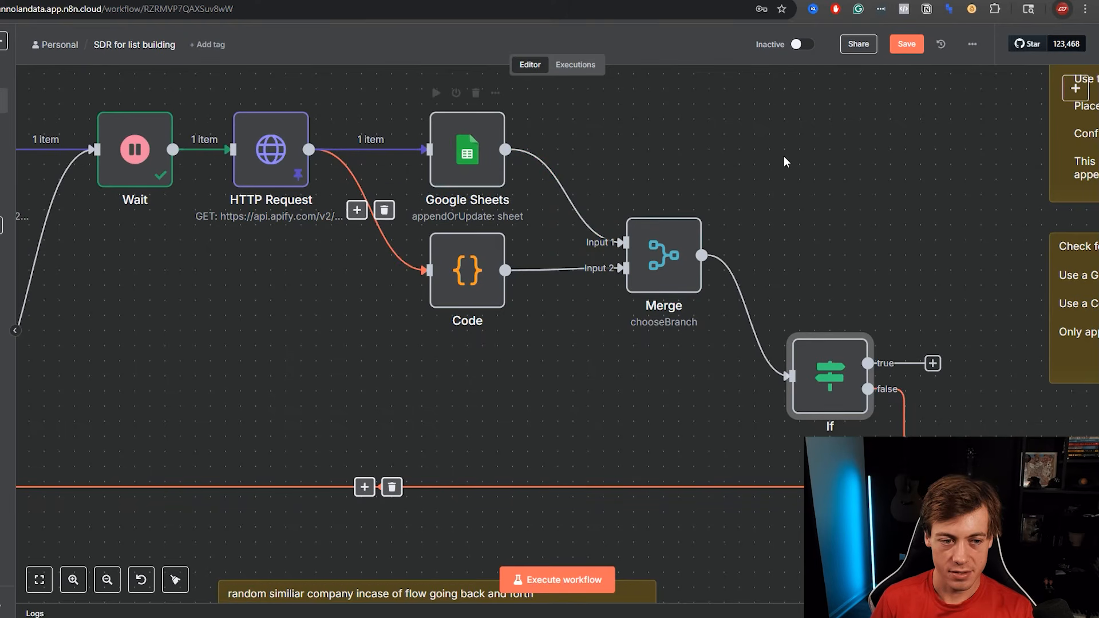
# Reopen the If node to examine the $runIndex description and the greater-than comparison value, and return to the workflow canvas.
pyautogui.doubleClick(830, 365)
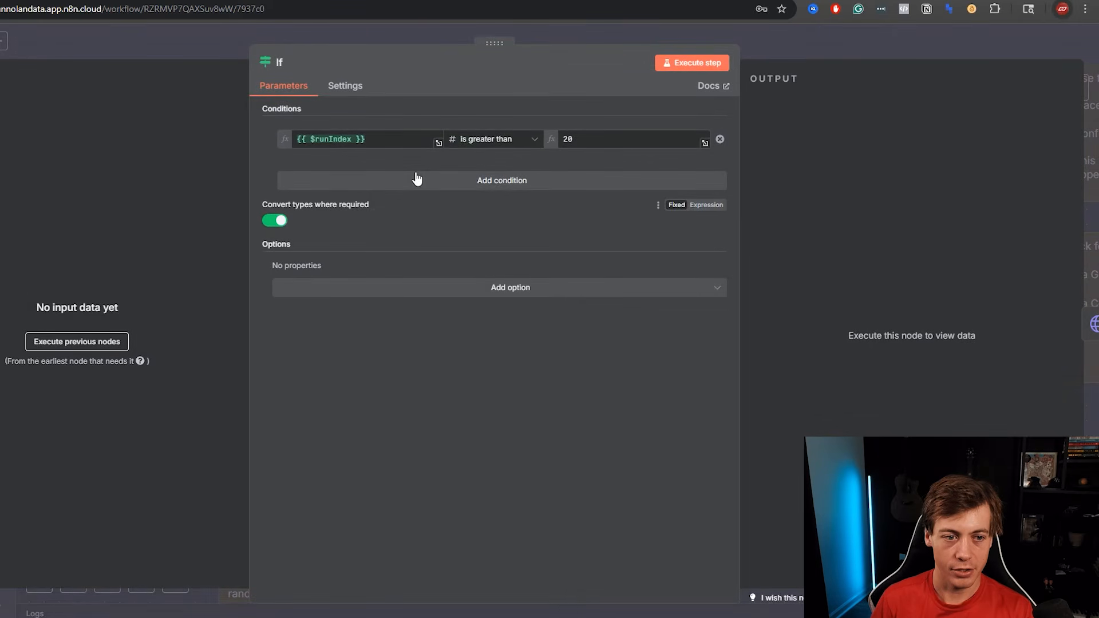
pyautogui.moveTo(322, 138)
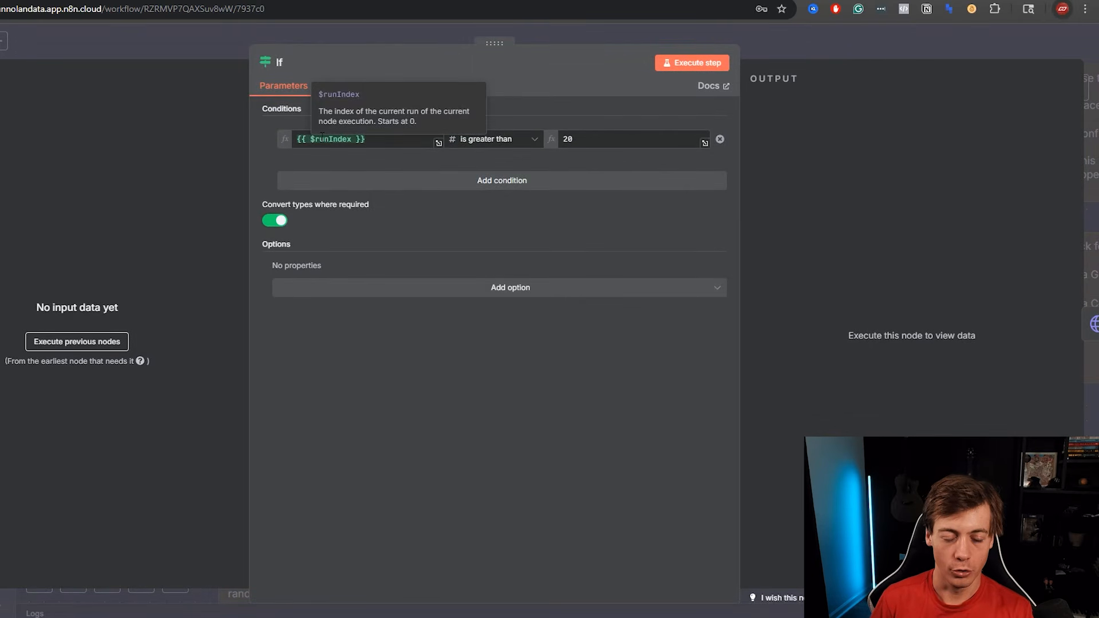
pyautogui.click(763, 32)
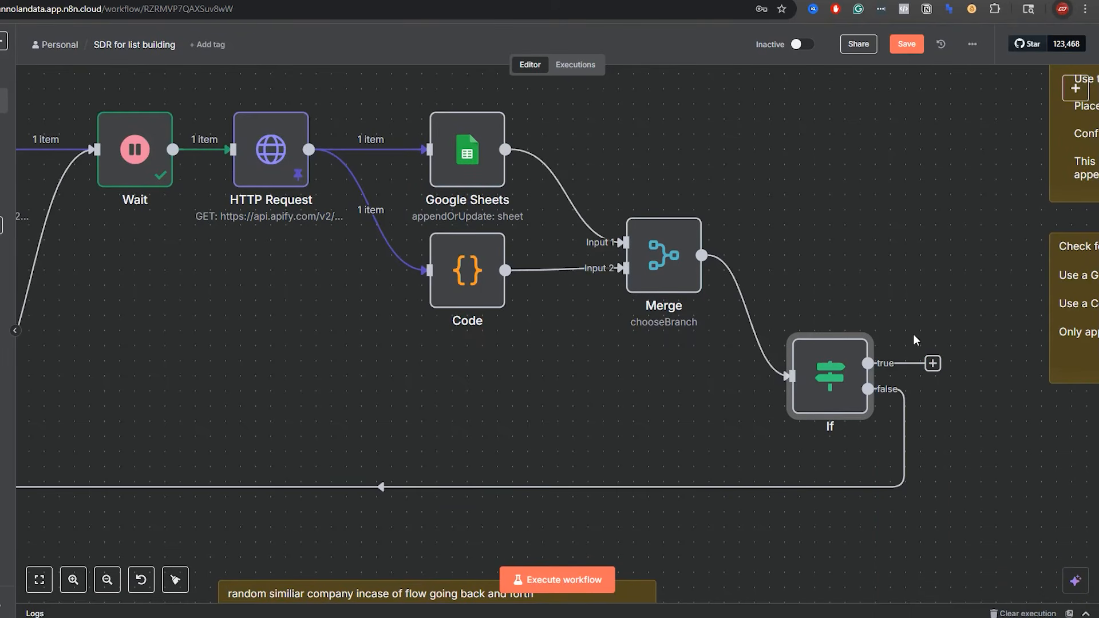
pyautogui.doubleClick(856, 387)
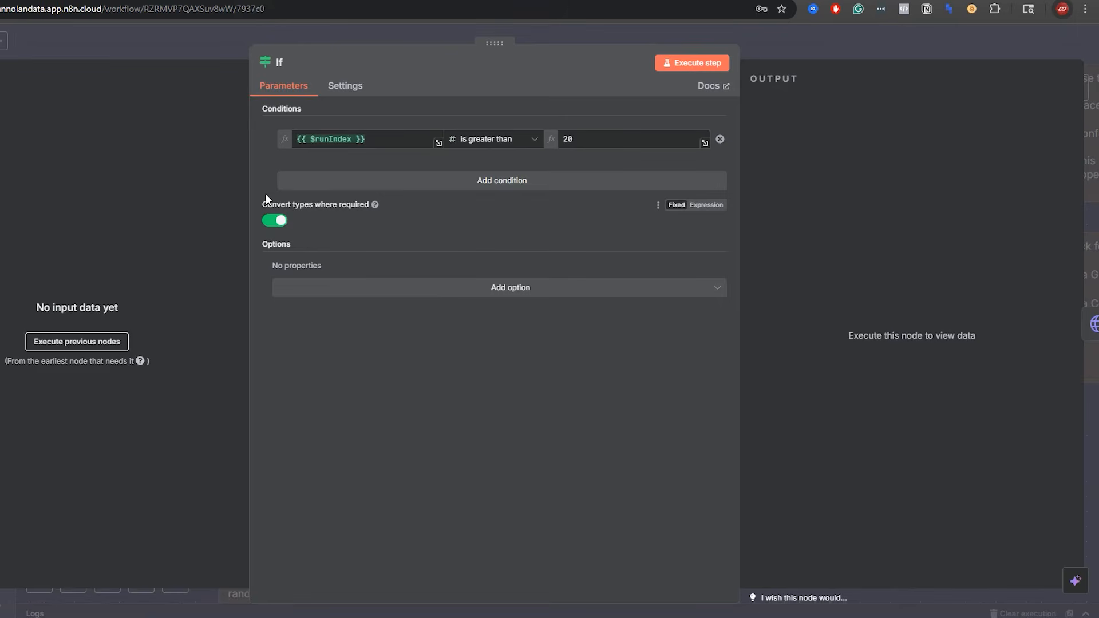
pyautogui.doubleClick(566, 139)
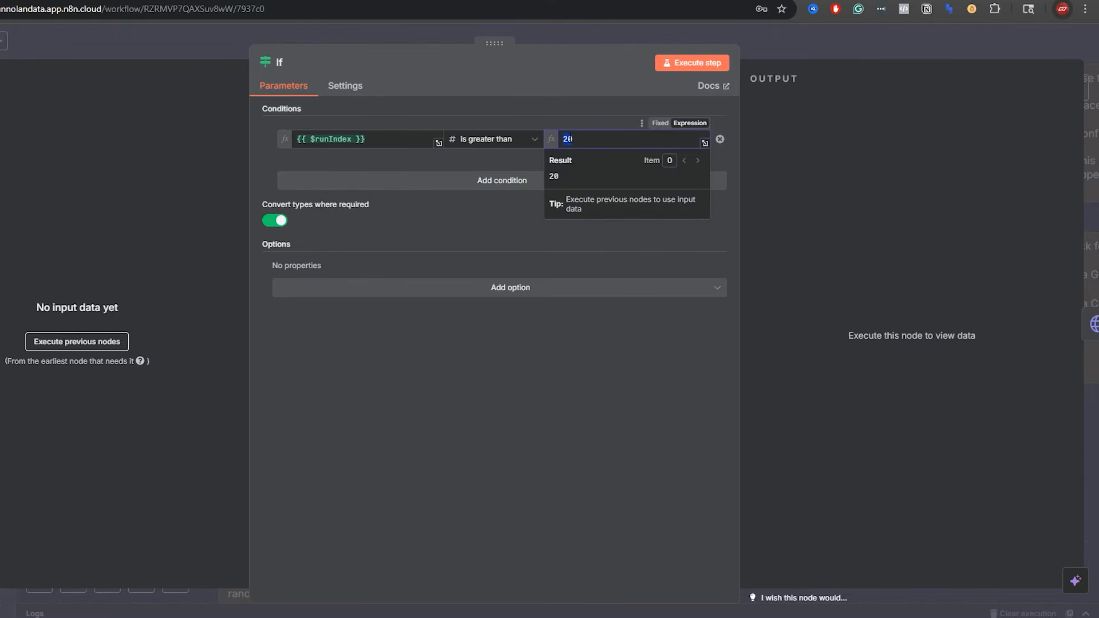
pyautogui.click(808, 47)
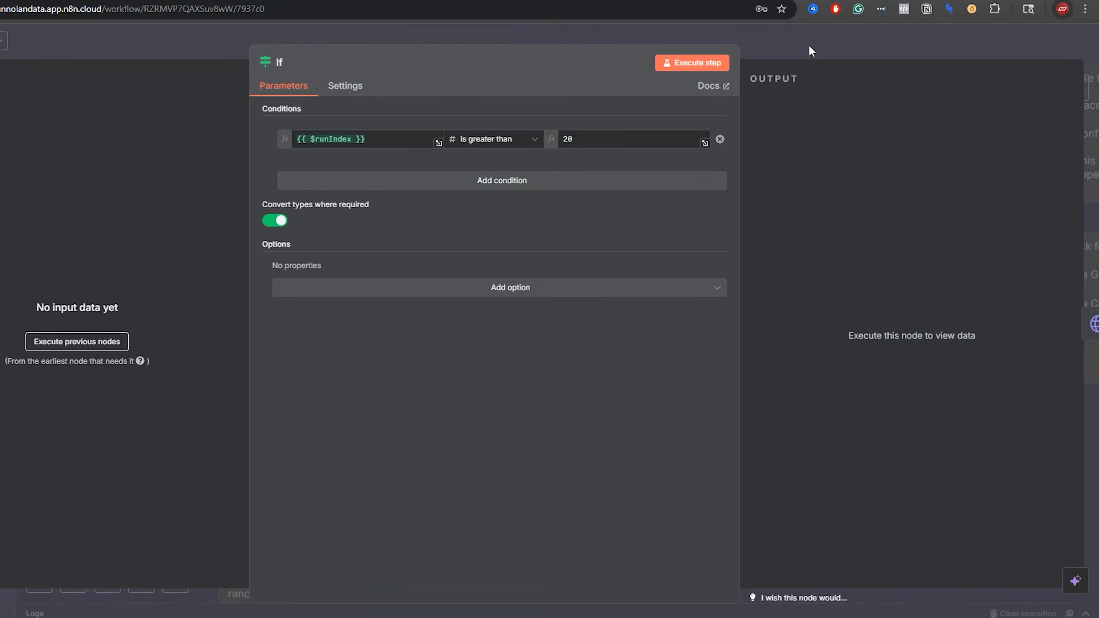
pyautogui.click(808, 47)
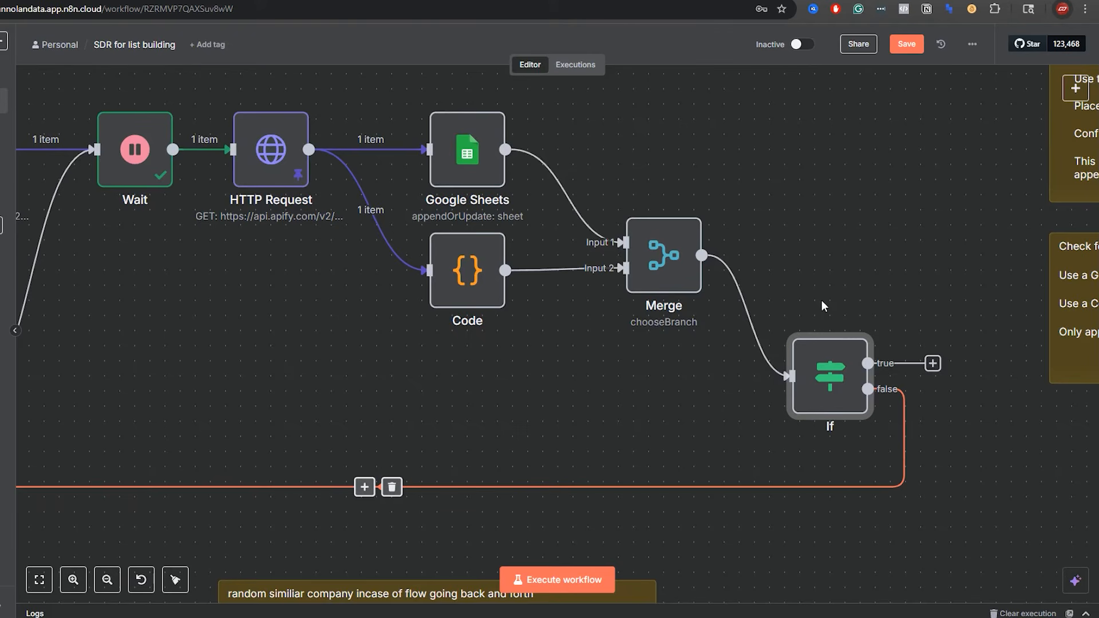
# Open the Code node, execute it, pin its output data, and return to the workflow canvas.
pyautogui.click(476, 307)
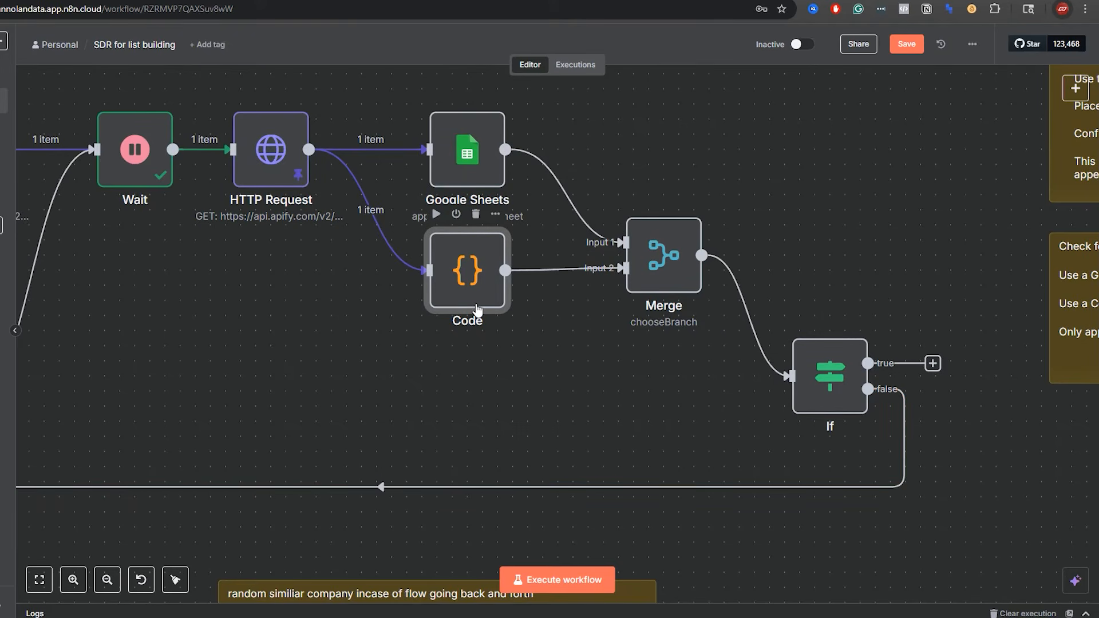
pyautogui.doubleClick(476, 309)
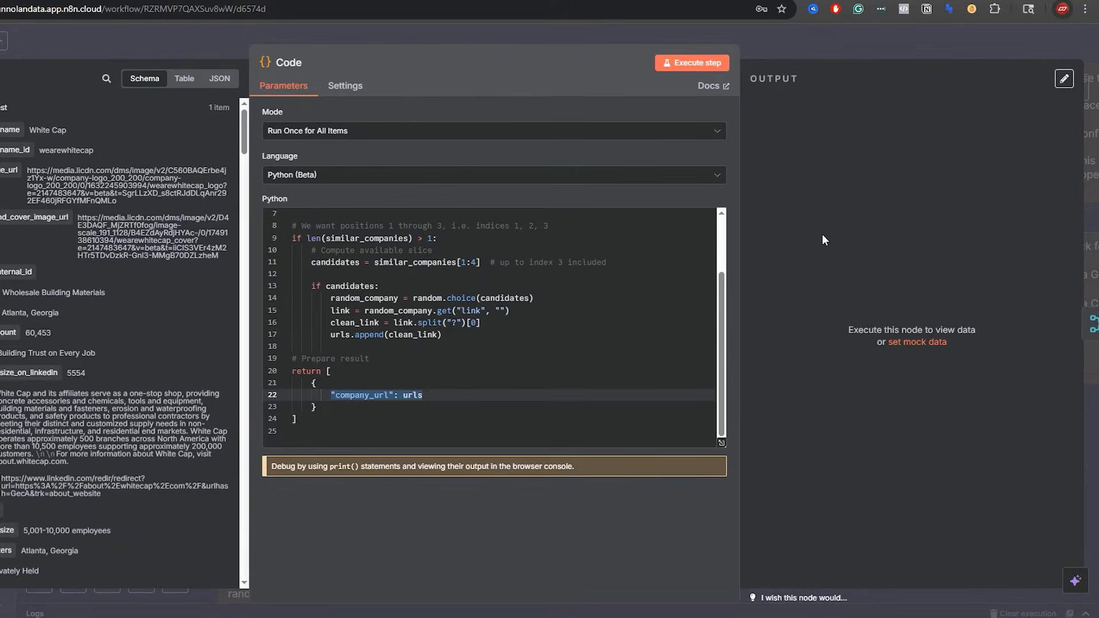
pyautogui.click(800, 52)
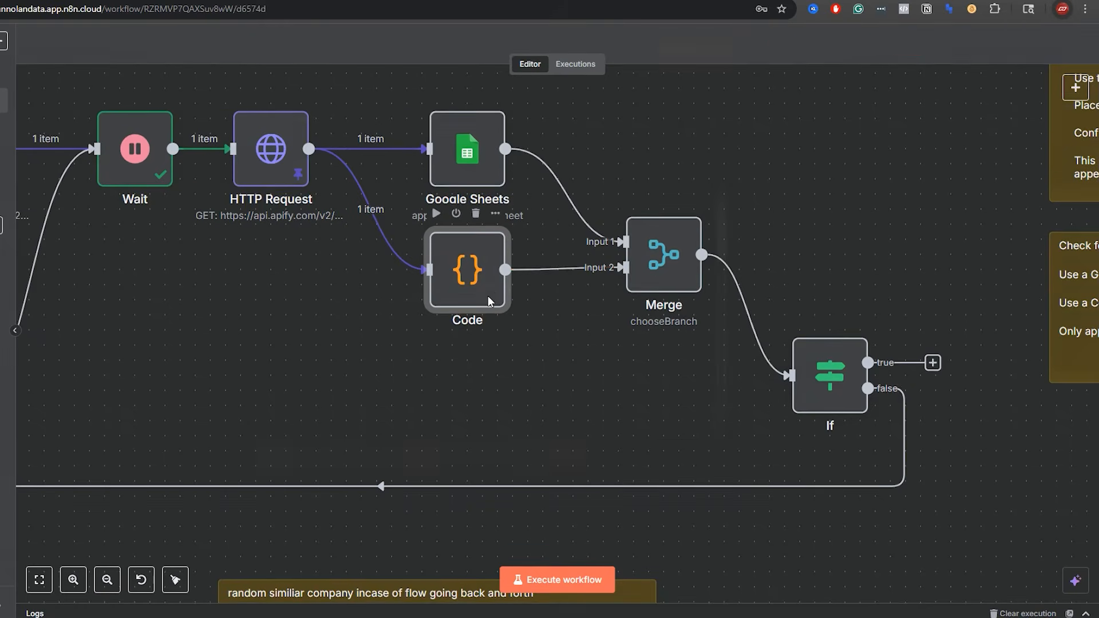
pyautogui.doubleClick(493, 300)
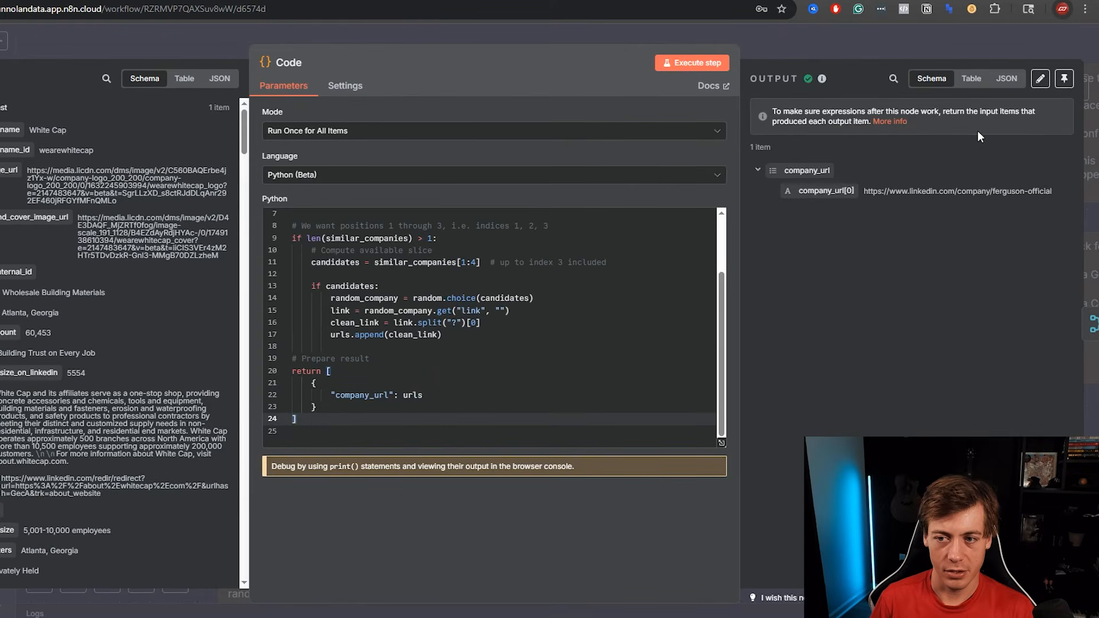
pyautogui.click(1064, 78)
pyautogui.click(849, 38)
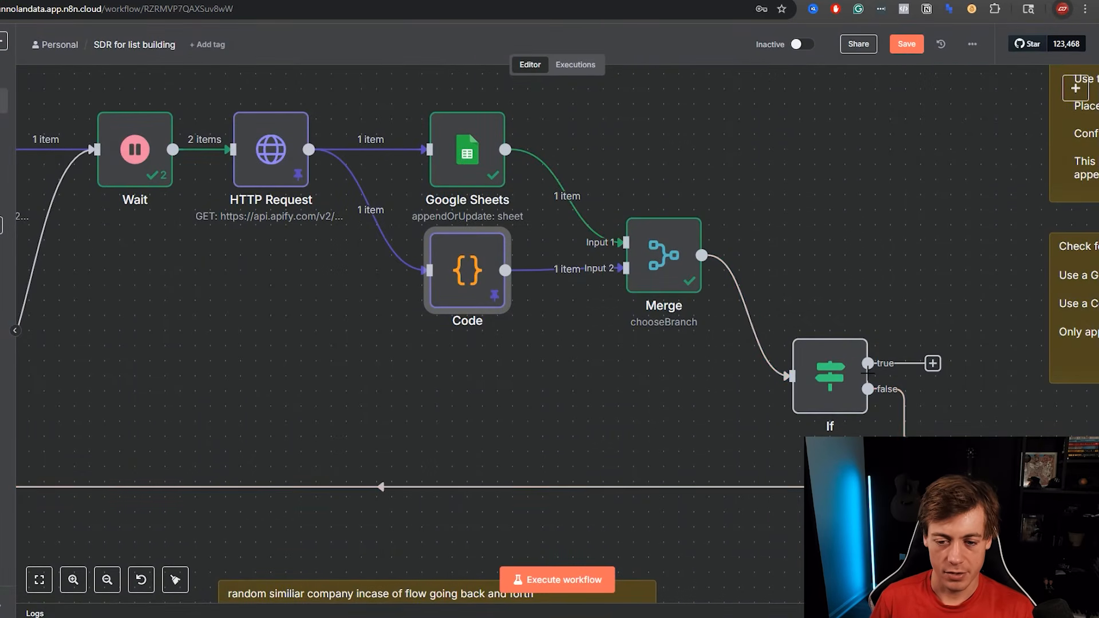
# Open the HTTP Request2 node, examine the company_url expression in its JSON body, and close the node.
pyautogui.moveTo(472, 430); pyautogui.dragTo(815, 348)
pyautogui.moveTo(499, 319); pyautogui.dragTo(736, 387)
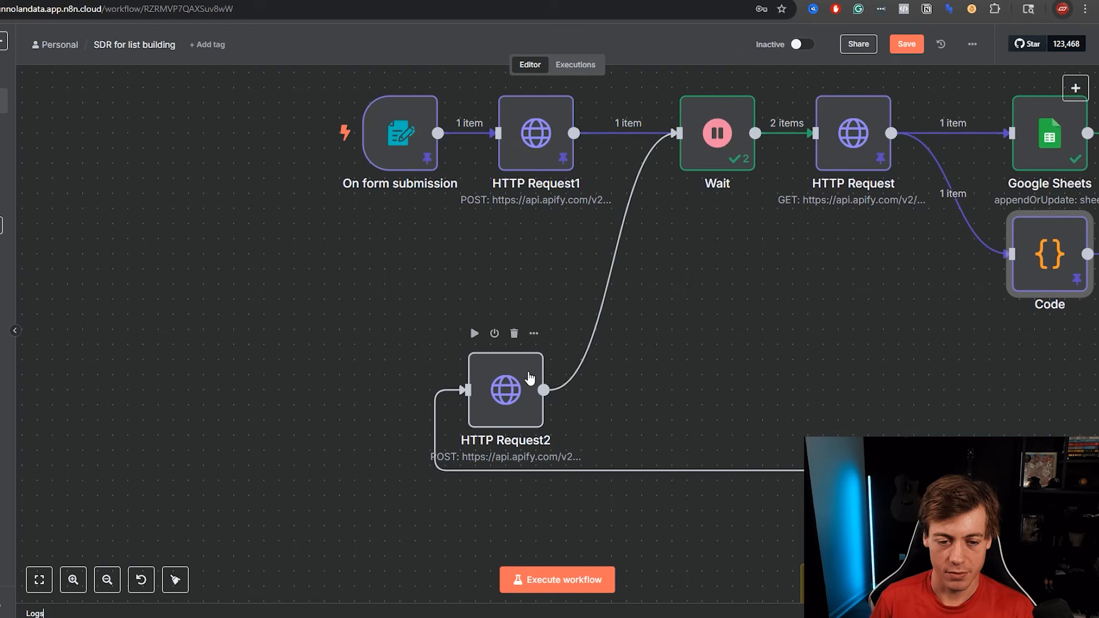
pyautogui.doubleClick(529, 378)
pyautogui.scroll(-5, 528, 371)
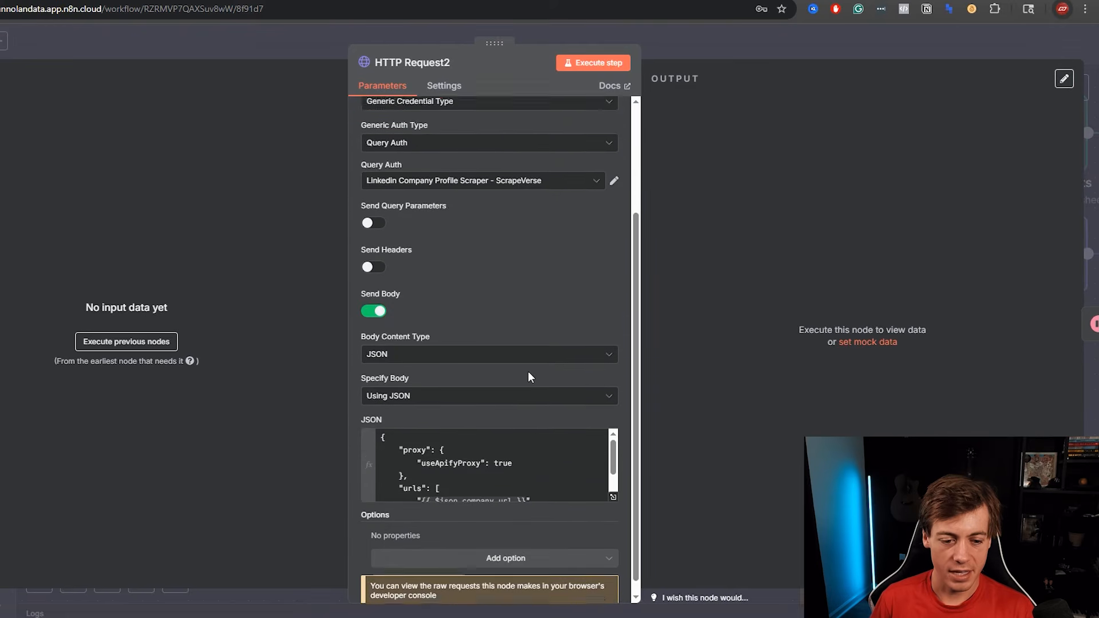
pyautogui.scroll(-1, 520, 436)
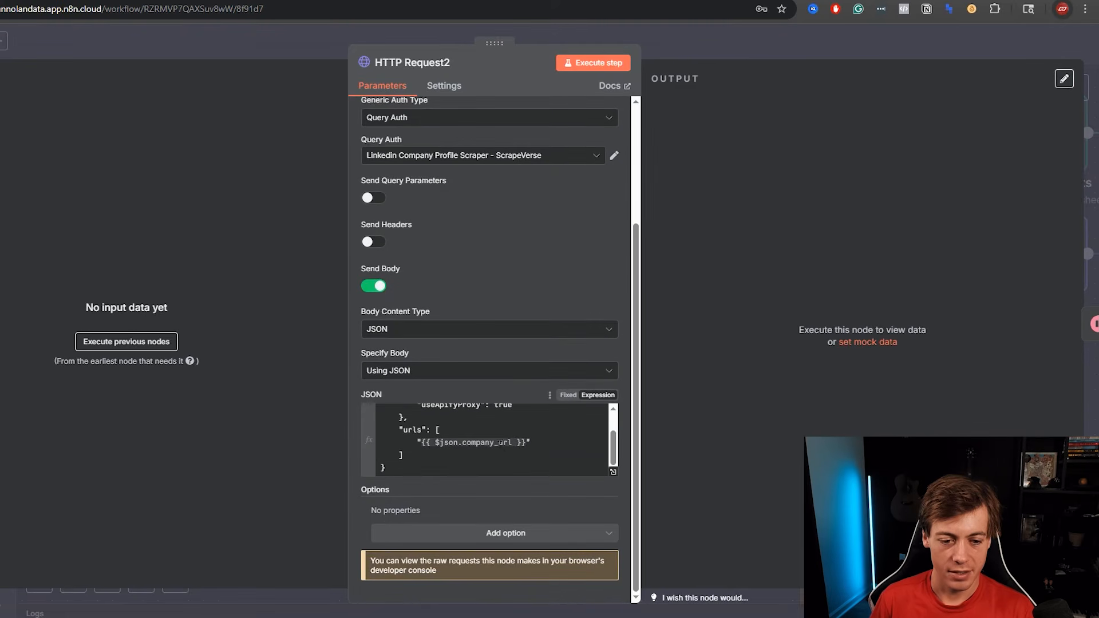
pyautogui.click(794, 57)
# Move the HTTP Request2 node up so that it sits directly below HTTP Request1.
pyautogui.moveTo(891, 346); pyautogui.dragTo(528, 353)
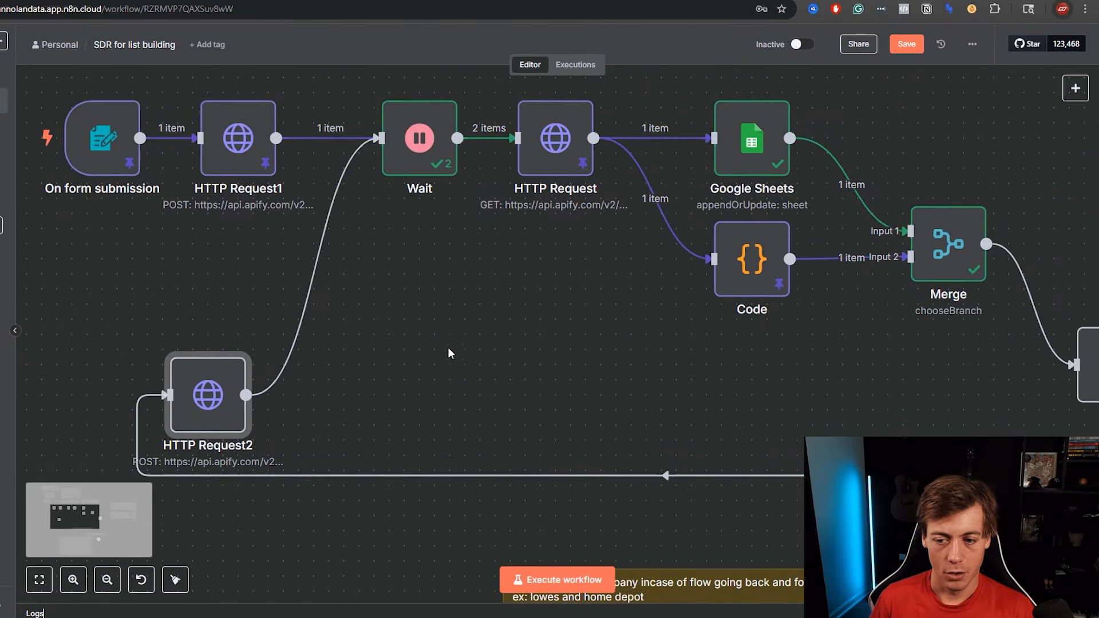
pyautogui.moveTo(762, 389); pyautogui.dragTo(611, 372)
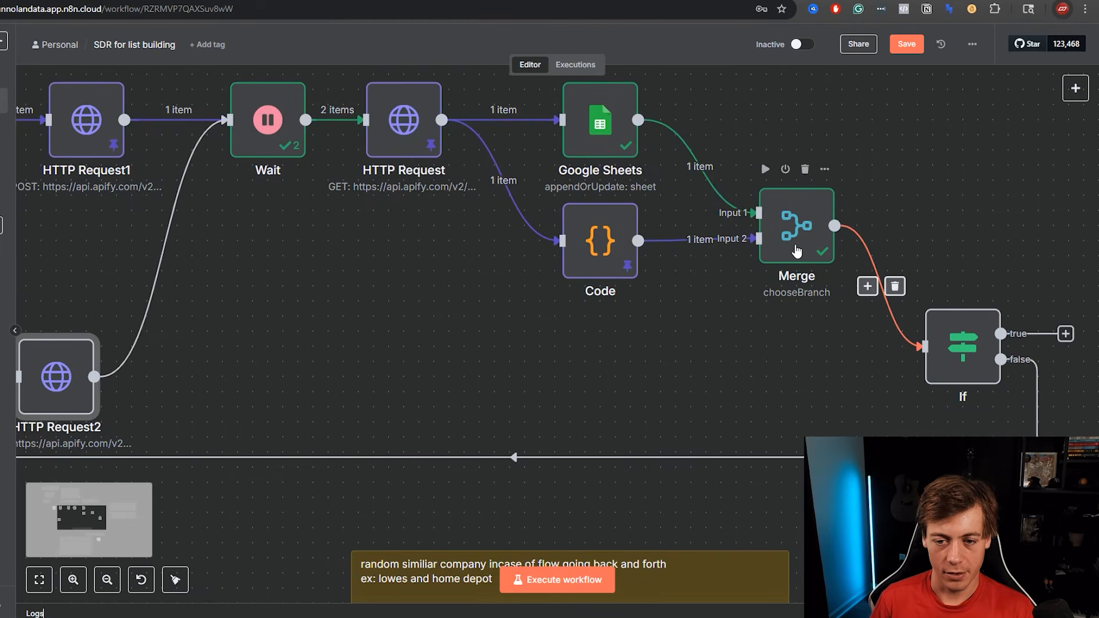
pyautogui.moveTo(562, 330); pyautogui.dragTo(929, 342)
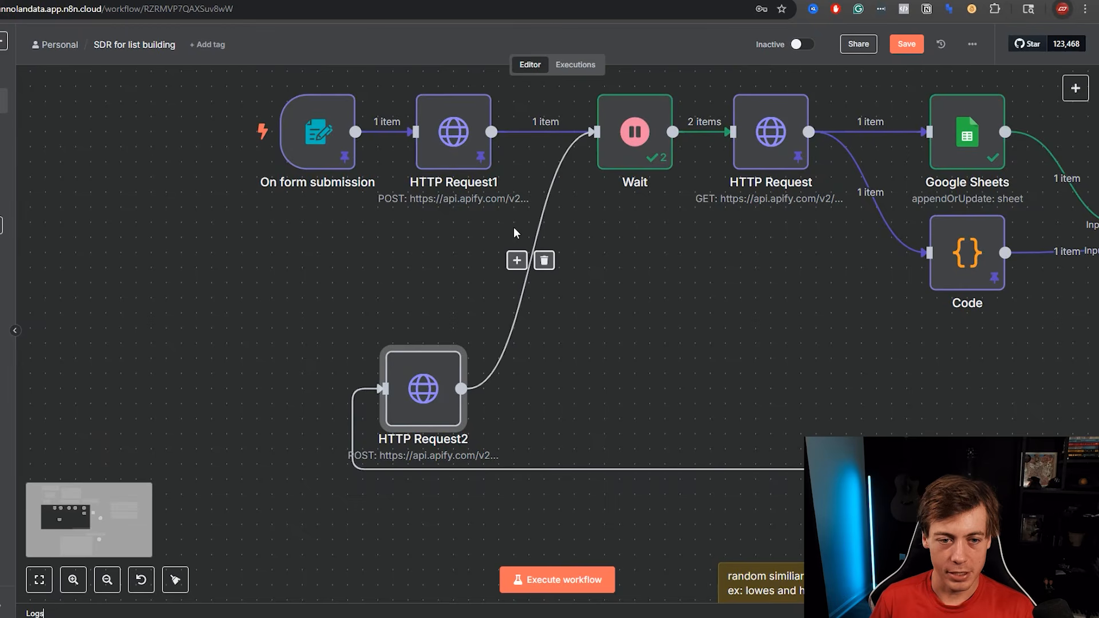
pyautogui.moveTo(426, 360); pyautogui.dragTo(456, 268)
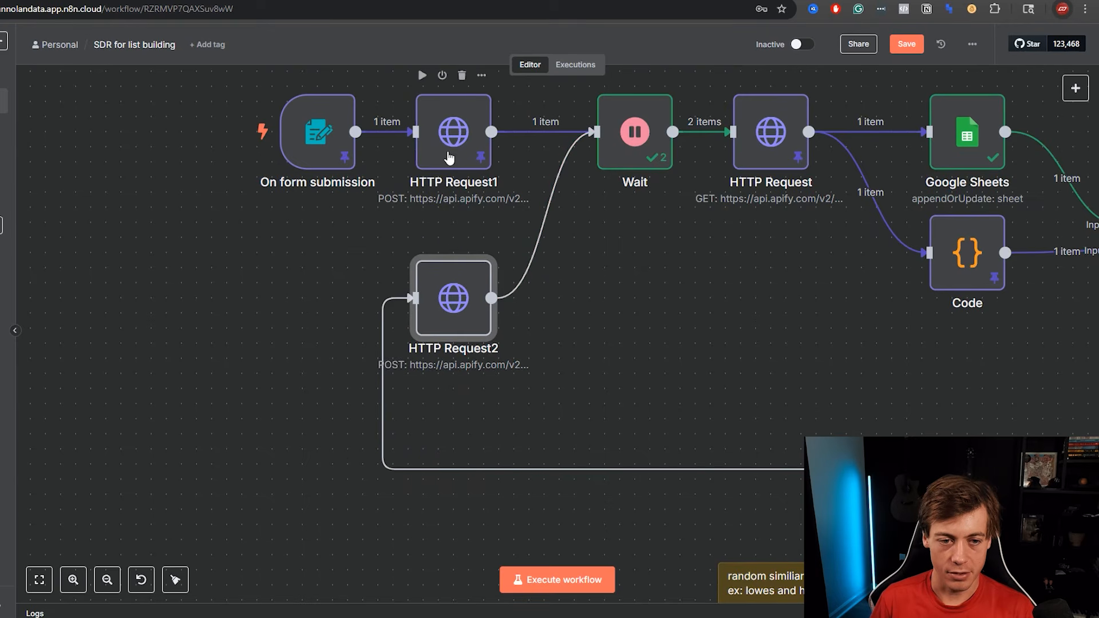
# Compare the JSON body settings of HTTP Request1 and HTTP Request2, closing each node after viewing.
pyautogui.doubleClick(449, 158)
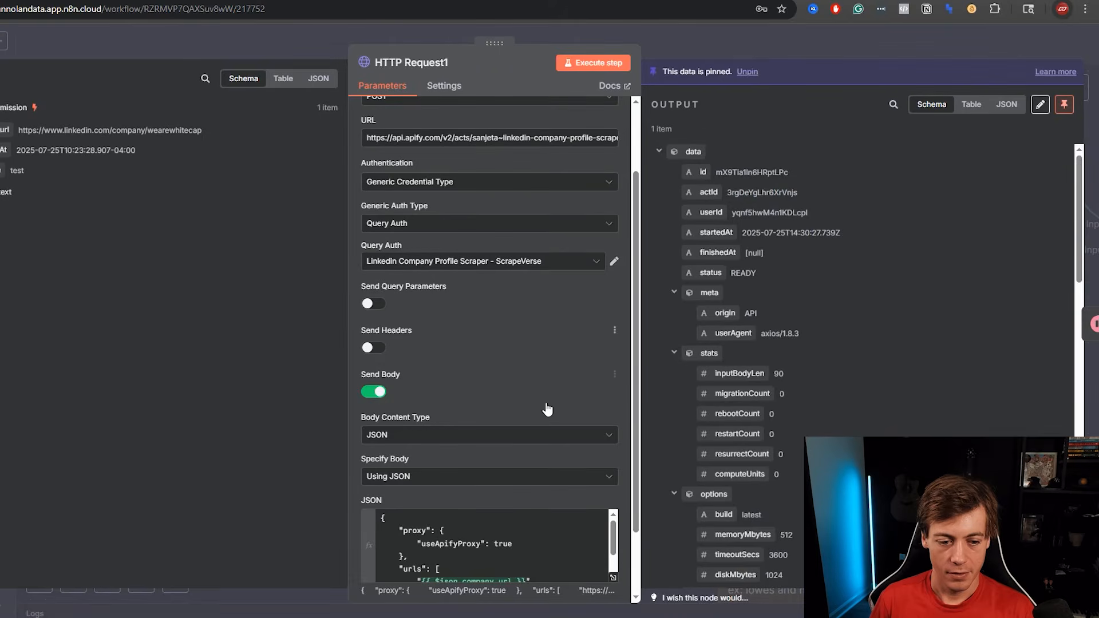
pyautogui.scroll(-2, 547, 409)
pyautogui.click(741, 54)
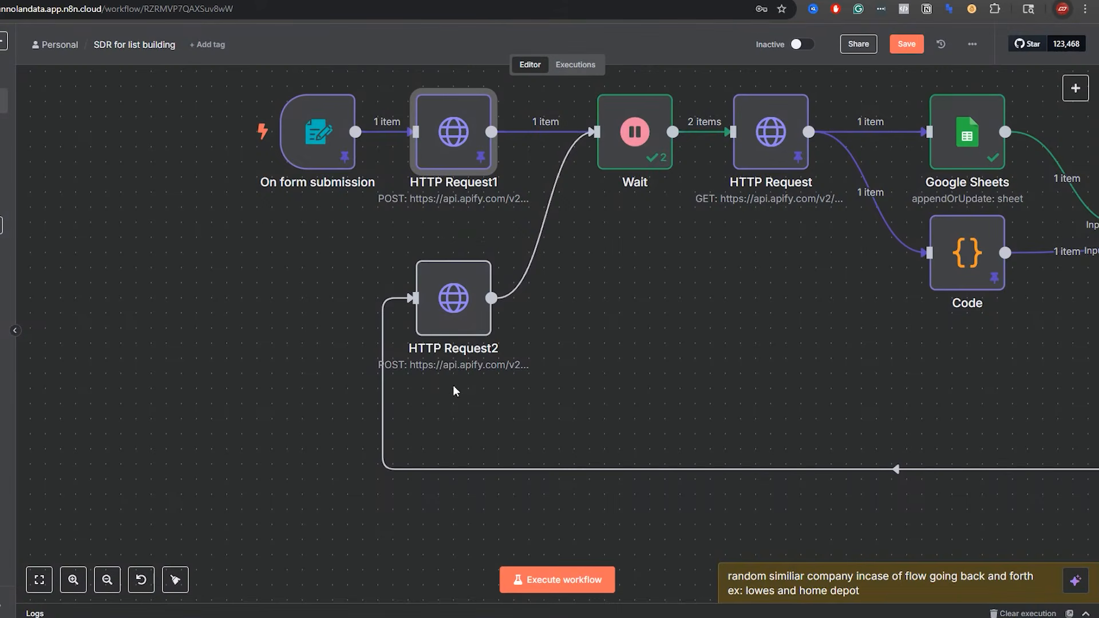
pyautogui.doubleClick(453, 327)
pyautogui.scroll(-3, 545, 379)
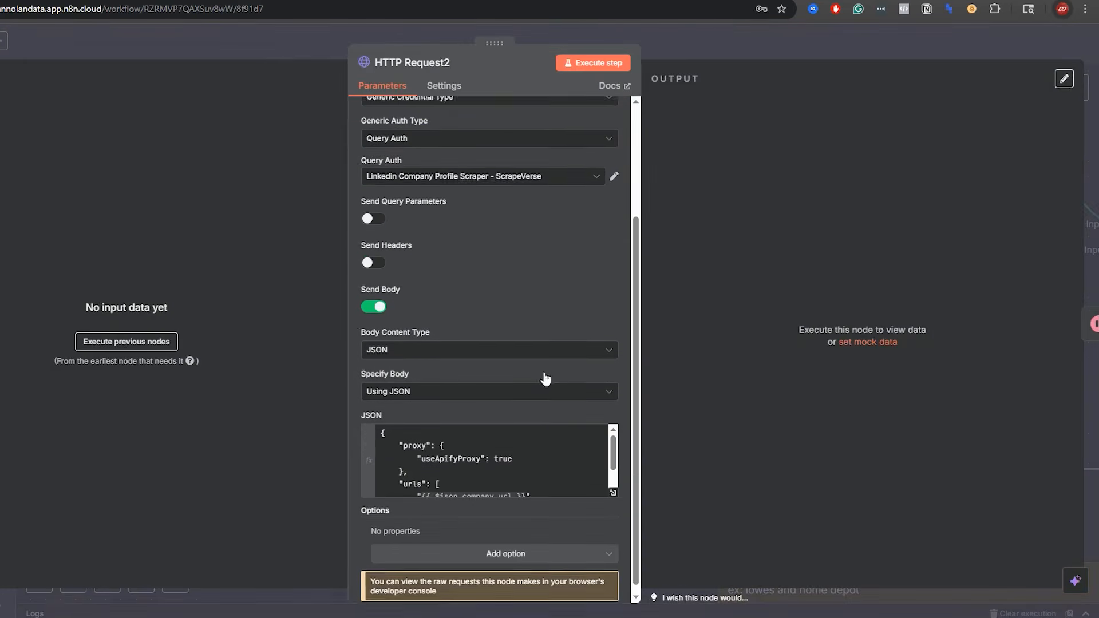
pyautogui.scroll(-3, 546, 379)
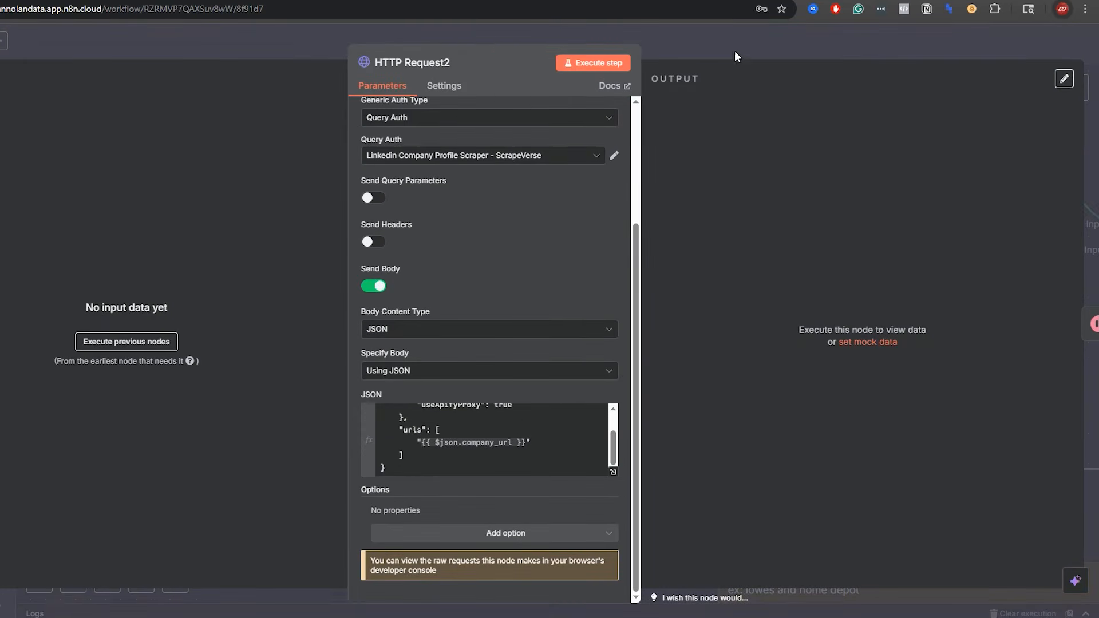
pyautogui.click(730, 49)
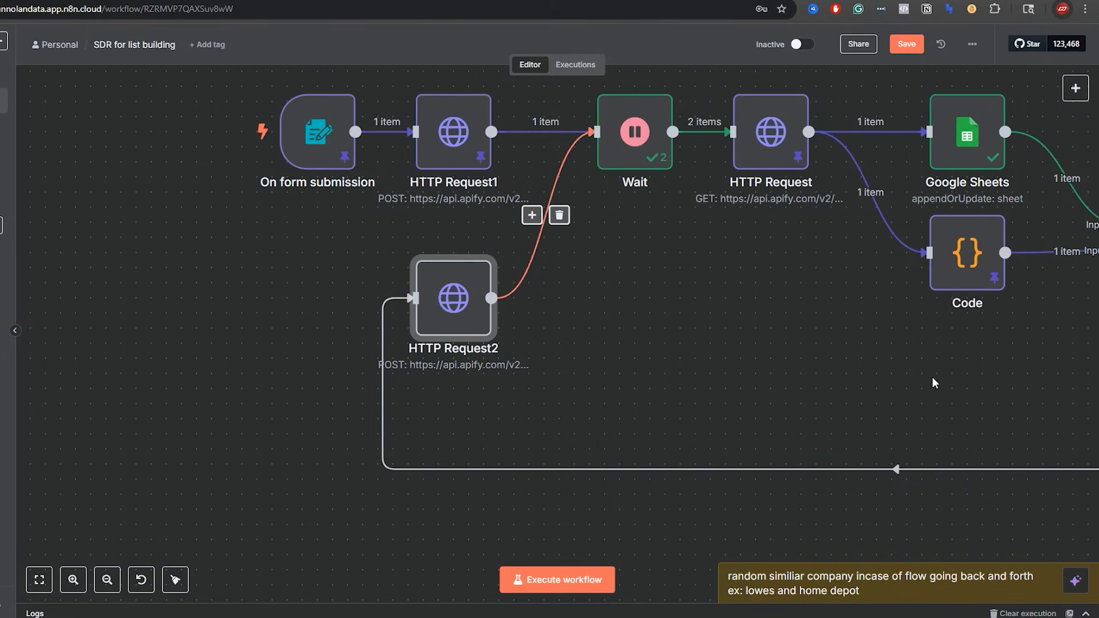
# Trace the If node's false branch back to HTTP Request2, and switch to the LinkedIn SDR Google Sheet to view its company columns.
pyautogui.hscroll(3, 657, 316)
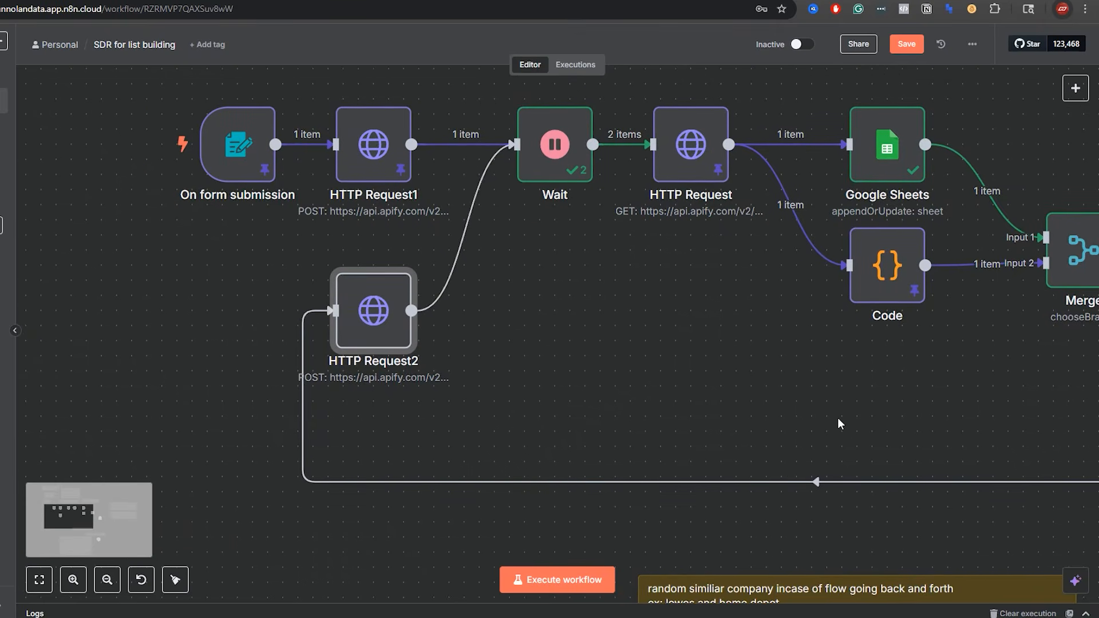
pyautogui.hscroll(5, 839, 424)
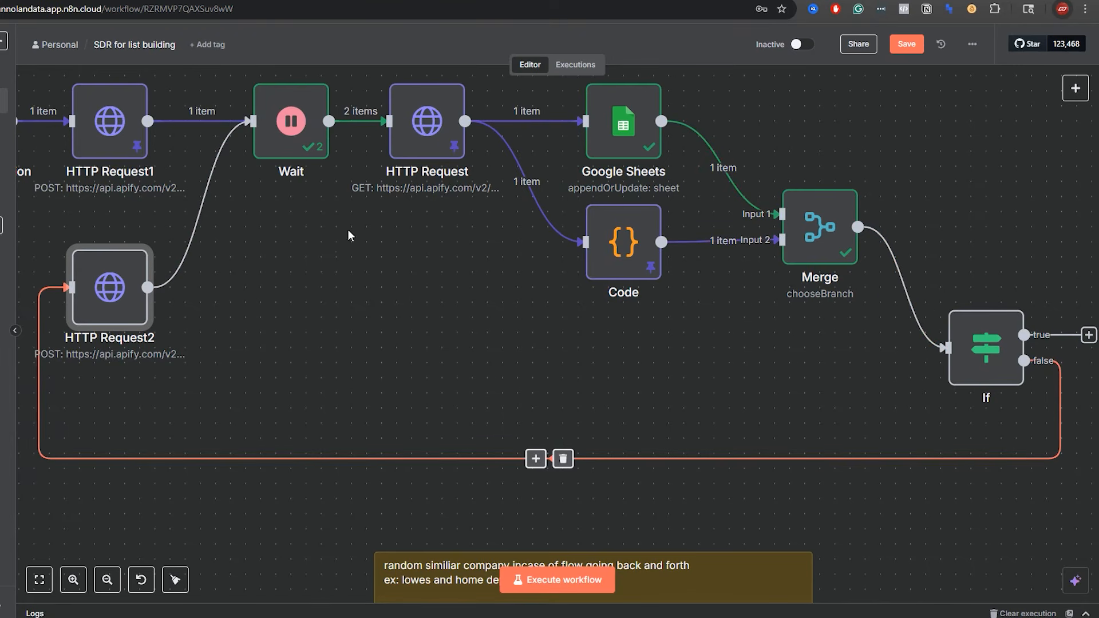
pyautogui.moveTo(371, 269); pyautogui.dragTo(748, 387)
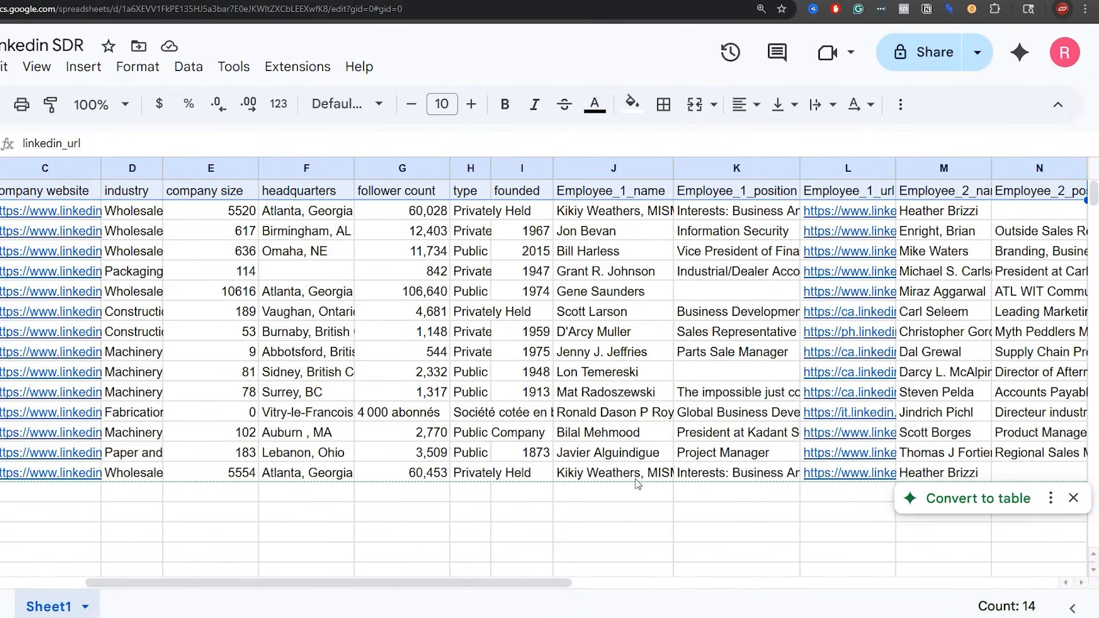
pyautogui.moveTo(244, 583); pyautogui.dragTo(57, 580)
pyautogui.click(375, 535)
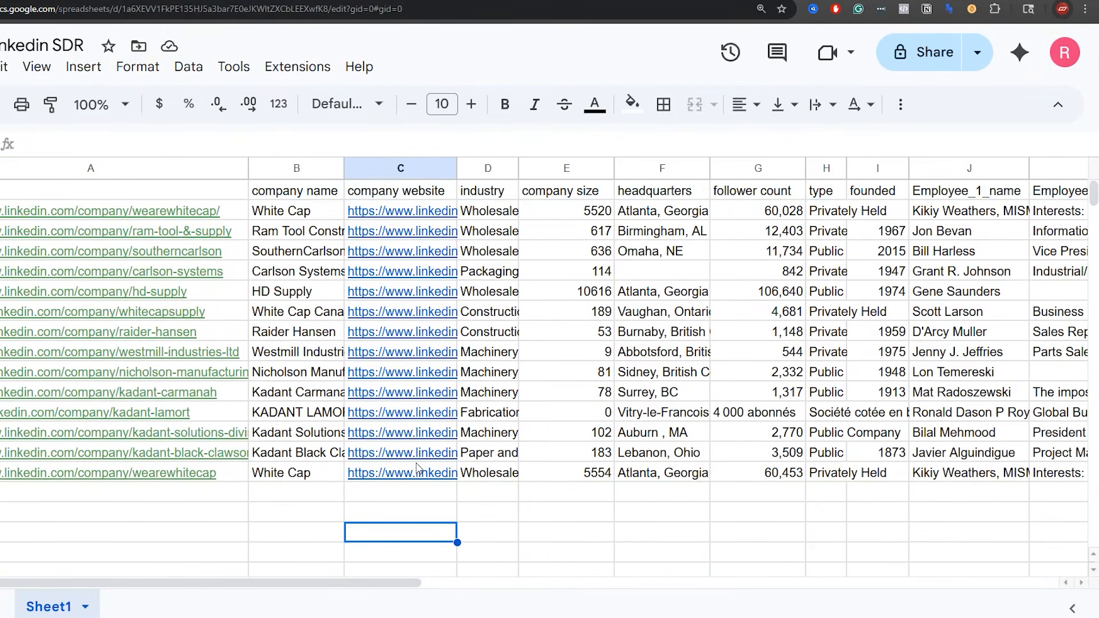
pyautogui.click(292, 495)
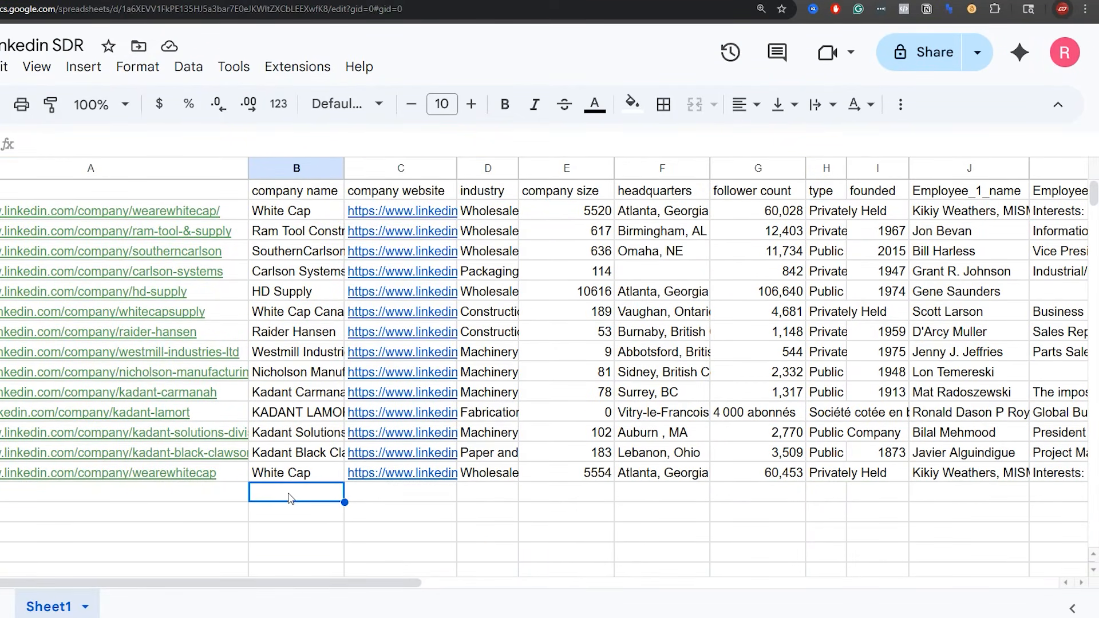
# Examine the trailing slash in the first White Cap LinkedIn URL in column A.
pyautogui.click(227, 211)
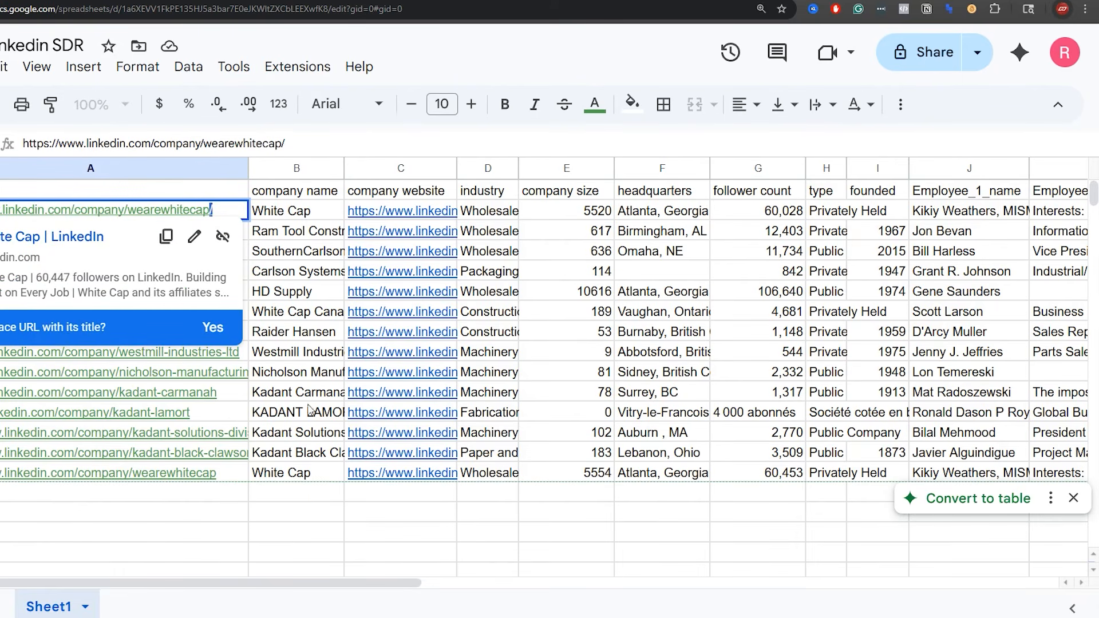
pyautogui.click(310, 511)
pyautogui.click(234, 209)
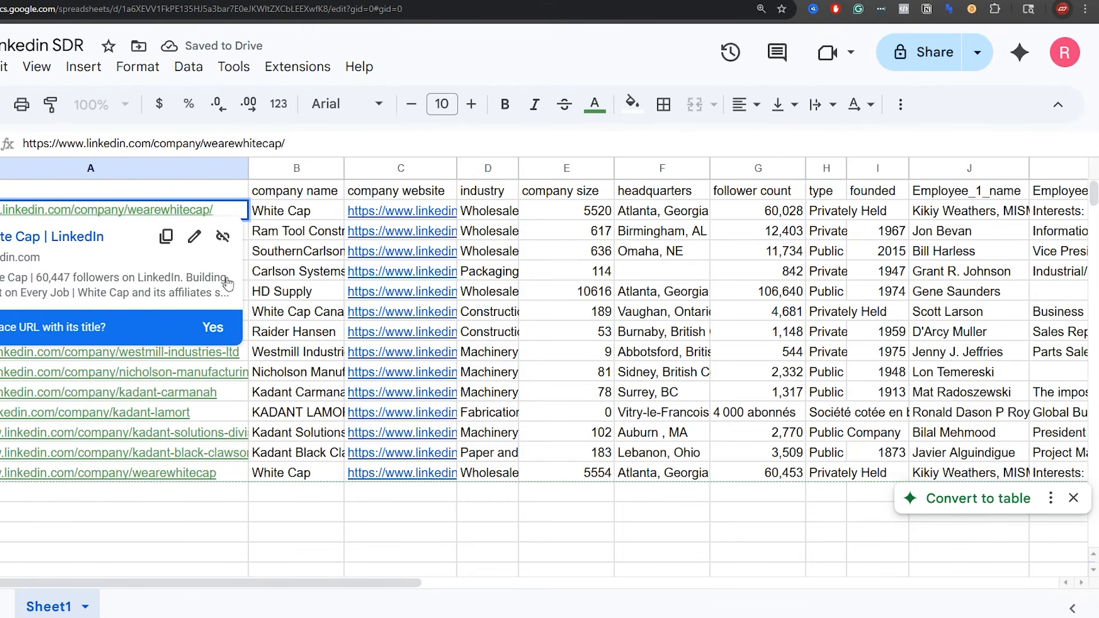
pyautogui.click(262, 515)
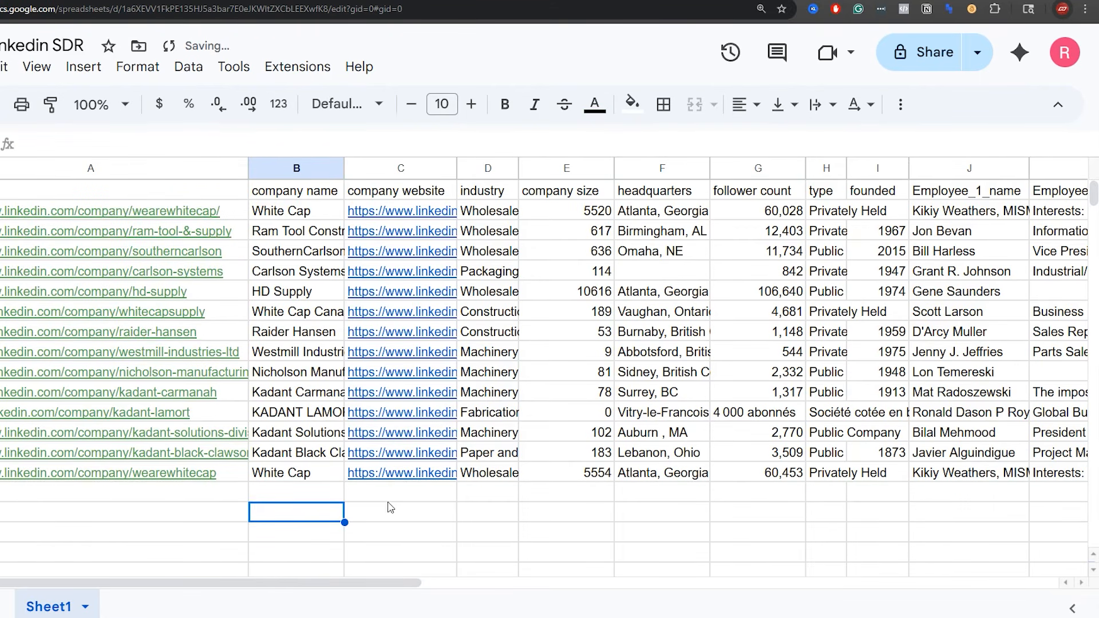
pyautogui.moveTo(233, 210)
pyautogui.doubleClick(232, 213)
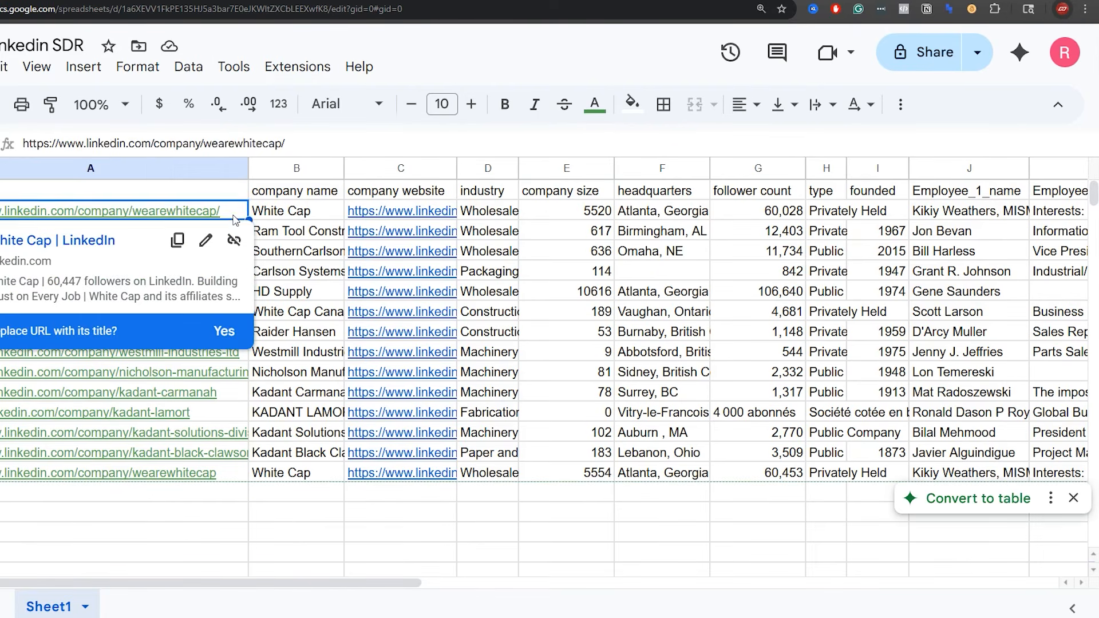
pyautogui.click(288, 558)
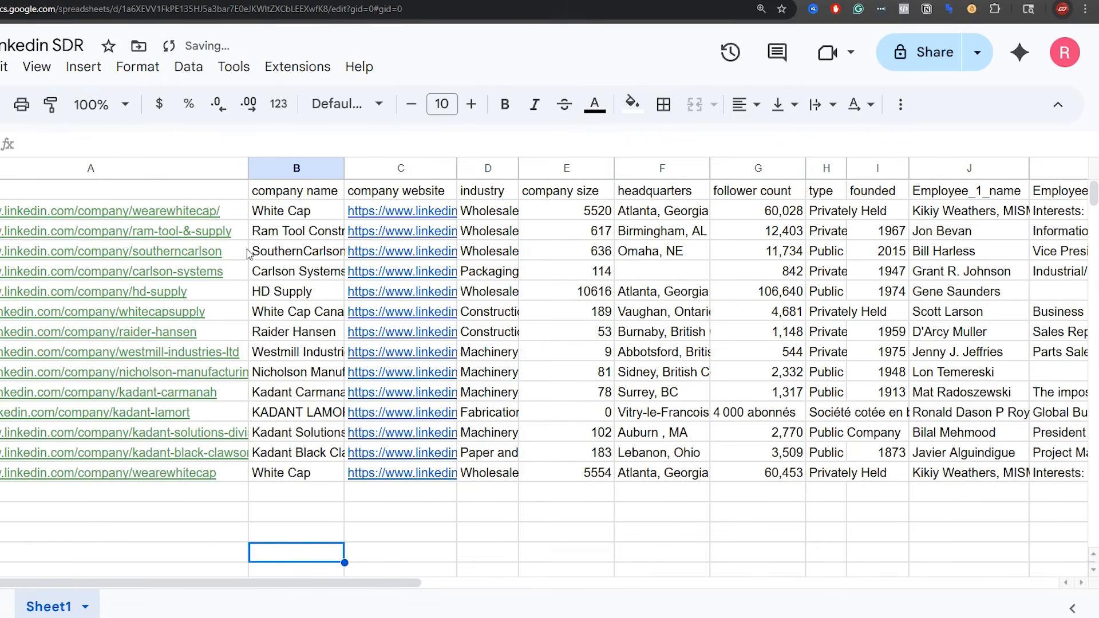
# Widen column A to fit the company URLs and select the last White Cap URL for comparison.
pyautogui.moveTo(246, 170); pyautogui.dragTo(284, 169)
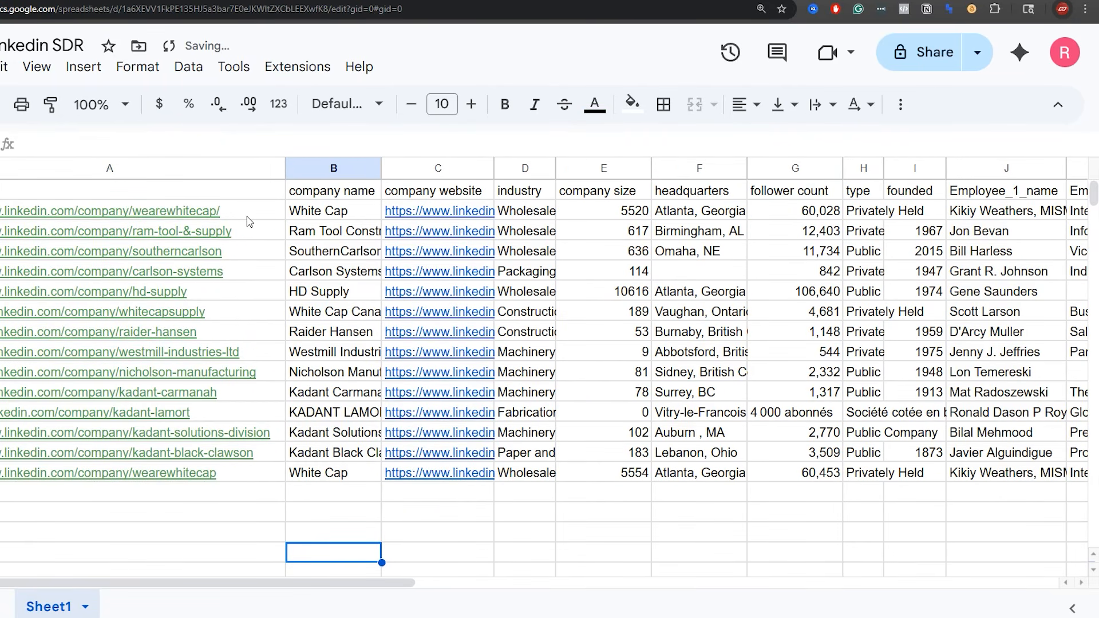
pyautogui.click(242, 477)
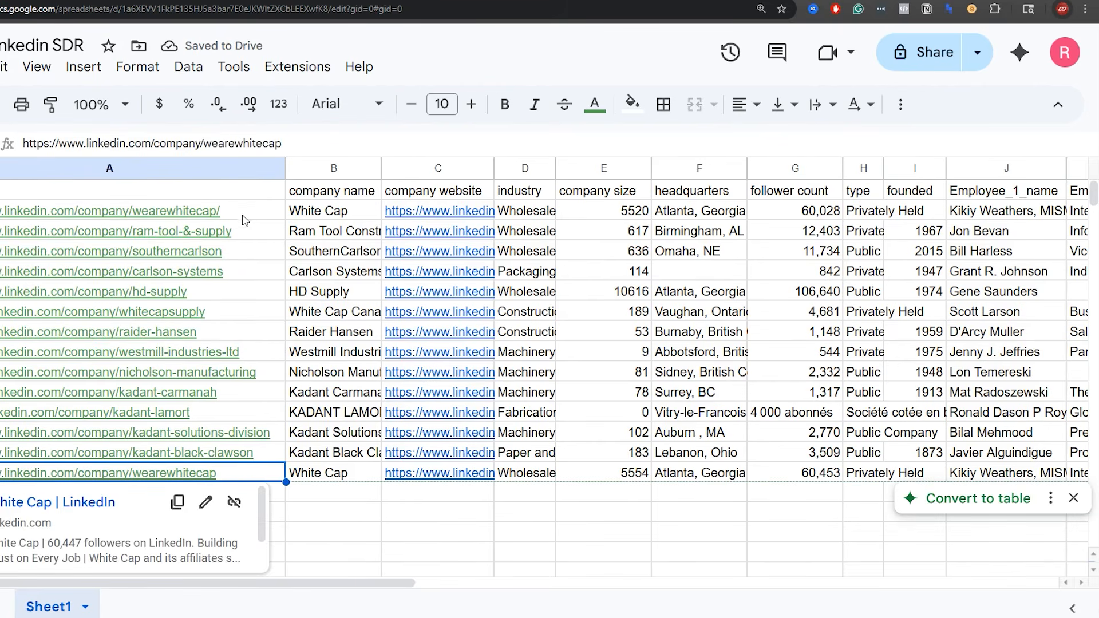
pyautogui.click(250, 484)
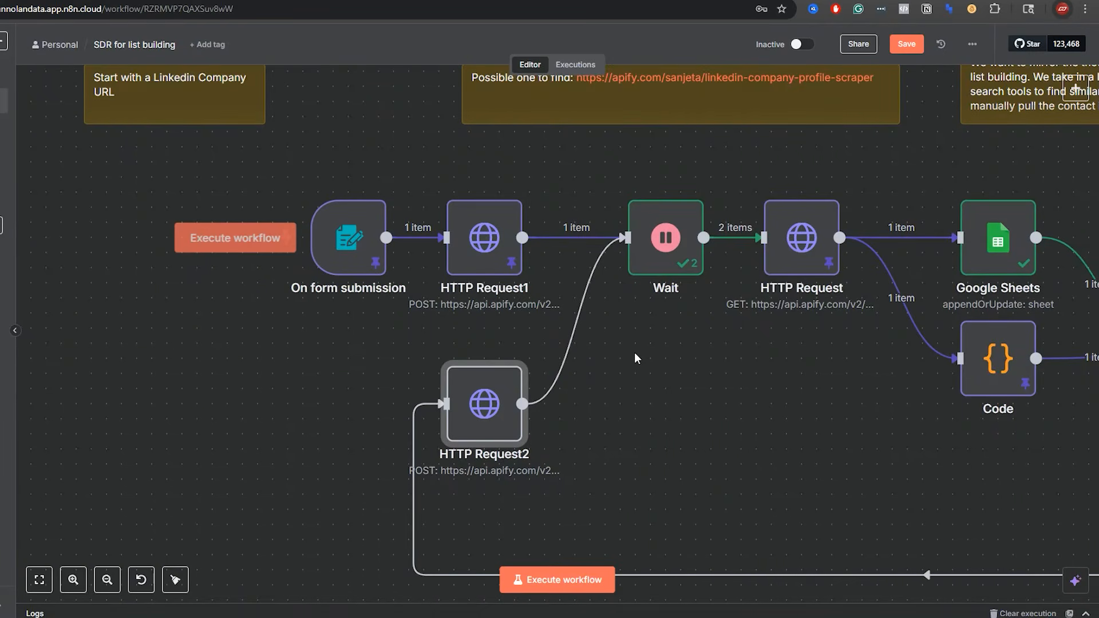
# Switch back to the n8n workflow and review the whole node loop and the planning and duplicate-prevention sticky notes around it.
pyautogui.moveTo(775, 390); pyautogui.dragTo(760, 390)
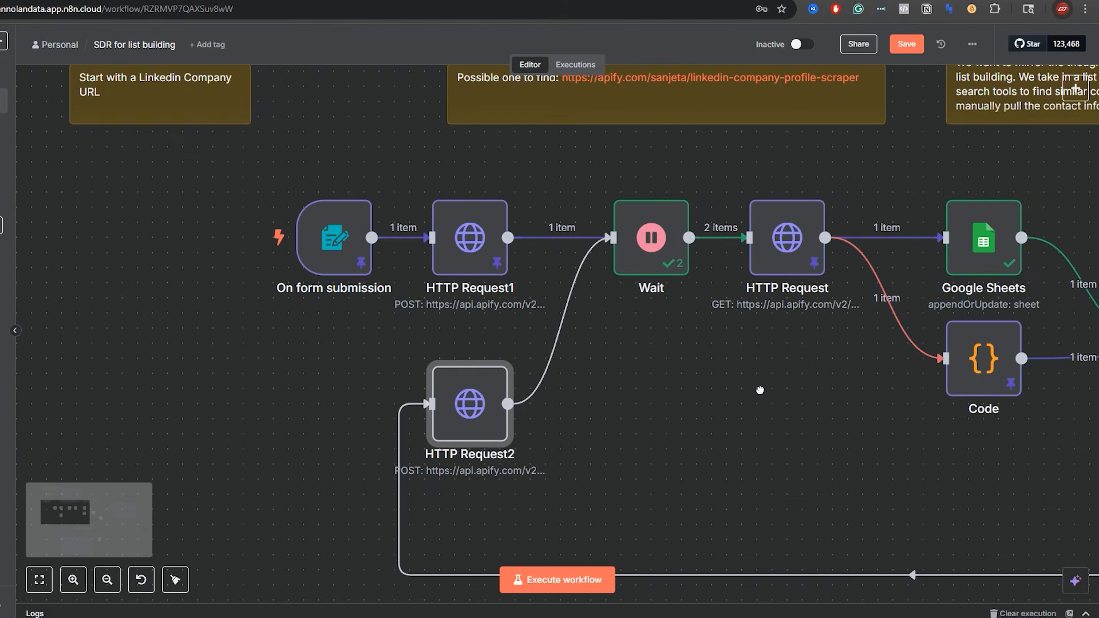
pyautogui.click(107, 580)
pyautogui.click(106, 580)
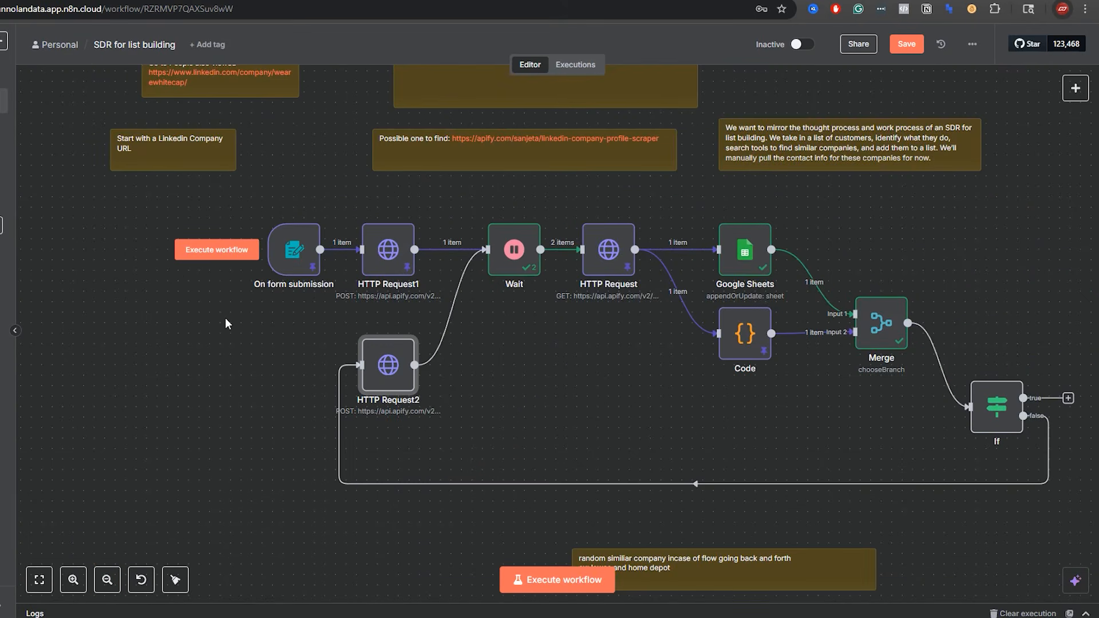
pyautogui.moveTo(220, 319); pyautogui.dragTo(346, 509)
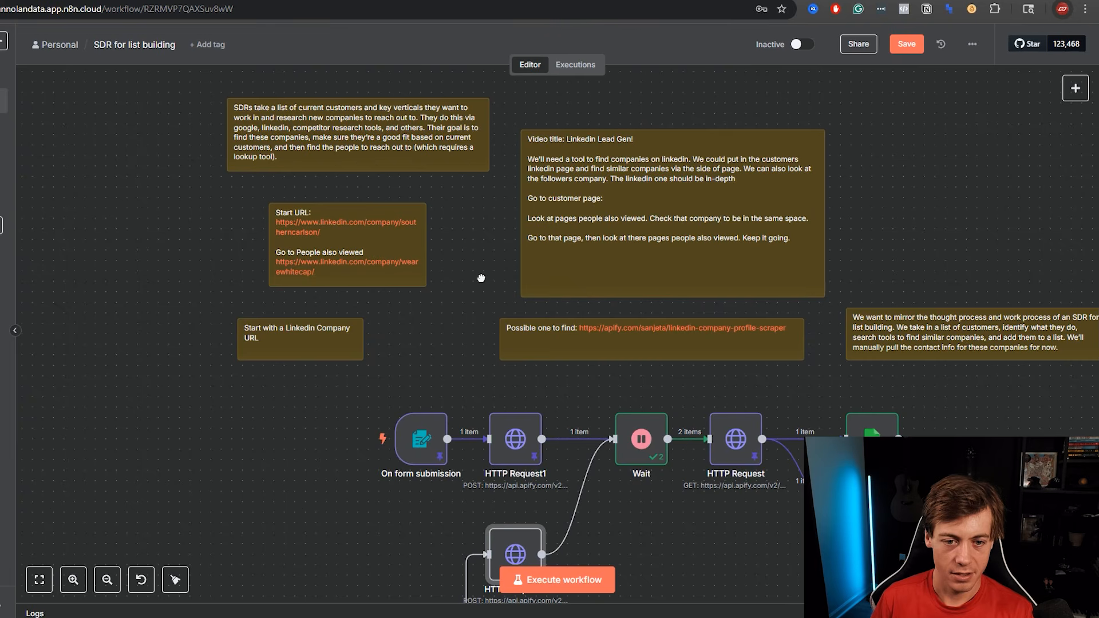
pyautogui.moveTo(481, 278); pyautogui.dragTo(260, 228)
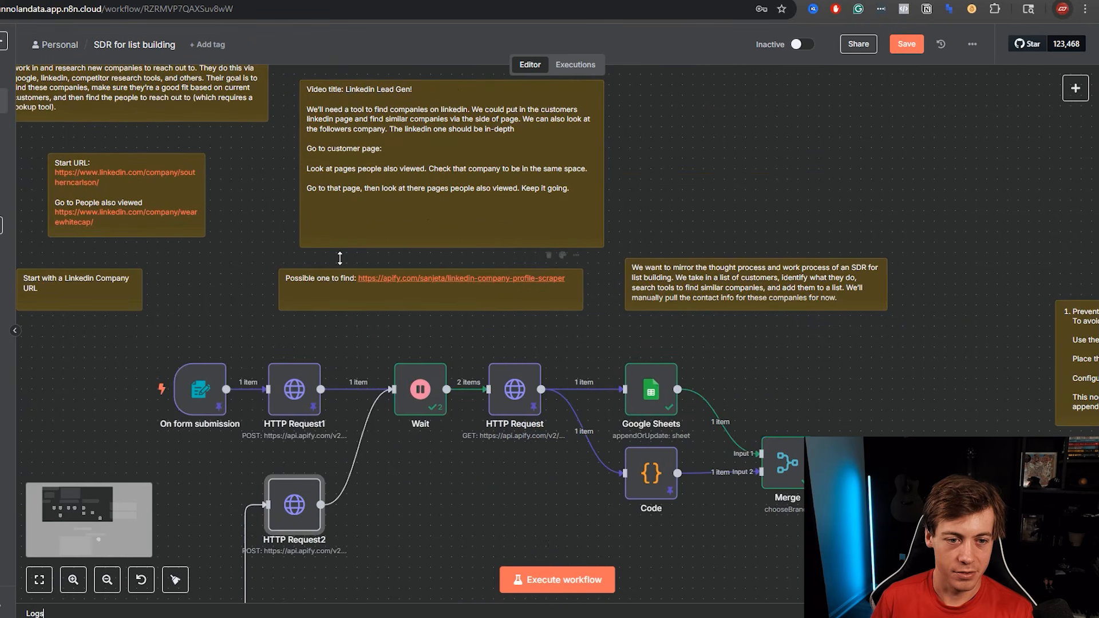
pyautogui.moveTo(835, 234); pyautogui.dragTo(699, 159)
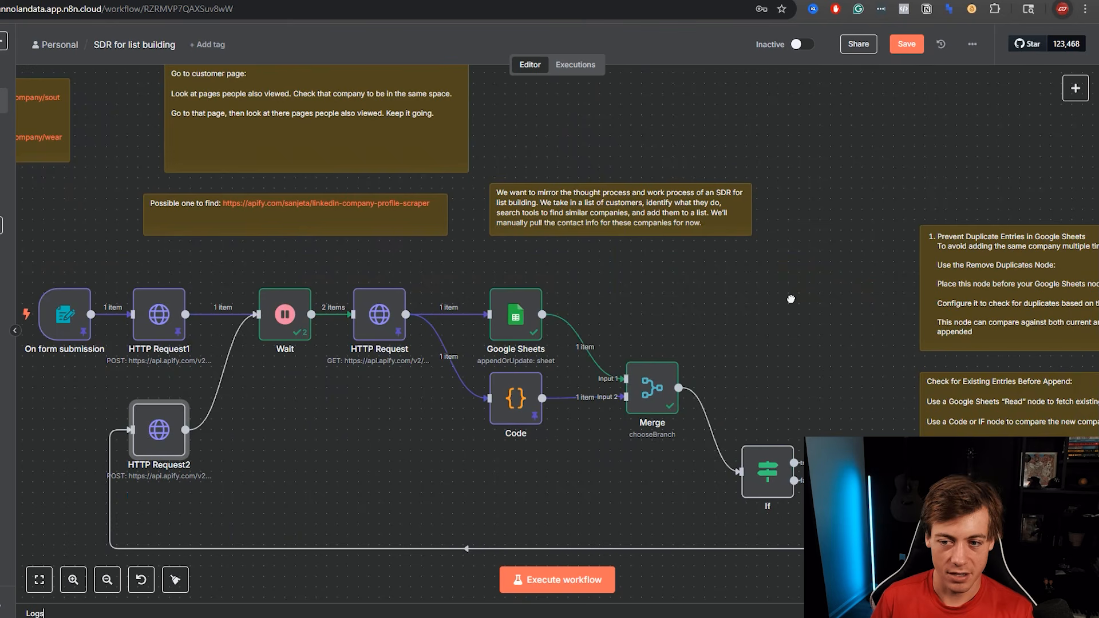
# Read the sticky notes on checking existing entries before append, random similar companies, duplicate-check code and the loop counter with its IF-node limit.
pyautogui.moveTo(792, 300); pyautogui.dragTo(536, 224)
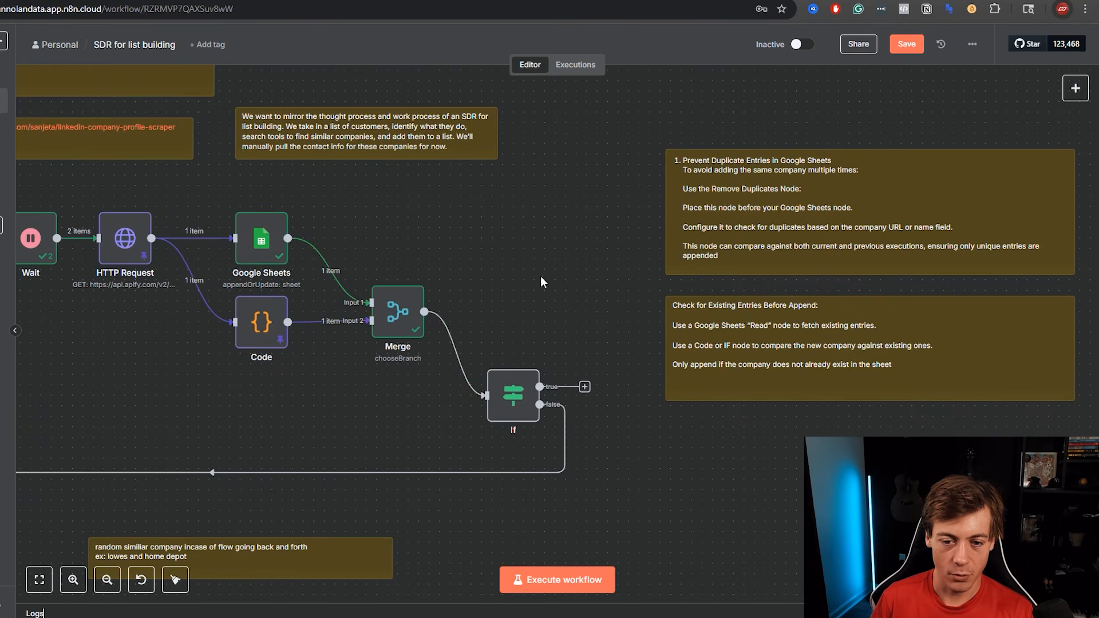
pyautogui.moveTo(525, 301); pyautogui.dragTo(789, 157)
pyautogui.moveTo(726, 431); pyautogui.dragTo(919, 265)
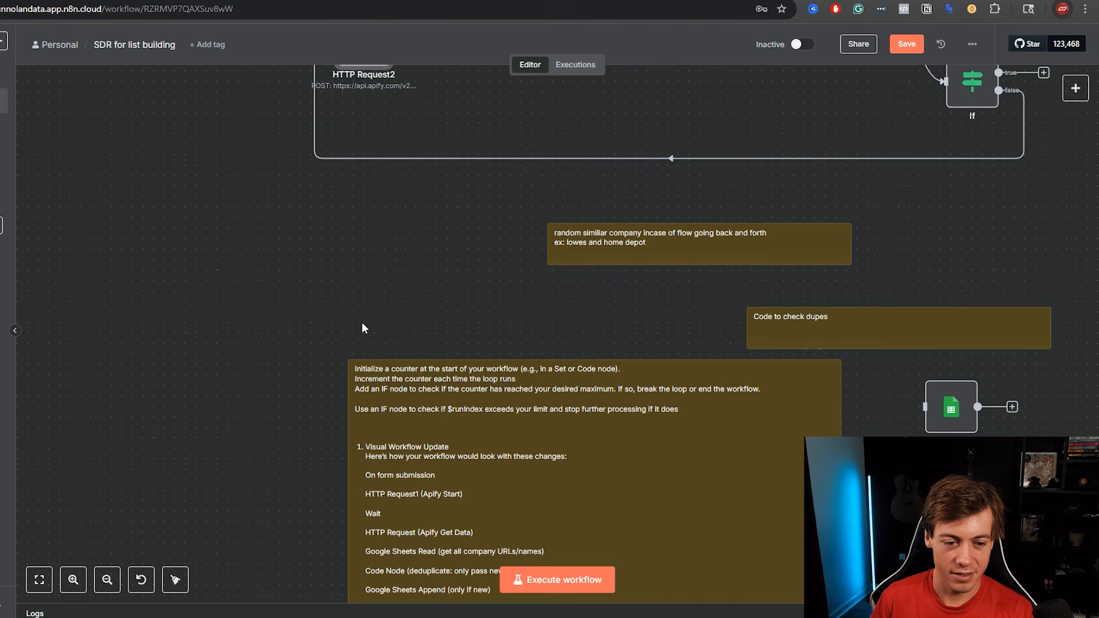
pyautogui.moveTo(385, 294); pyautogui.dragTo(421, 299)
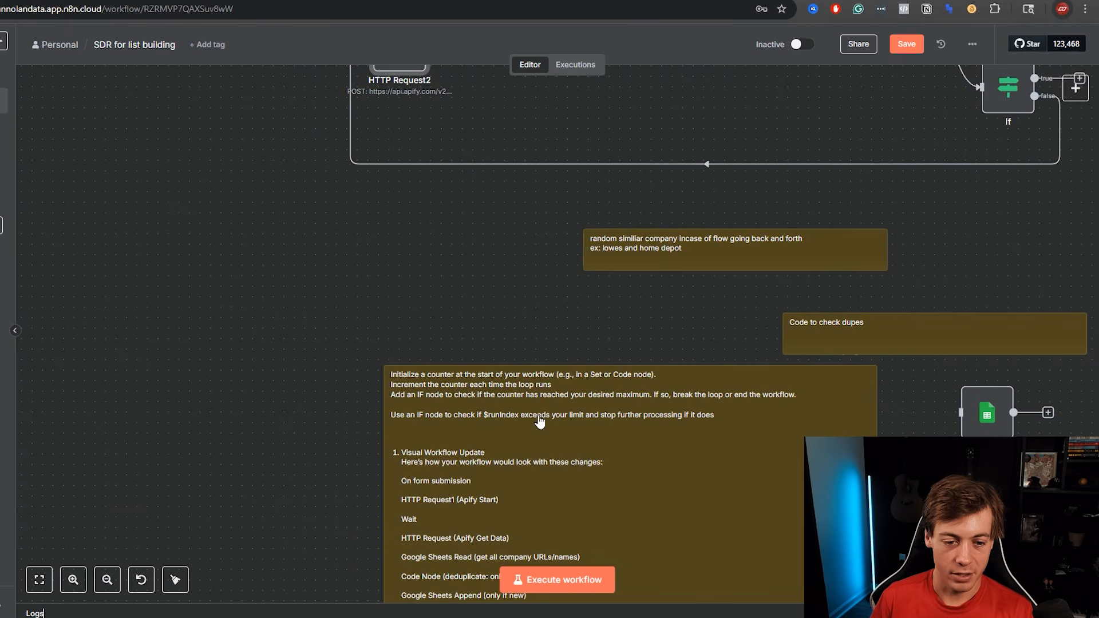
# Review the main flow from the form submission to the If node again, together with the planning notes above it.
pyautogui.moveTo(498, 263); pyautogui.dragTo(429, 436)
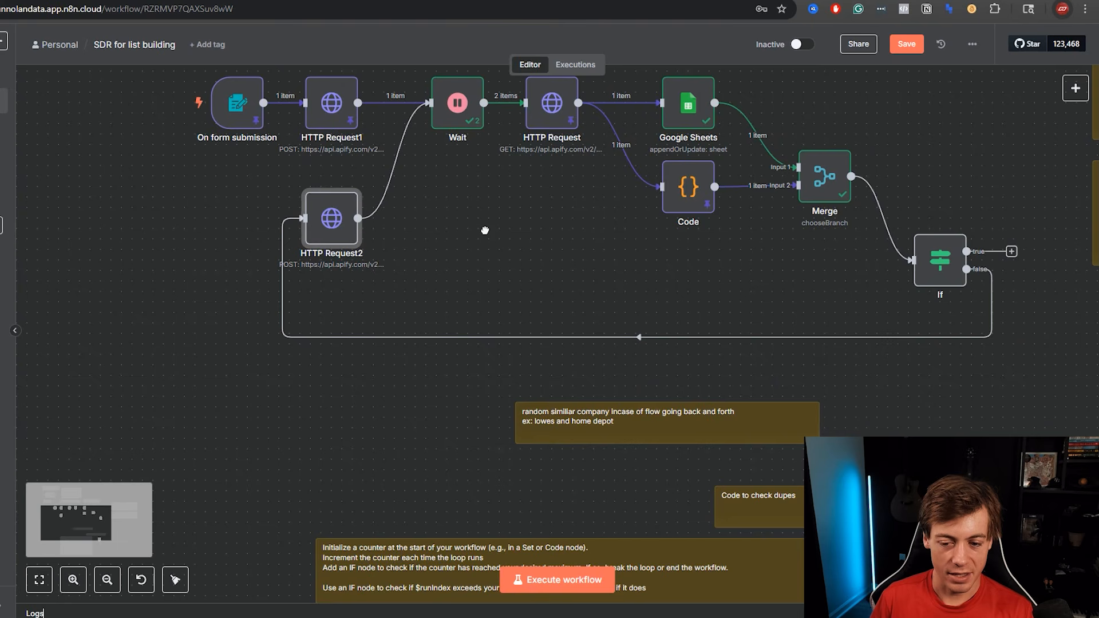
pyautogui.moveTo(484, 230); pyautogui.dragTo(544, 497)
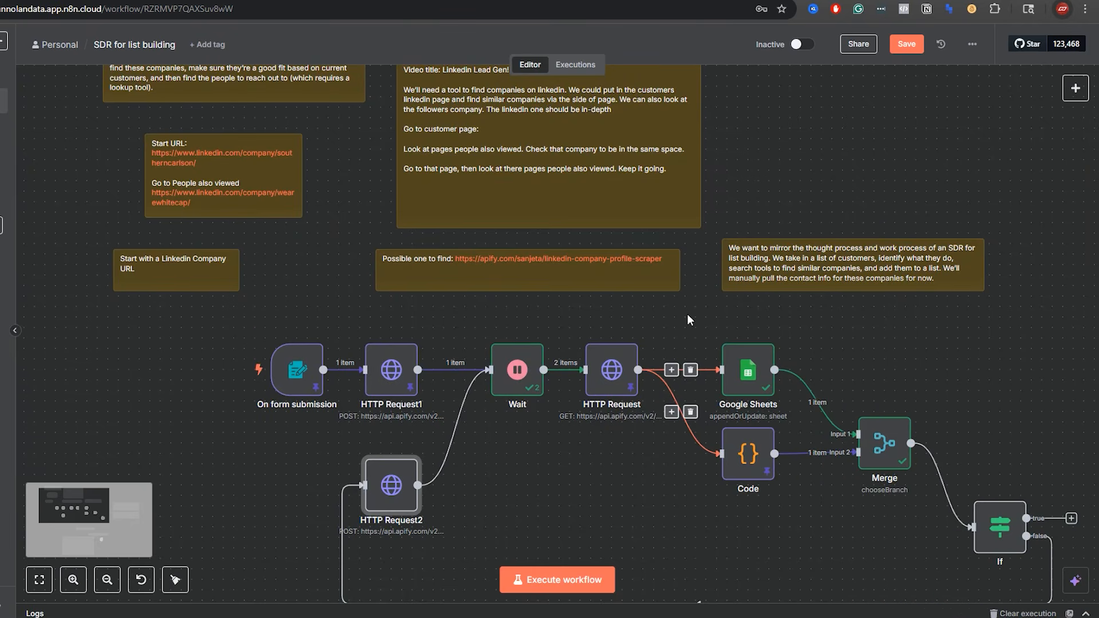
pyautogui.moveTo(639, 477); pyautogui.dragTo(600, 360)
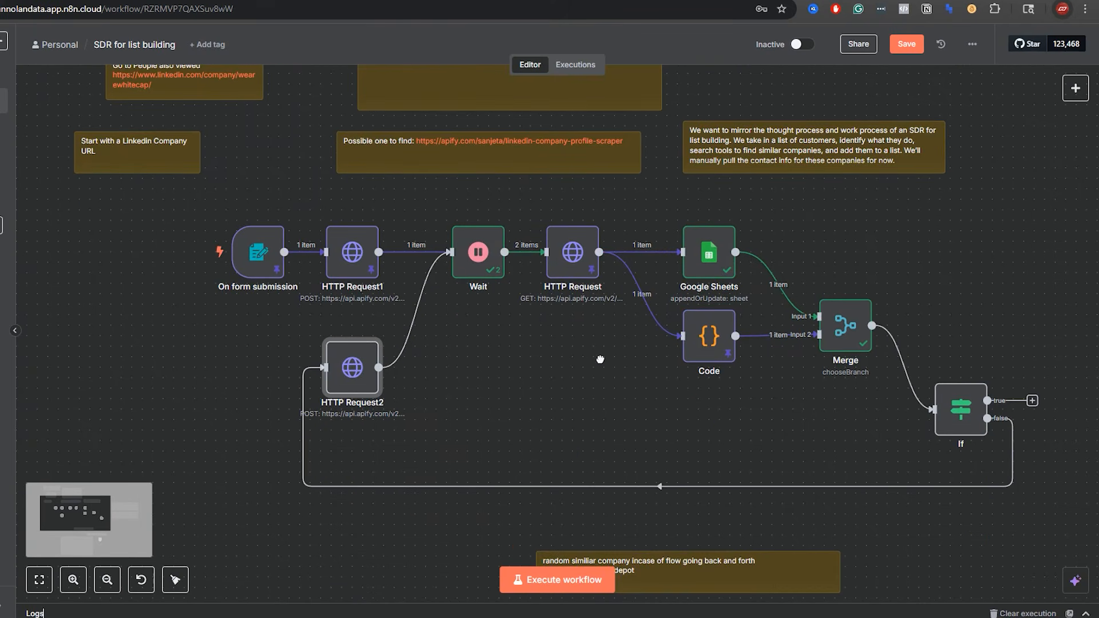